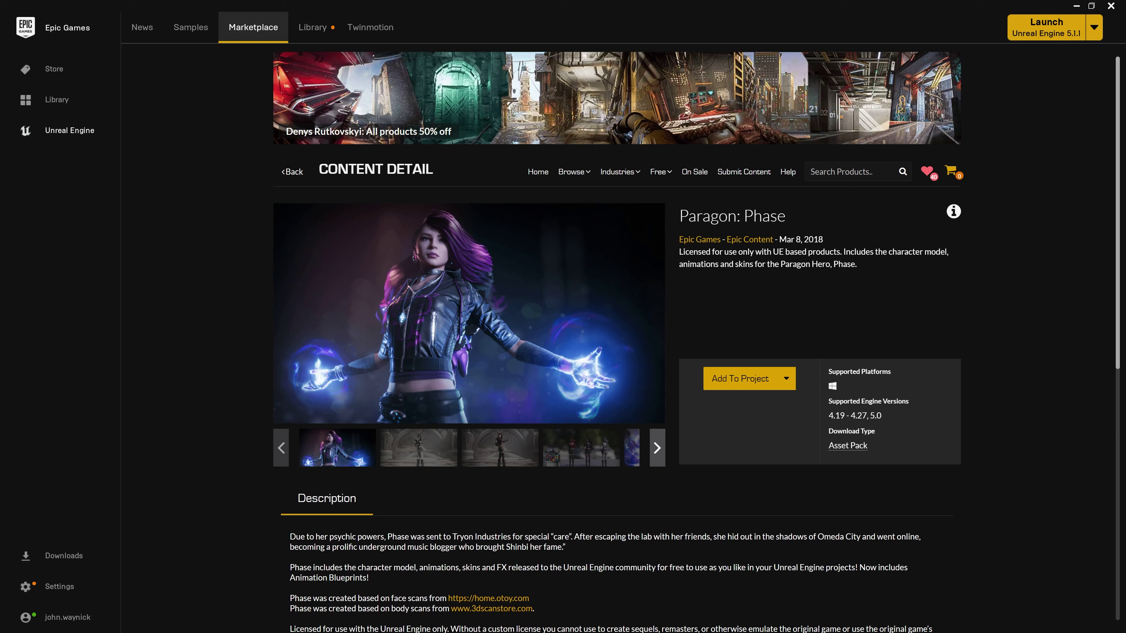
Add the Paragon: Phase asset pack to the FashionWeek project, showing all projects and choosing version 5.0
mouse_move(663, 177)
left_click(750, 380)
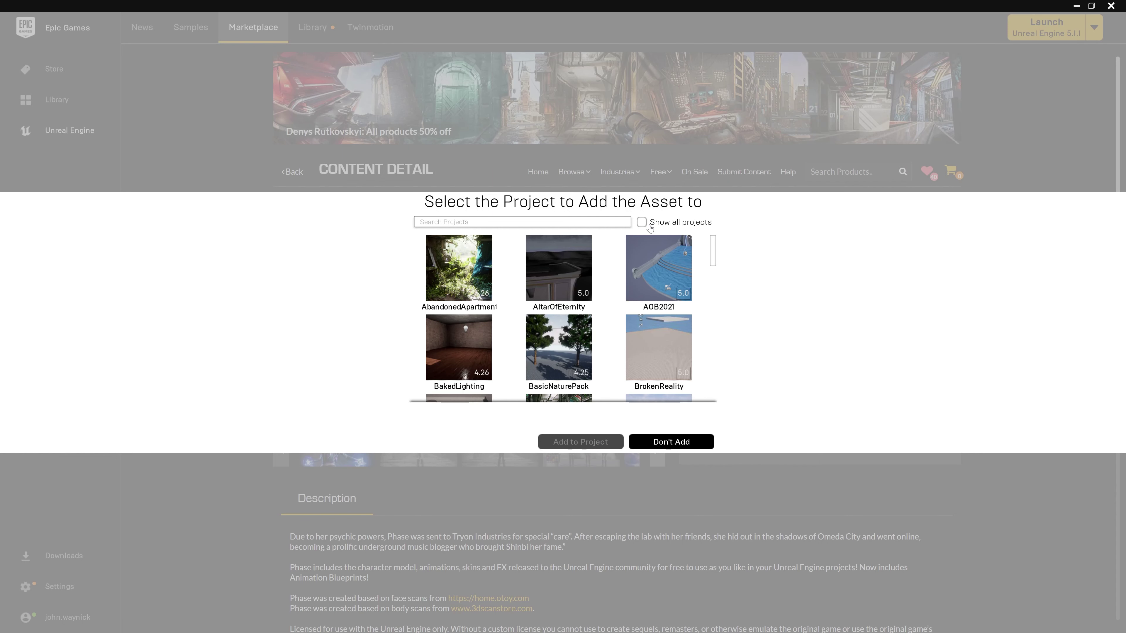
left_click(641, 222)
type("fashion")
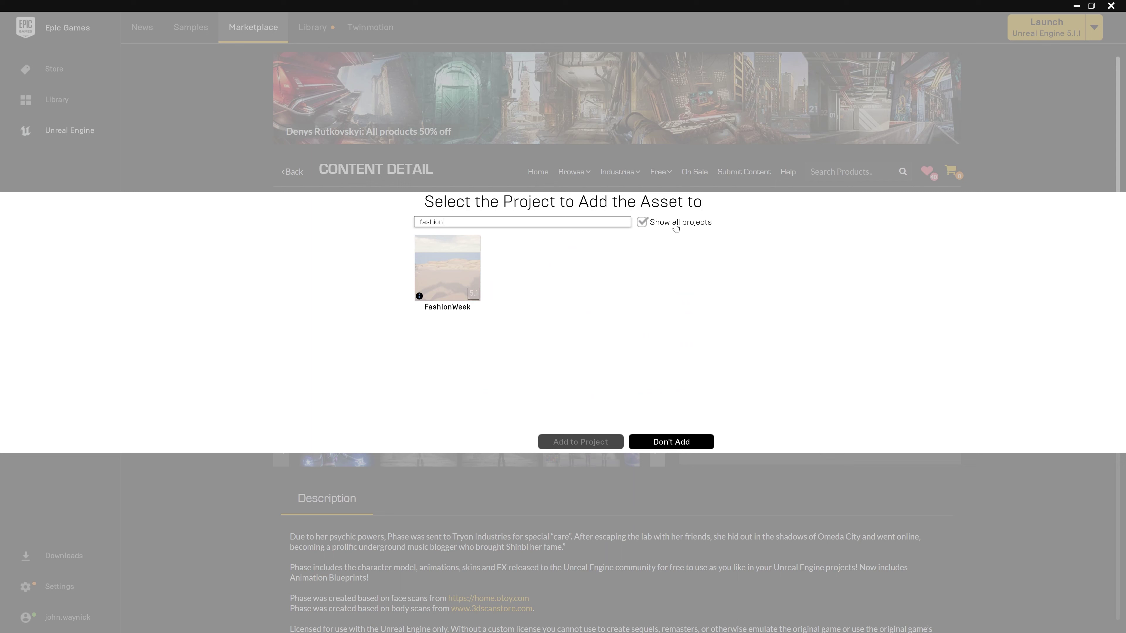
left_click(445, 273)
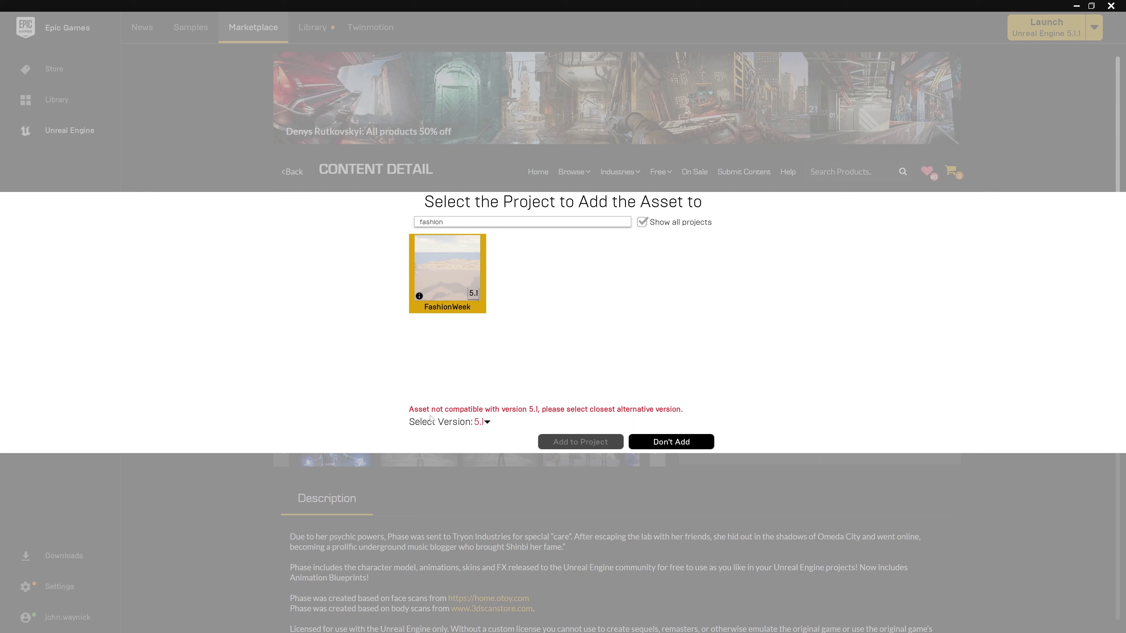
left_click(488, 423)
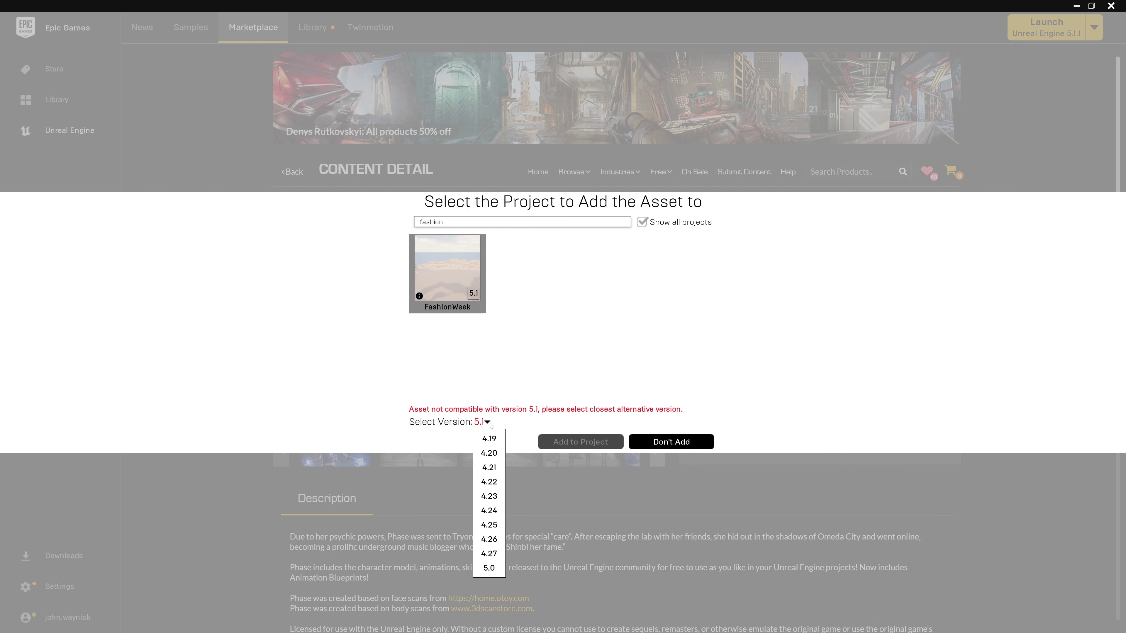
left_click(489, 568)
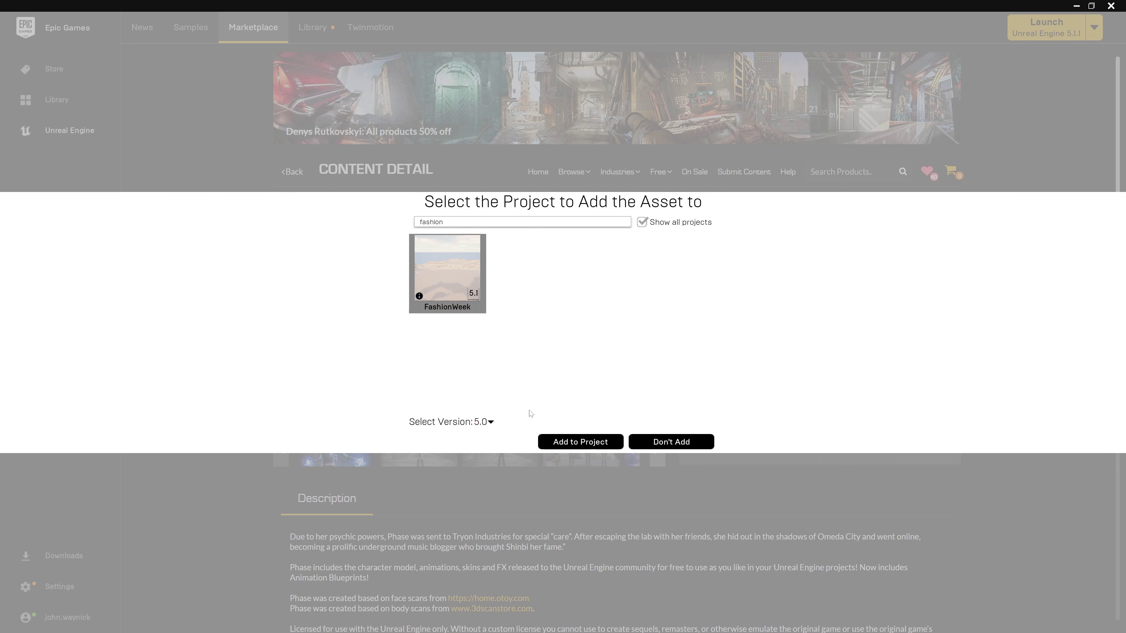
left_click(578, 443)
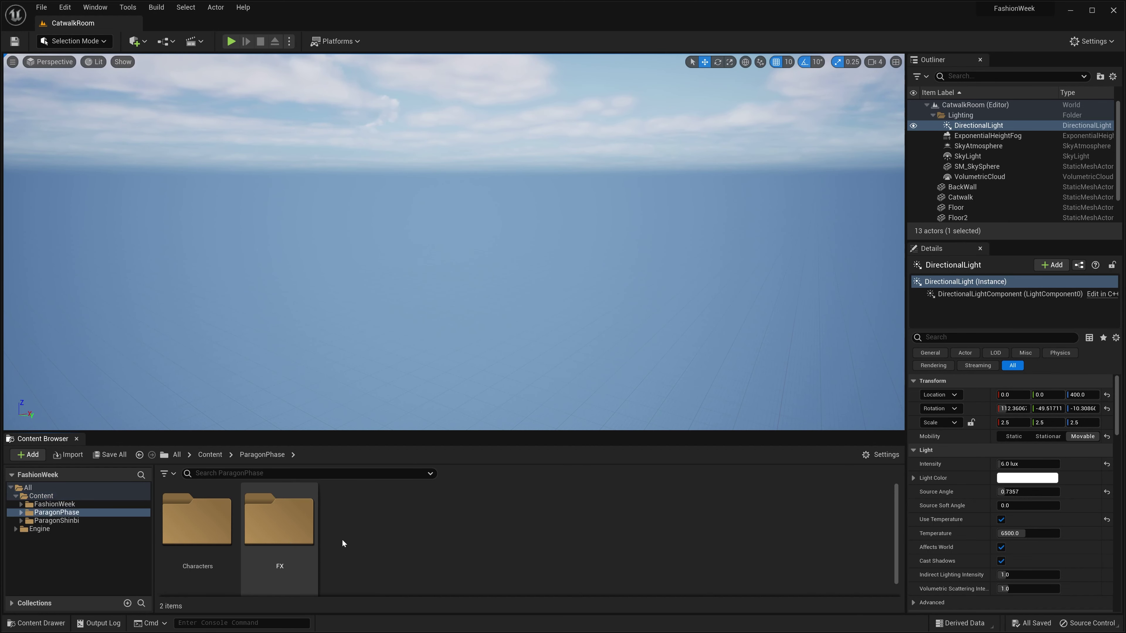
In Unreal Editor, open the Phase_GDC skeletal mesh from ParagonPhase/Characters/Heroes/Phase/Meshes and maximize its editor window
double_click(292, 543)
left_click(204, 534)
double_click(203, 535)
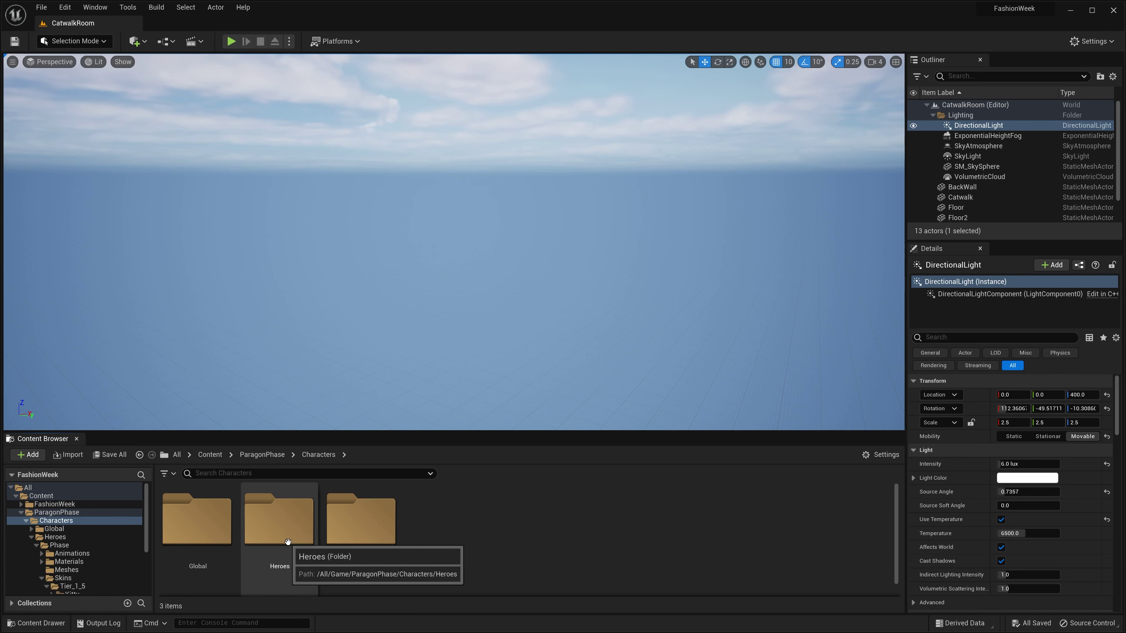
double_click(287, 541)
left_click(203, 524)
double_click(203, 524)
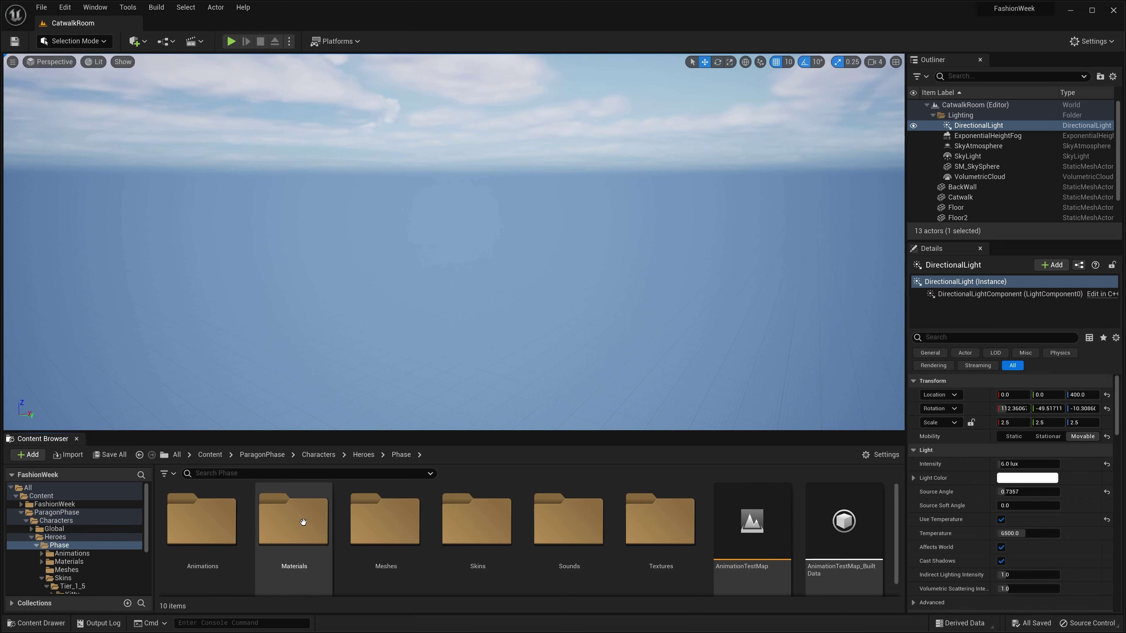
double_click(381, 528)
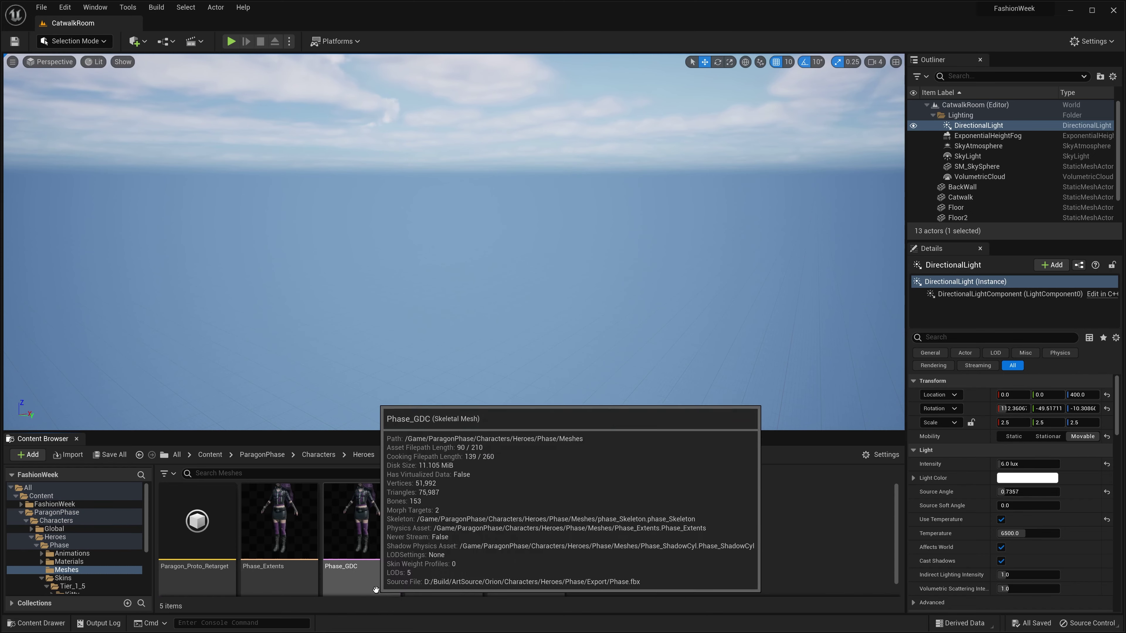
left_click(386, 565)
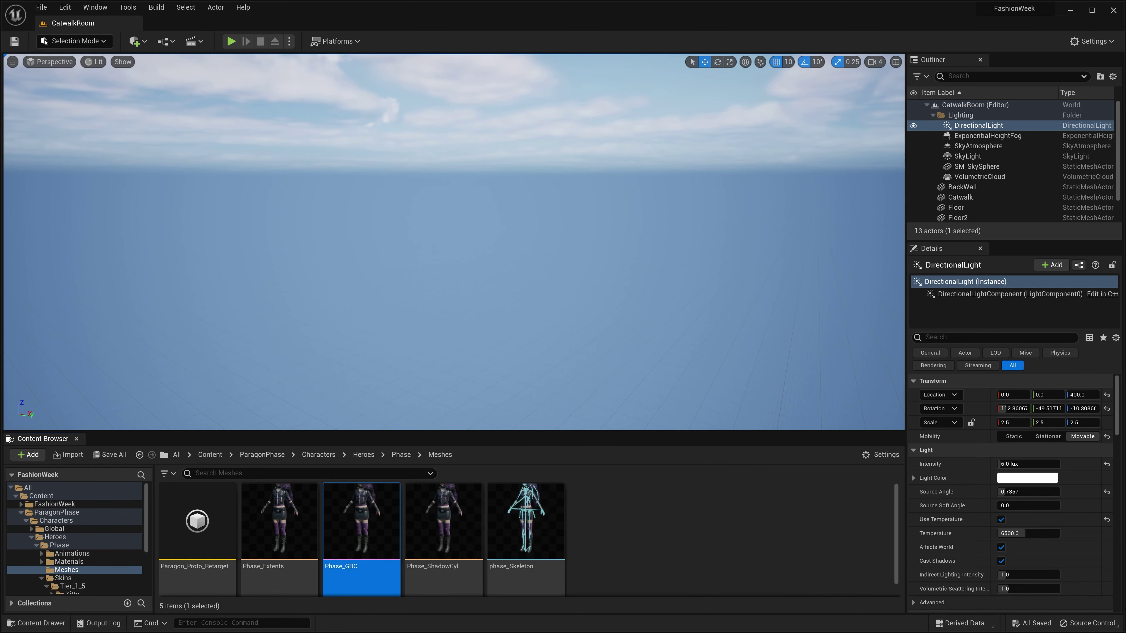
double_click(328, 528)
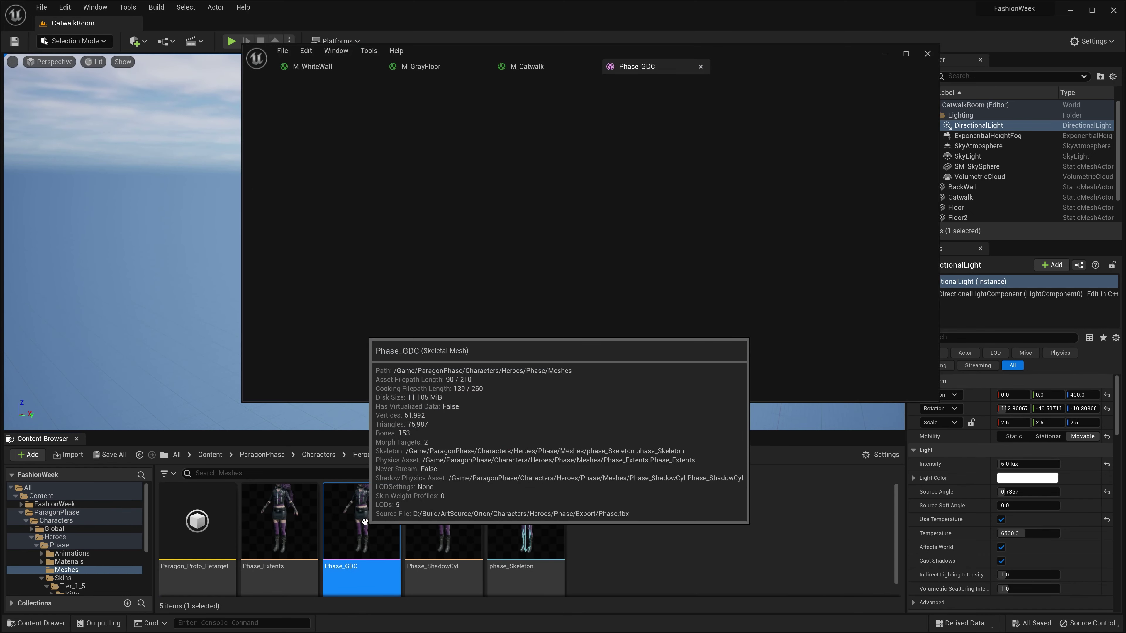
left_click(906, 53)
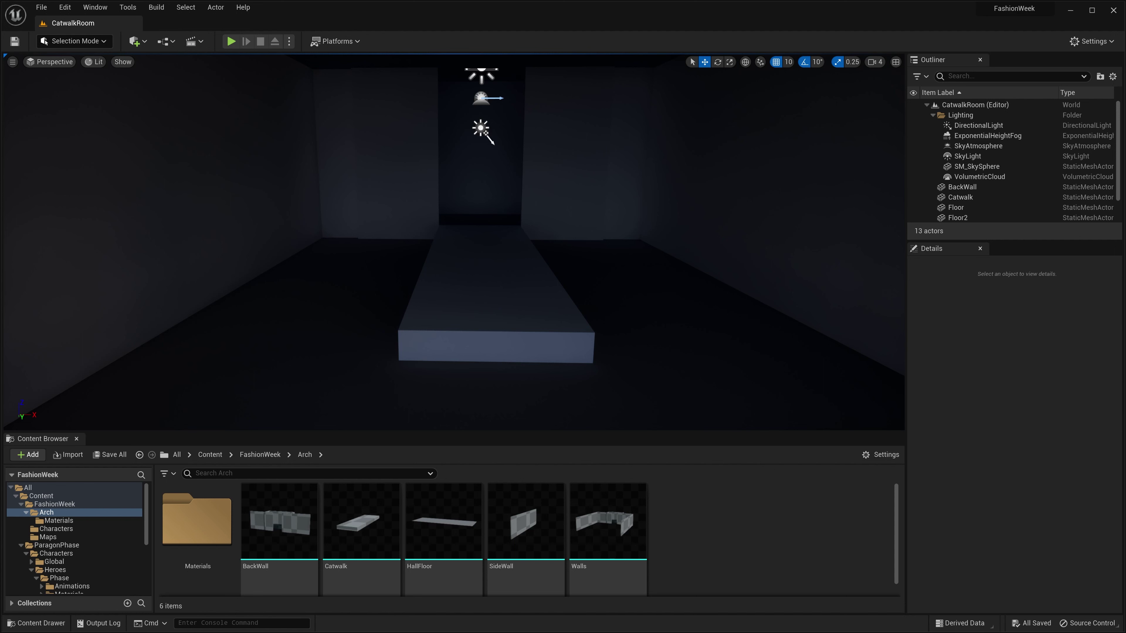
Examine the dark CatwalkRoom level around the runway, floor and walls, leaving nothing selected
mouse_move(454, 242)
right_mouse_down()
mouse_move(467, 213)
mouse_move(451, 222)
right_mouse_up()
key("a")
key("s")
right_click_drag(631, 301, 622, 303)
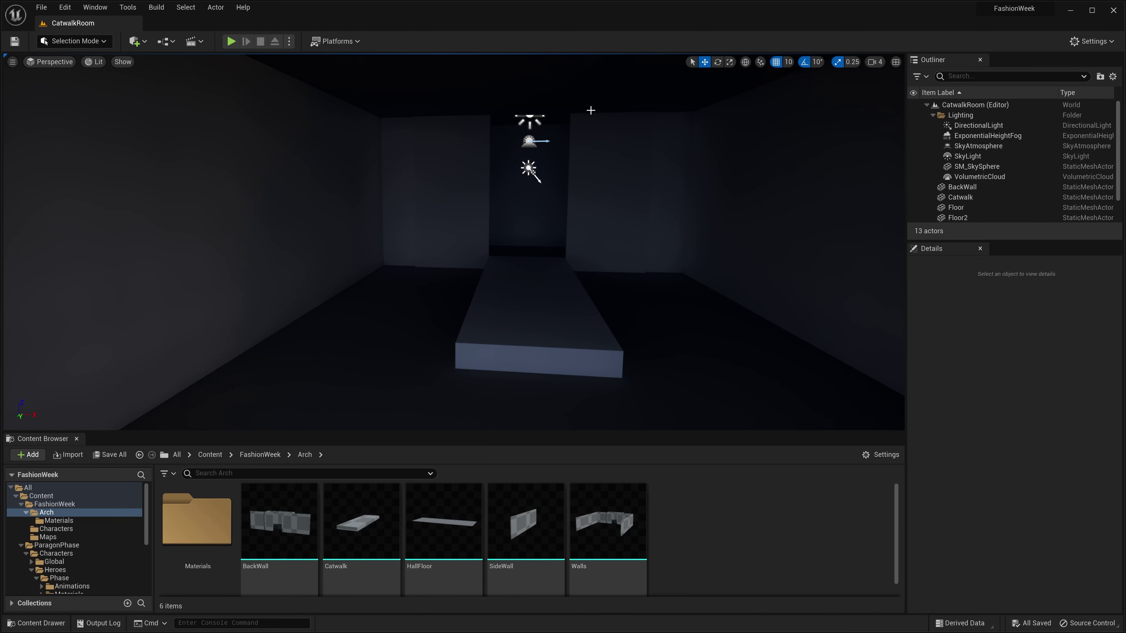
left_click(633, 261)
right_click_drag(677, 331, 674, 359)
key("s")
right_click_drag(678, 218, 642, 190)
key("w")
right_click_drag(332, 215, 354, 220)
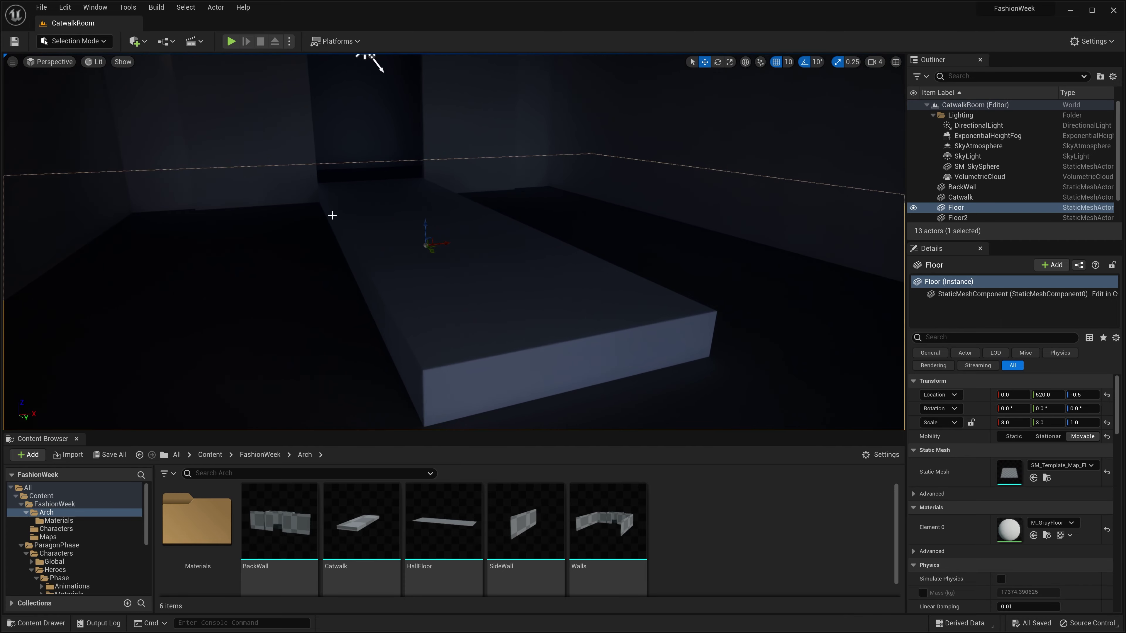
right_click_drag(603, 312, 567, 308)
key("d")
scroll(646, 263, "down", 3)
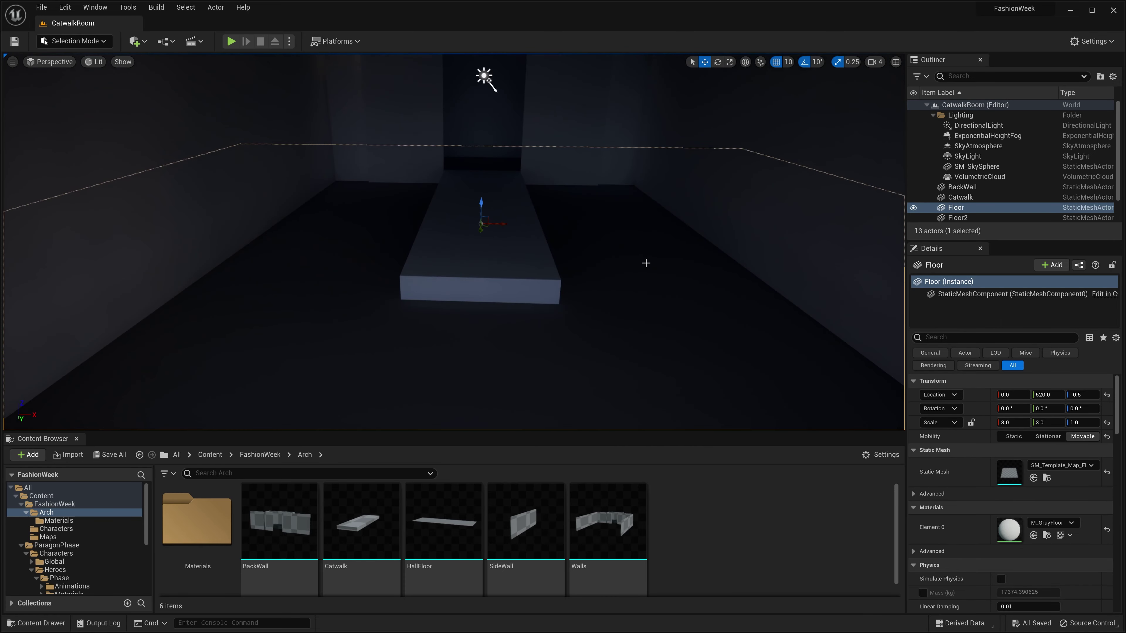
key("Escape")
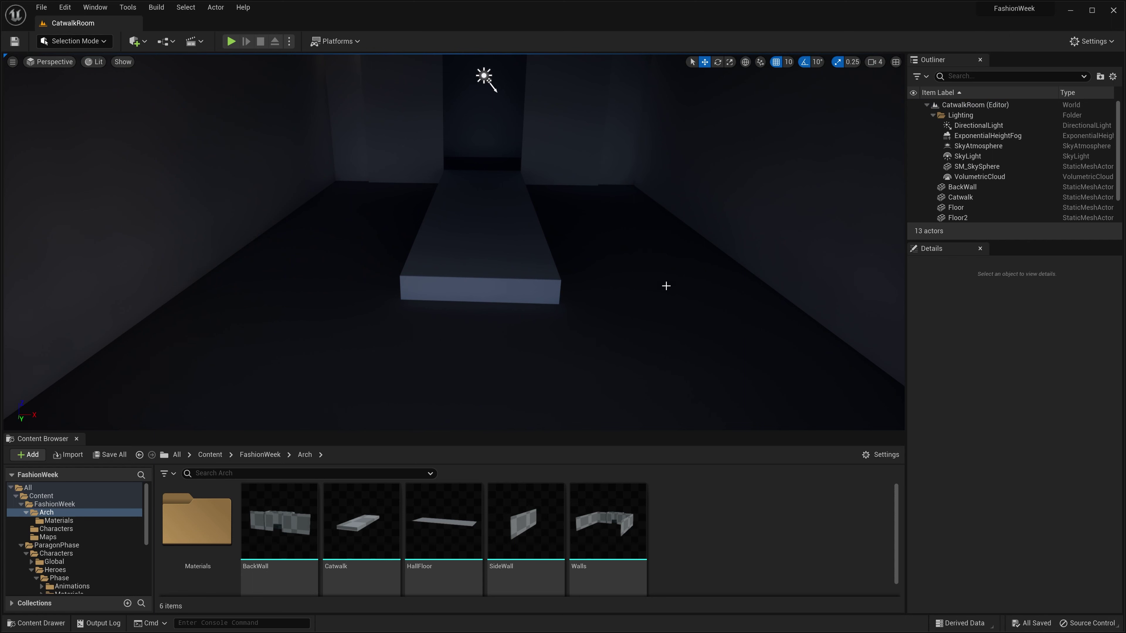
Find autoexposure in the project settings, enable Auto Exposure and inspect its effect on the room's brightness
left_click(65, 7)
left_click(102, 156)
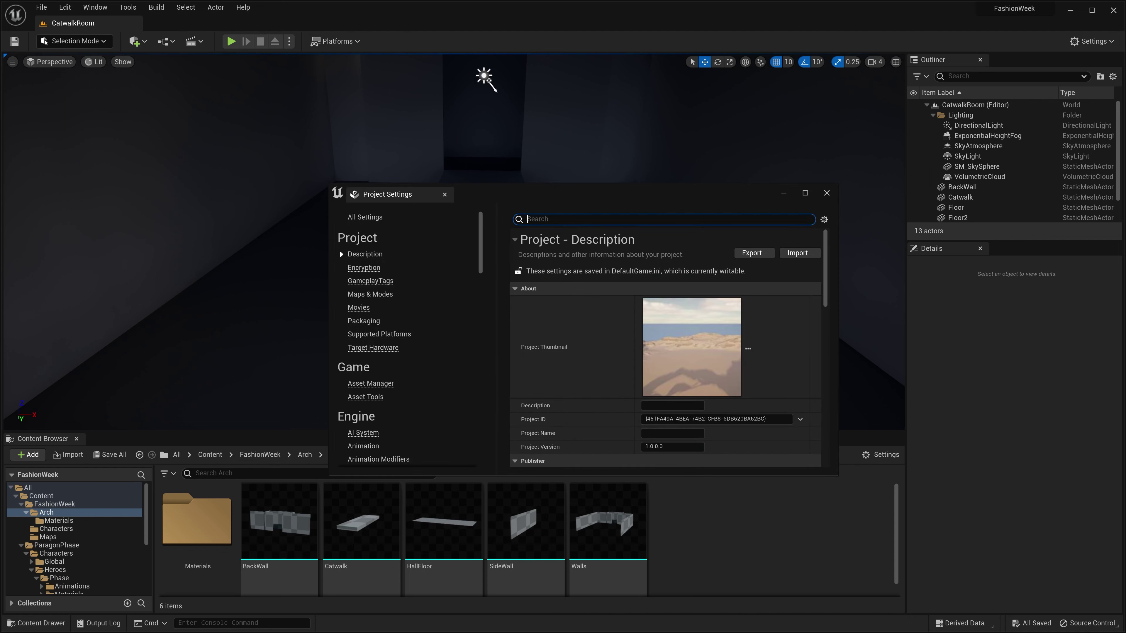
type("autoexposure")
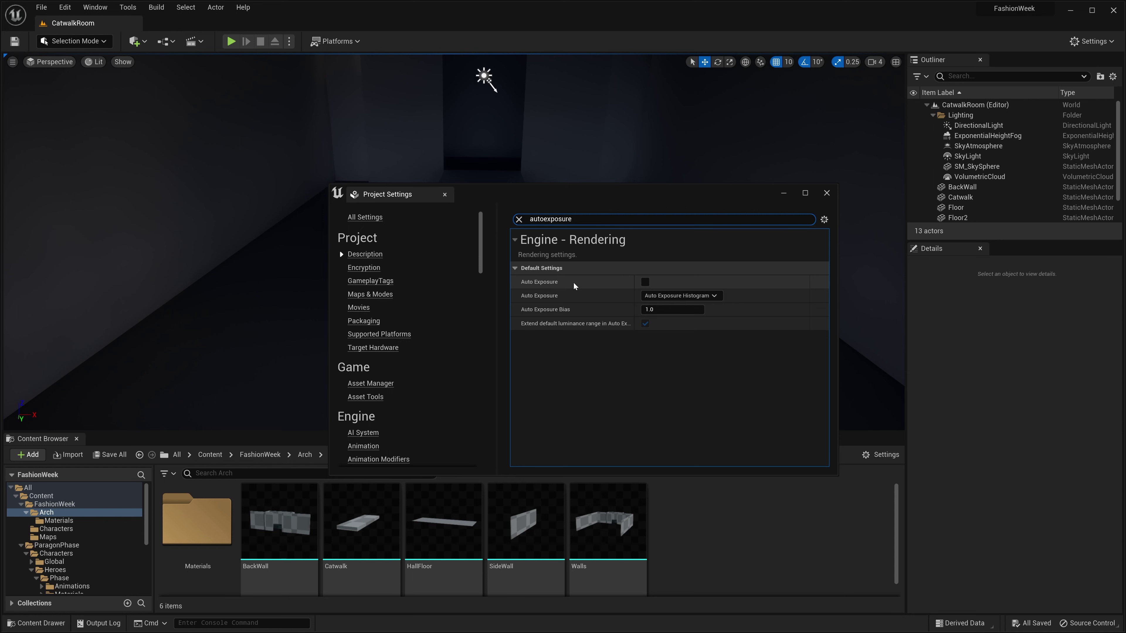
left_click(645, 282)
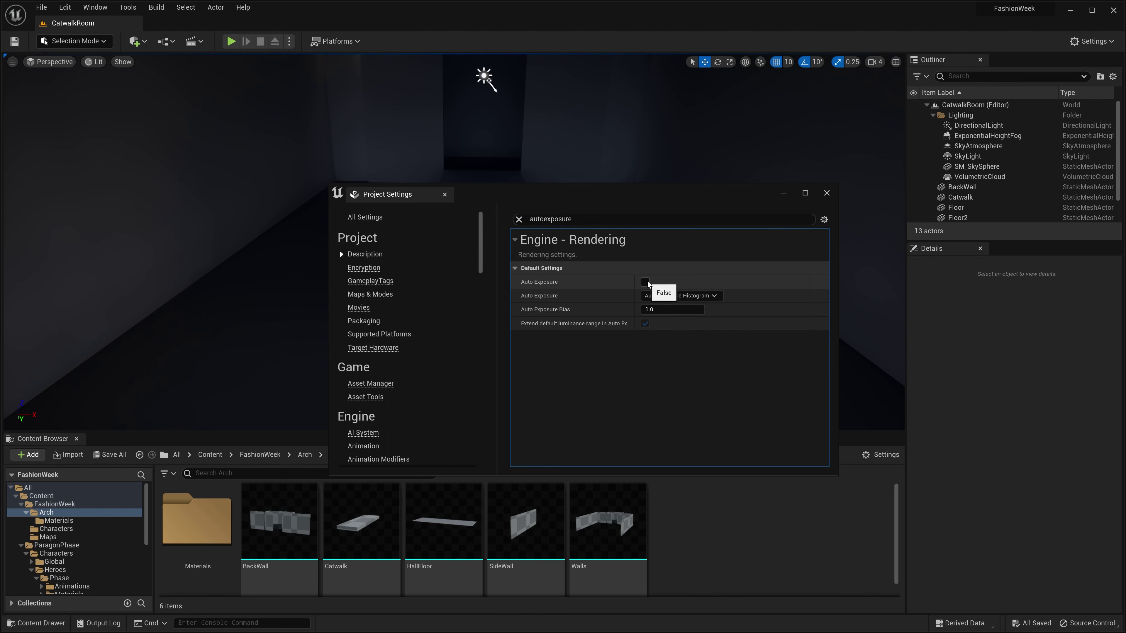
right_click_drag(532, 142, 320, 138)
right_click_drag(261, 200, 288, 213)
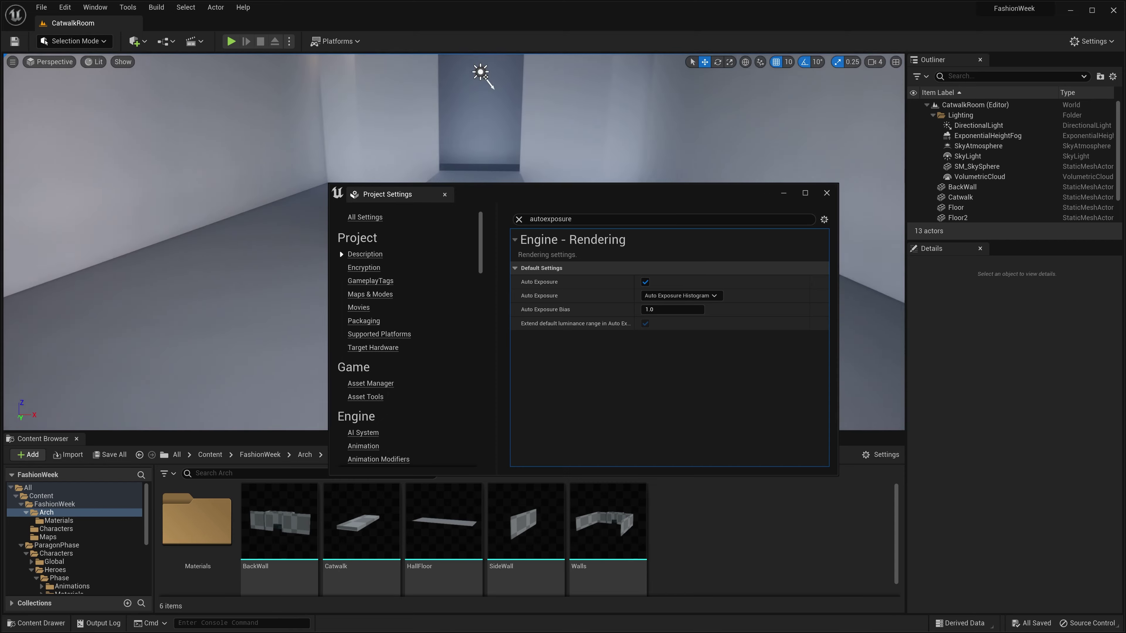
Disable Auto Exposure, close the project settings and check the room's lighting around the catwalk
left_click(645, 282)
left_click(827, 192)
right_click_drag(827, 193, 776, 177)
right_click_drag(460, 267, 480, 255)
key("s")
key("w")
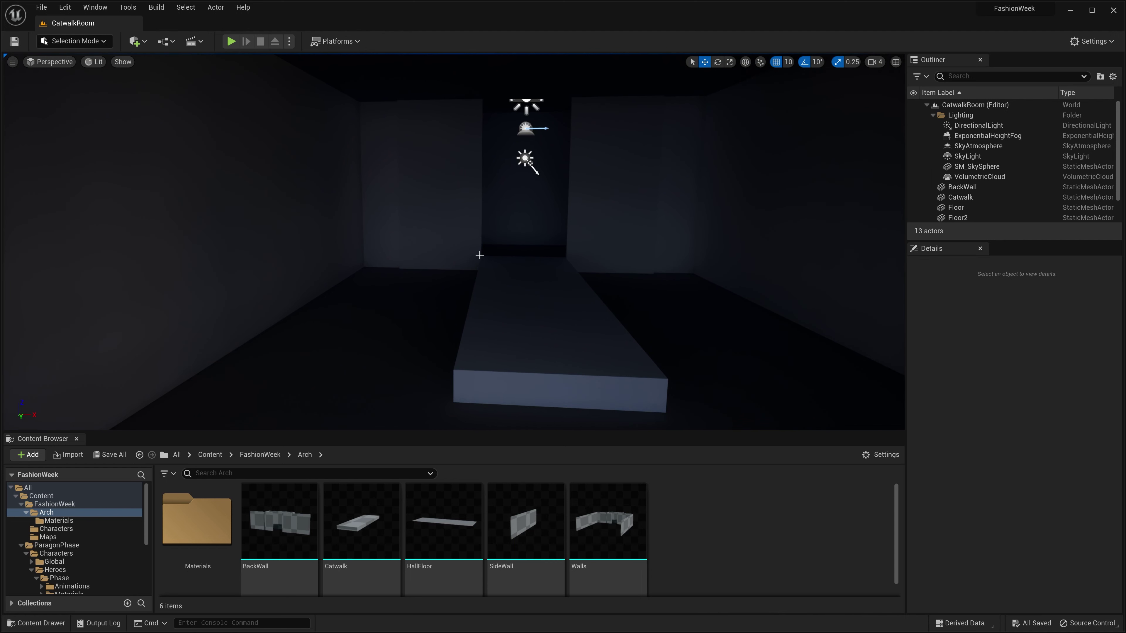
key("a")
right_click_drag(585, 284, 678, 286)
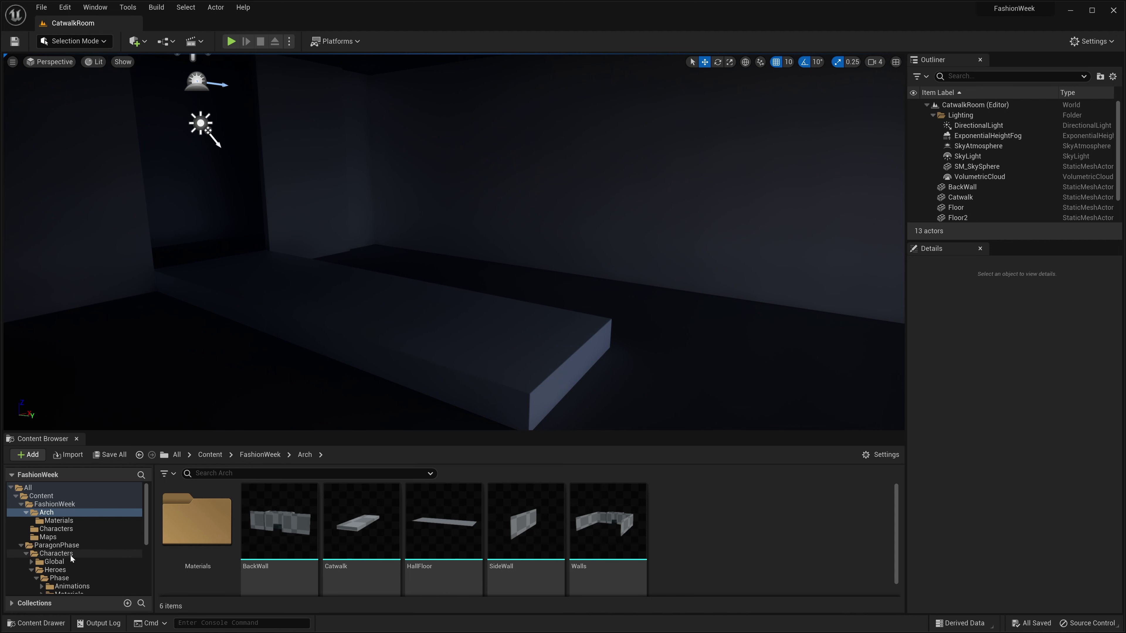
Place the Phase_GDC skeletal mesh from the ParagonPhase Meshes folder near the front end of the catwalk
left_click(63, 545)
double_click(207, 524)
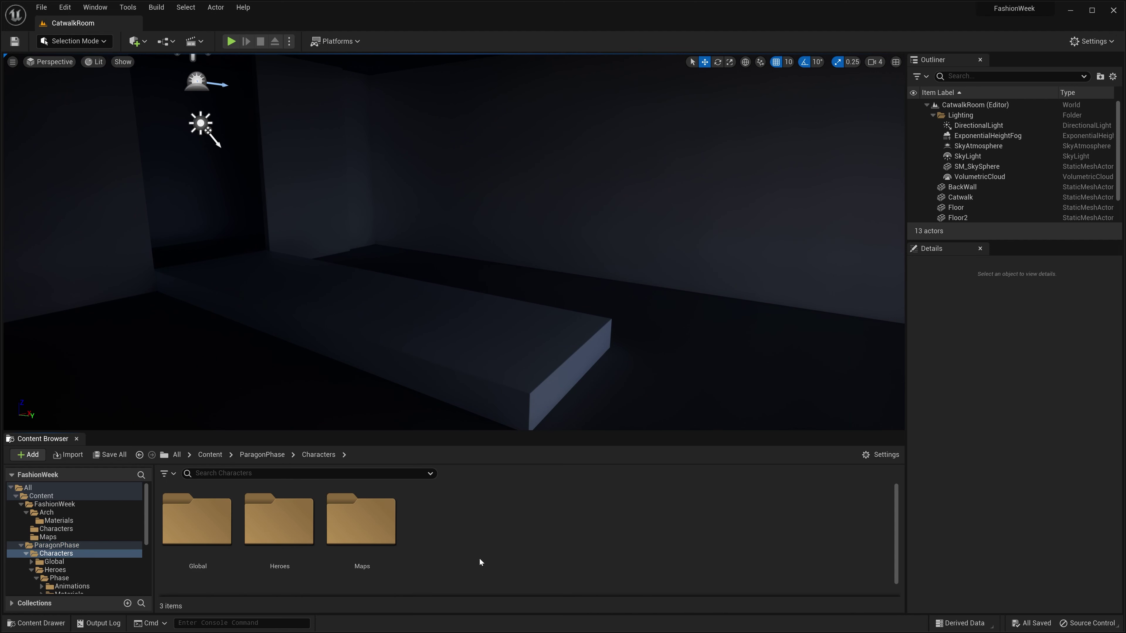
double_click(291, 527)
double_click(204, 525)
double_click(394, 513)
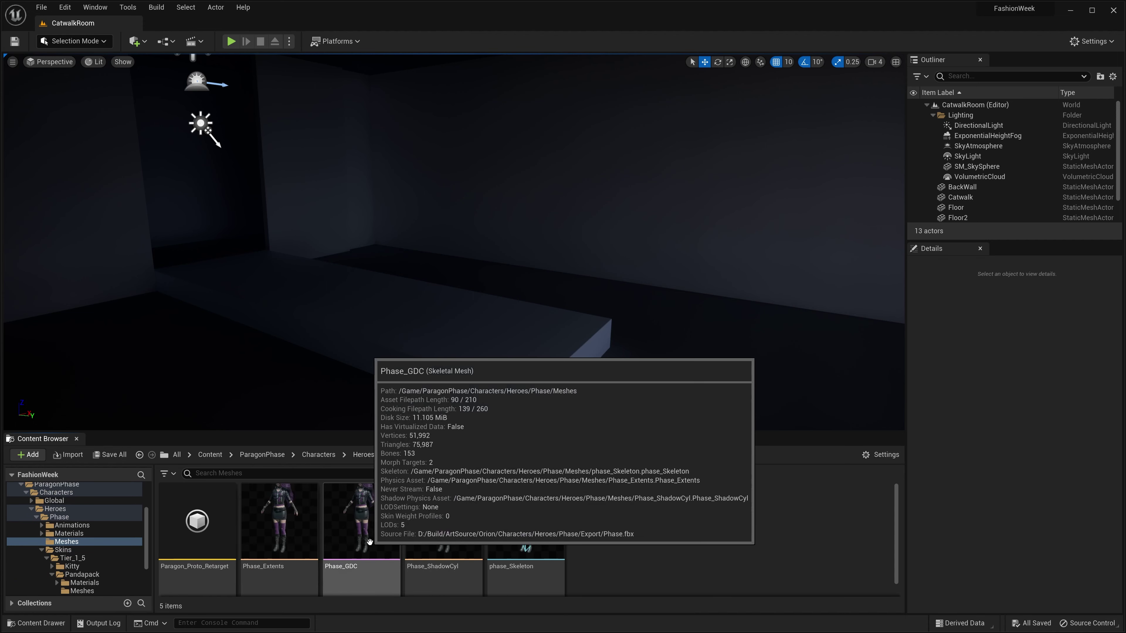
left_click_drag(361, 525, 524, 337)
right_click_drag(681, 306, 577, 313)
right_click_drag(696, 301, 625, 346)
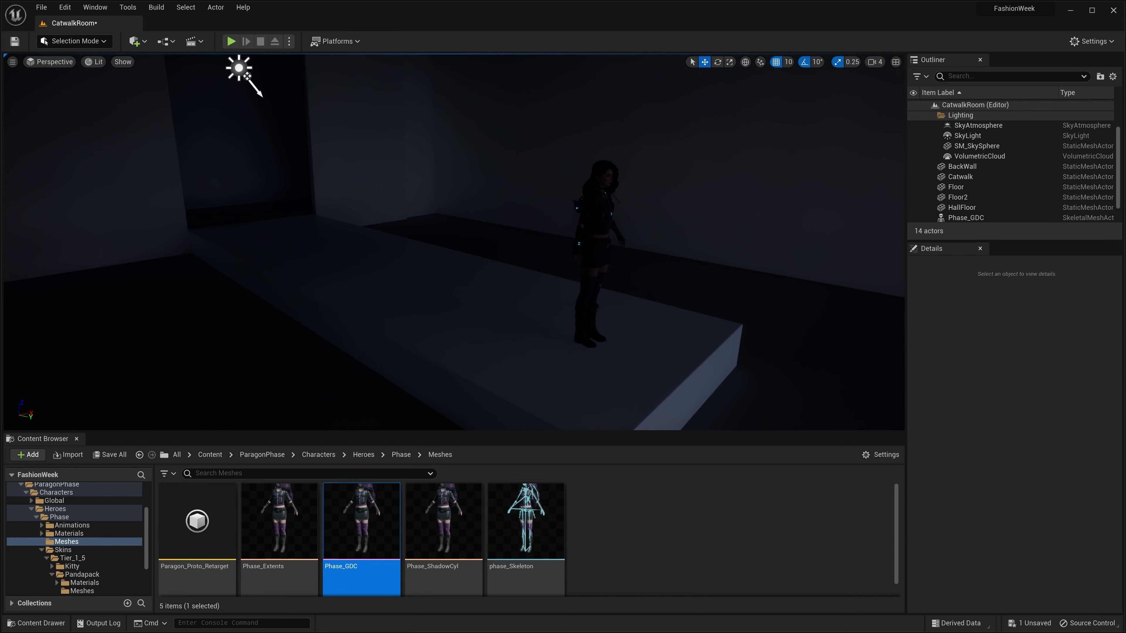
left_click_drag(613, 352, 648, 361)
right_click_drag(648, 360, 530, 358)
key("Escape")
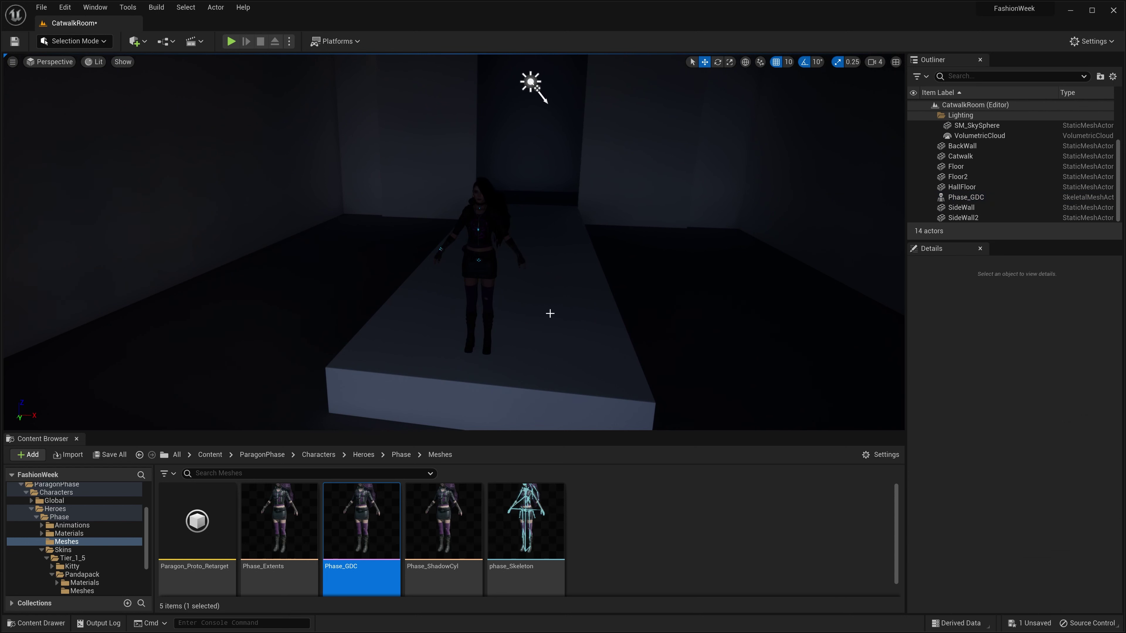
mouse_move(570, 292)
right_mouse_down()
mouse_move(556, 289)
mouse_move(574, 291)
right_mouse_up()
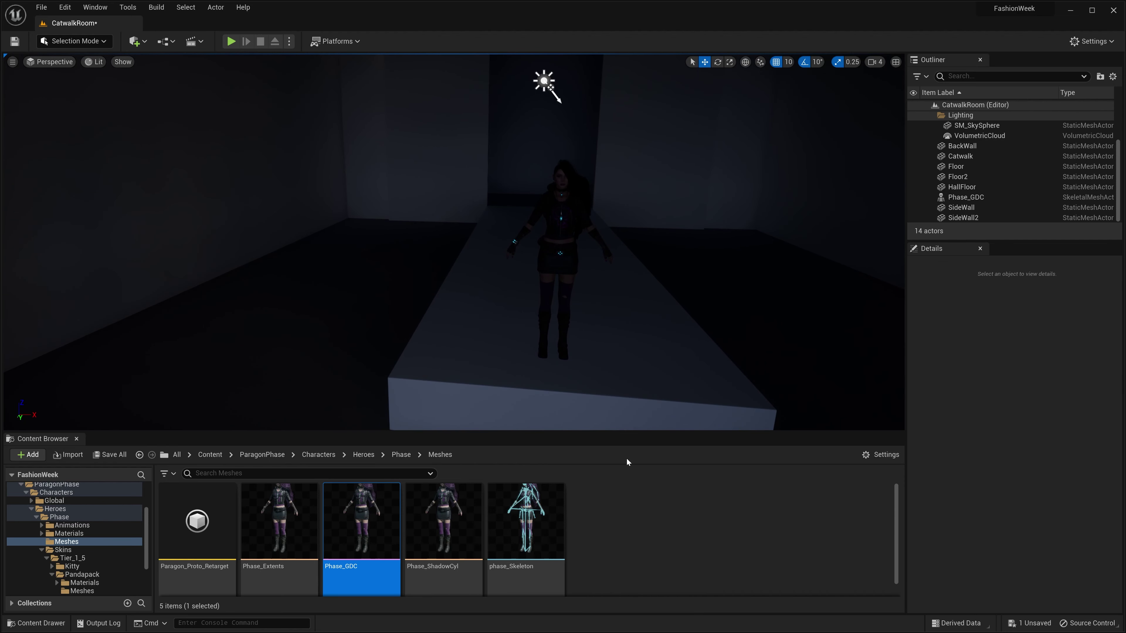
Open the Jog_Fwd_Start animation sequence from the Phase character's Animations folder to preview it
left_click(318, 456)
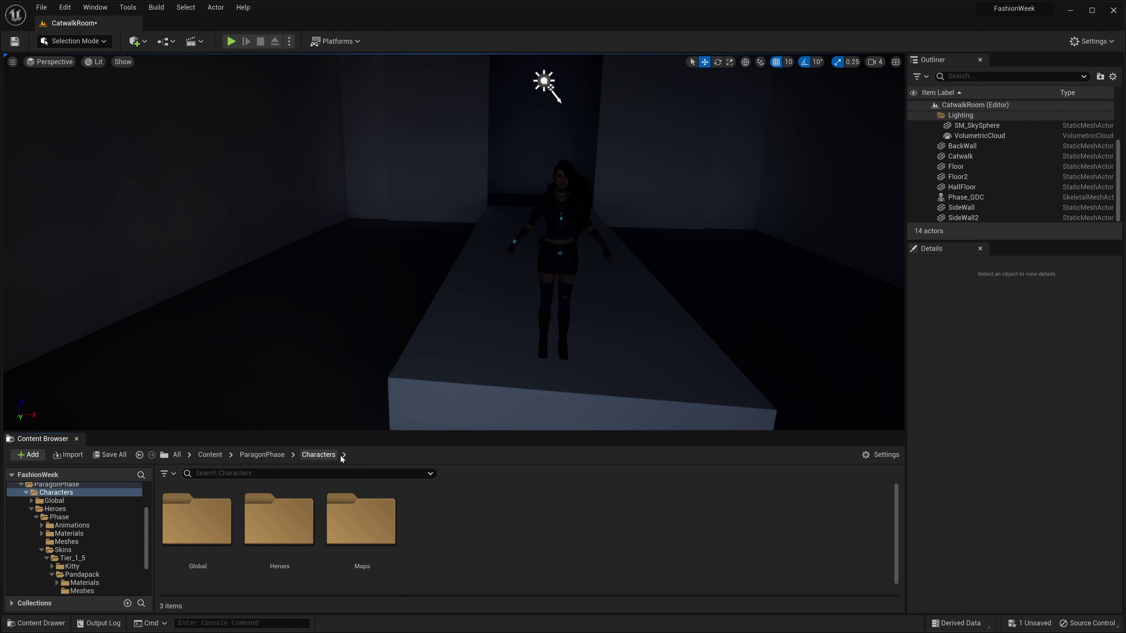
double_click(275, 528)
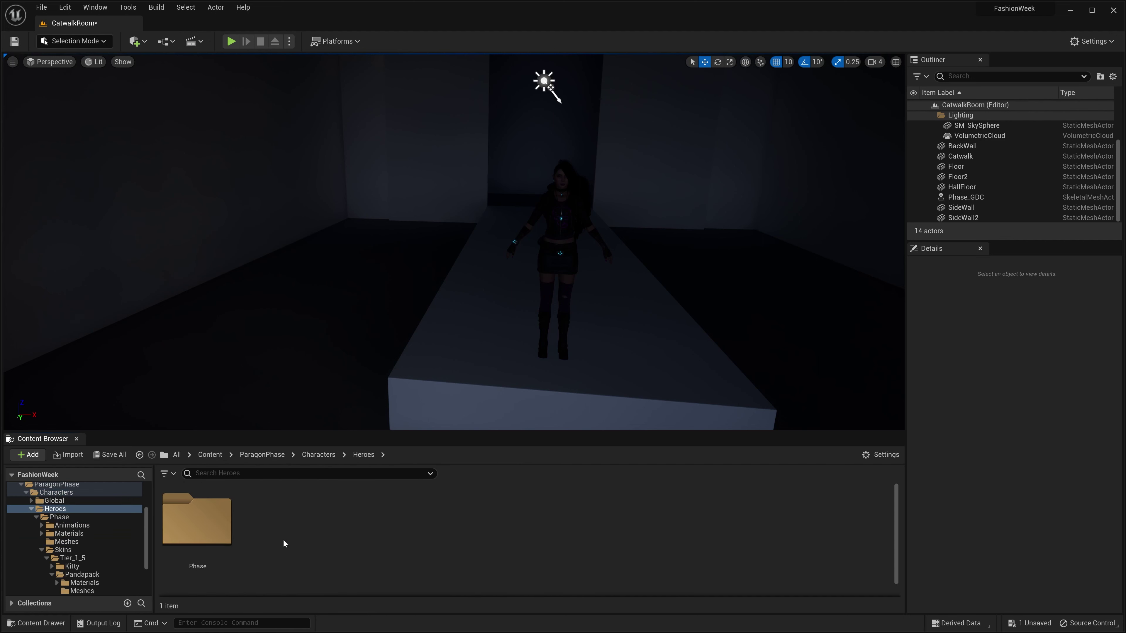
double_click(205, 530)
left_click(200, 533)
double_click(200, 534)
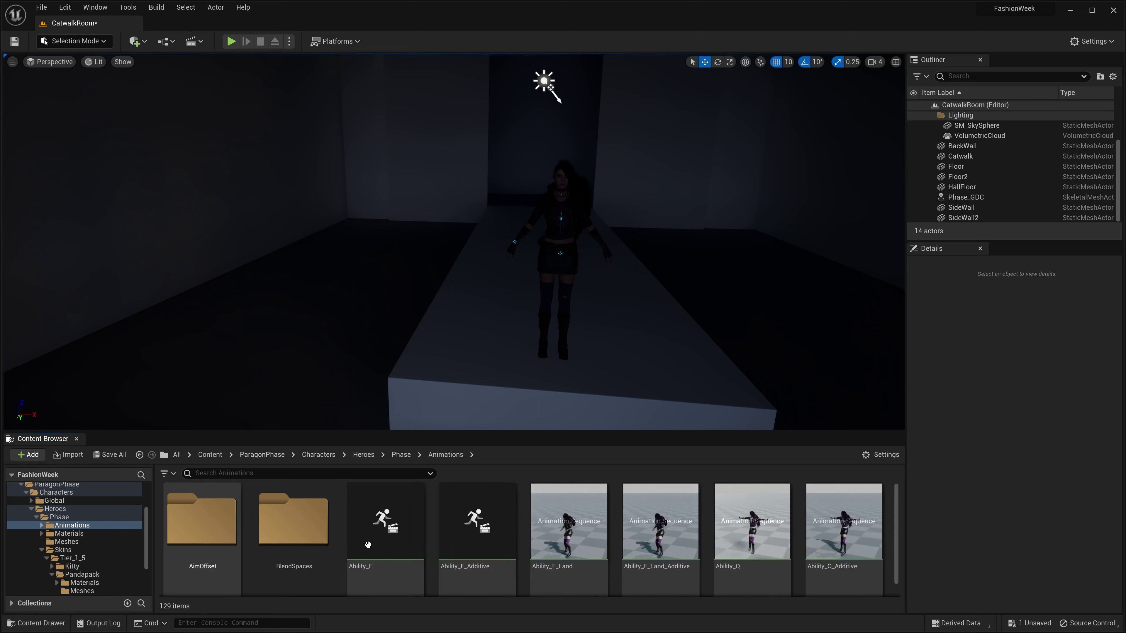
scroll(731, 537, "down", 3)
scroll(793, 543, "down", 10)
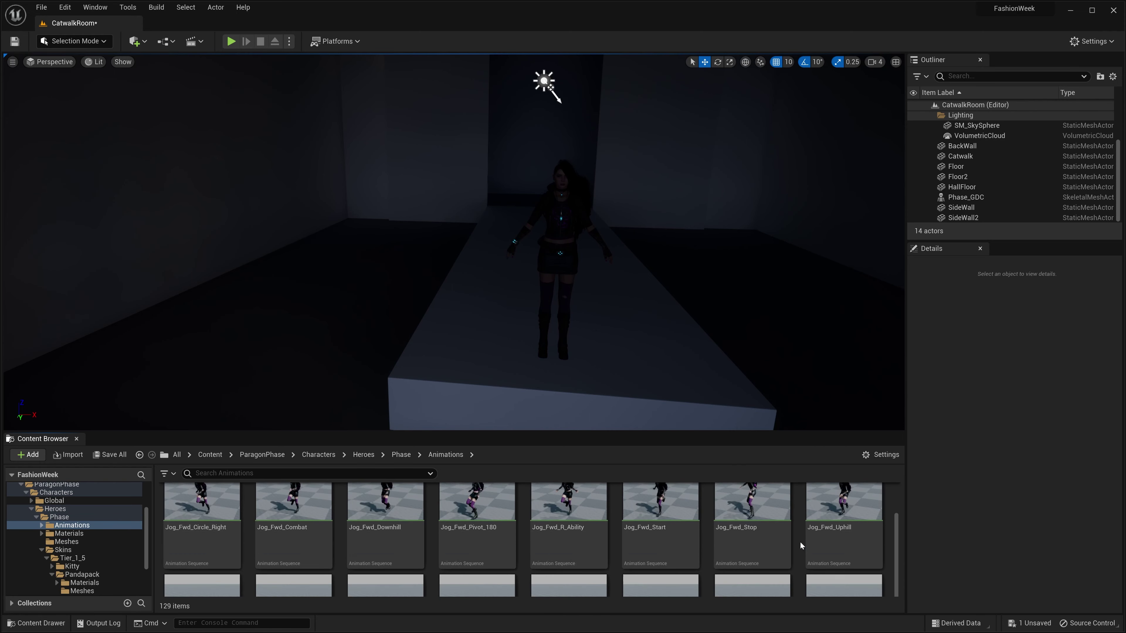
double_click(686, 515)
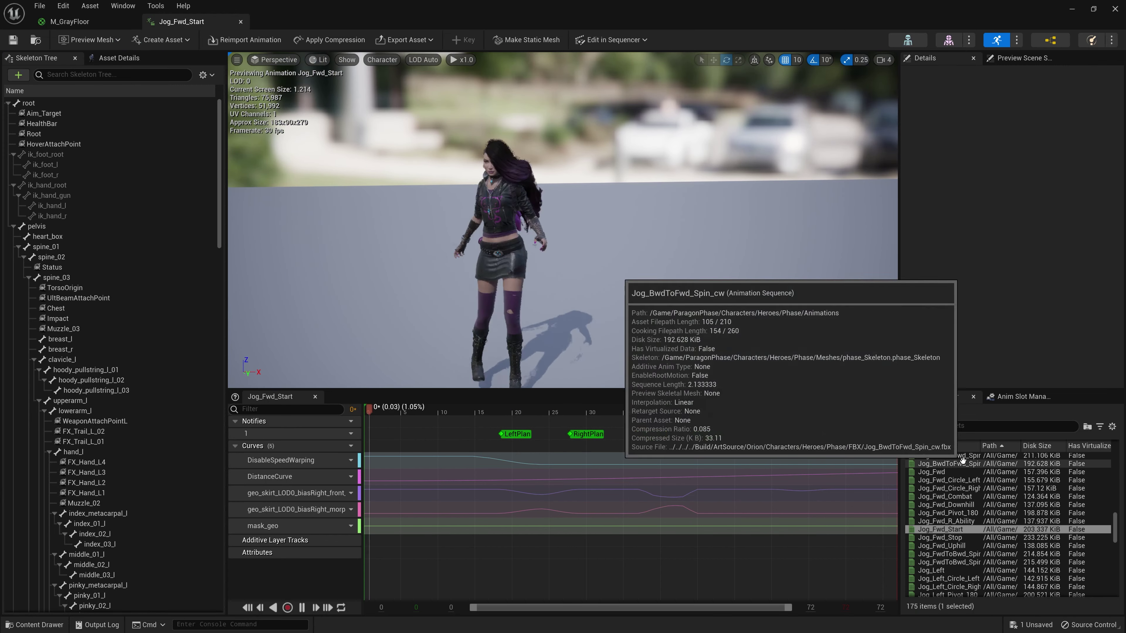
Find the Recall animation sequence among the character's animations and open it to preview the motion
scroll(978, 483, "down", 8)
scroll(973, 493, "down", 10)
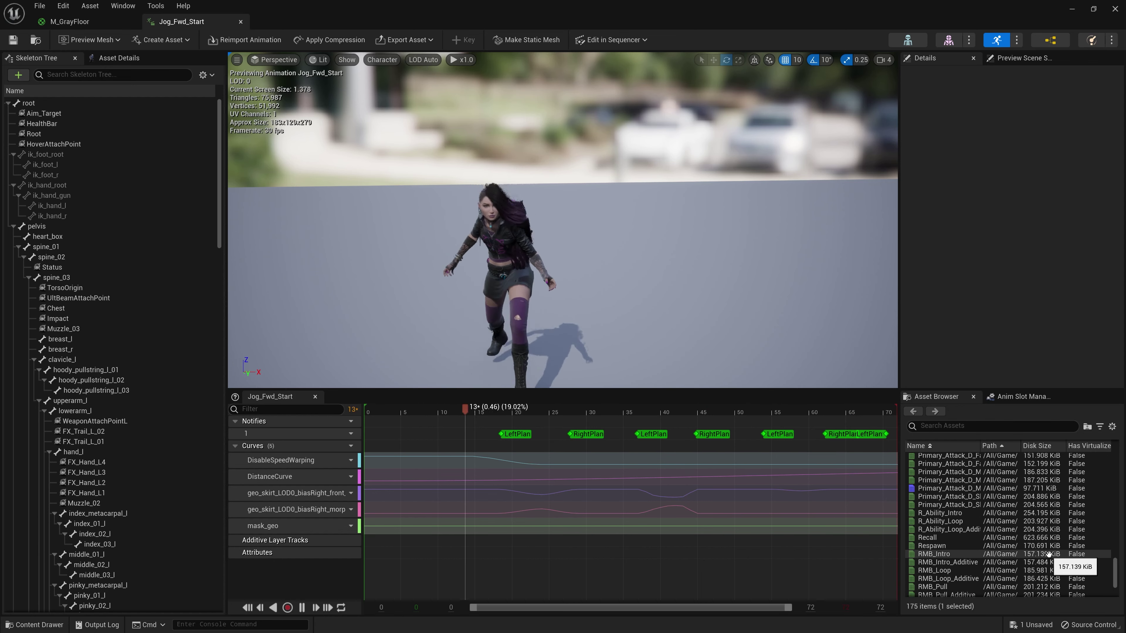
left_click(965, 537)
double_click(965, 537)
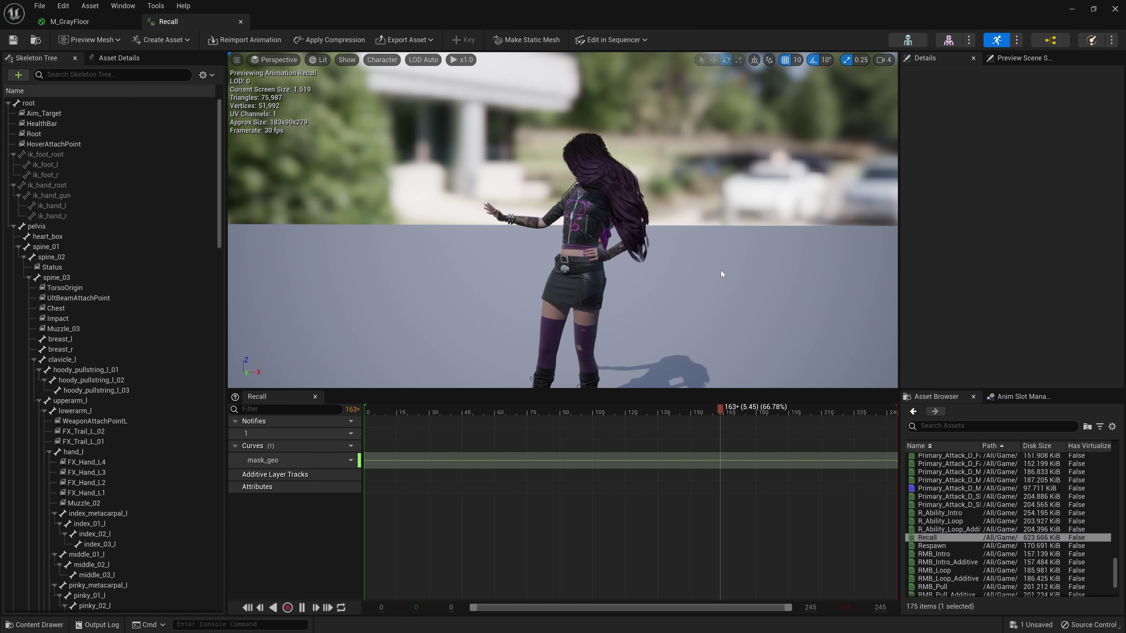
left_click(944, 537)
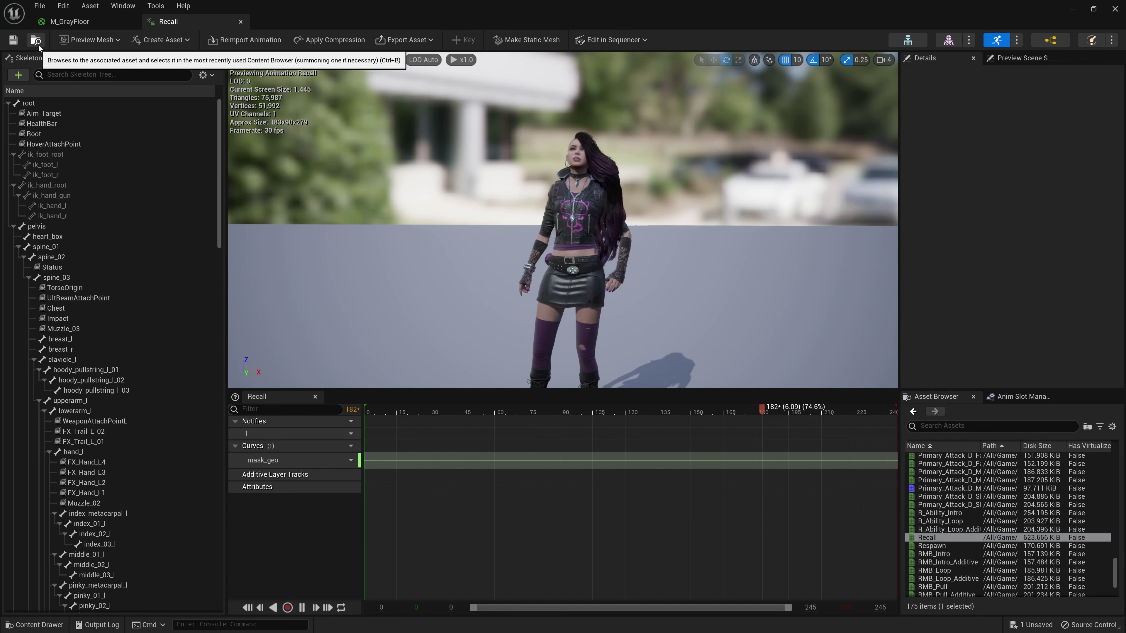
Return to the level, select the Phase character on the catwalk and set her animation mode to Use Animation Asset
left_click(1093, 9)
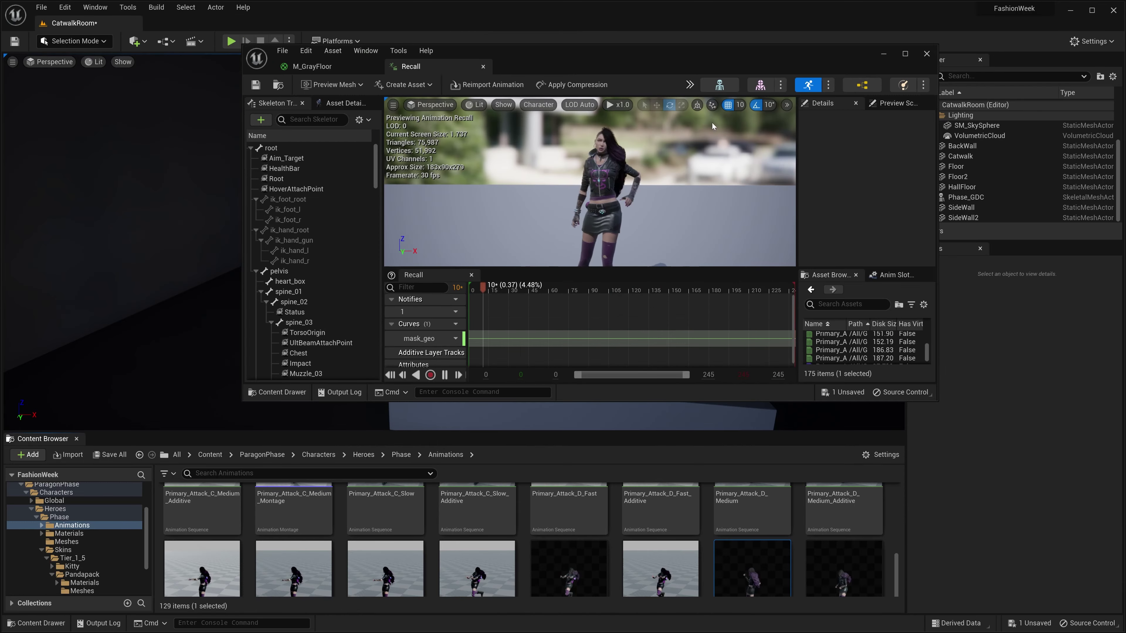
left_click(883, 51)
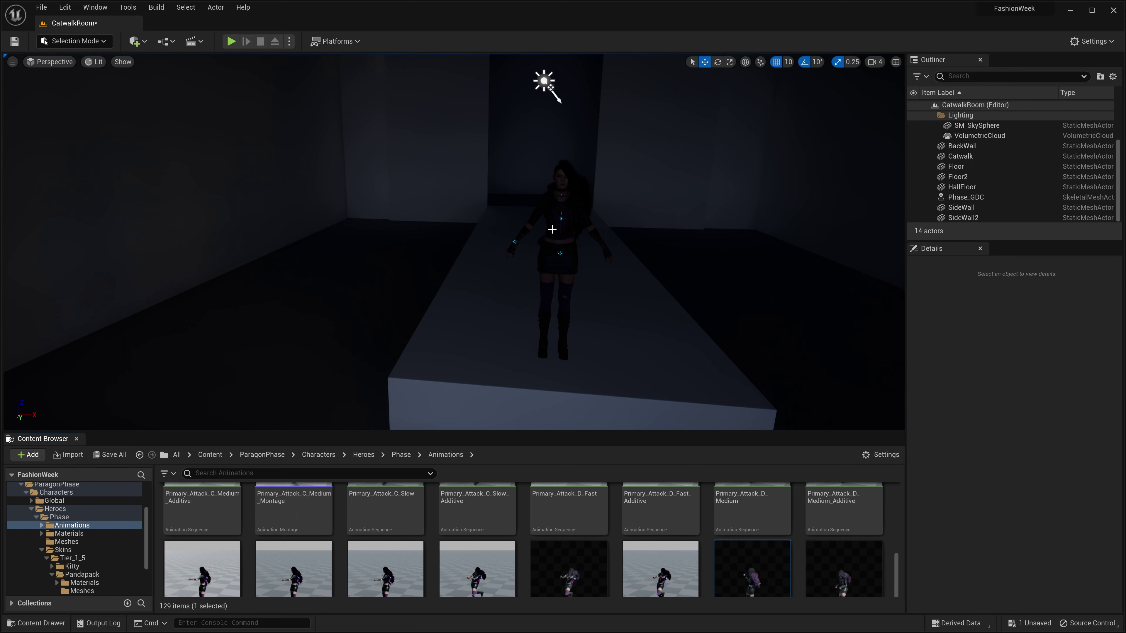
scroll(750, 590, "down", 1)
left_click(568, 219)
right_click_drag(704, 211, 740, 220)
key("a")
key("w")
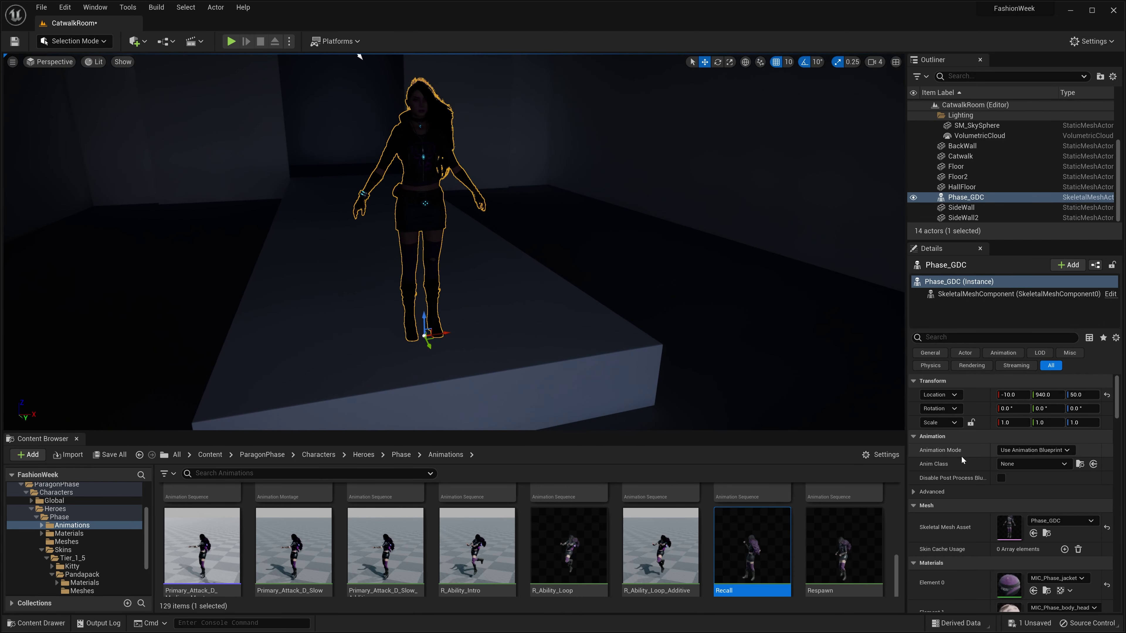
left_click(1061, 451)
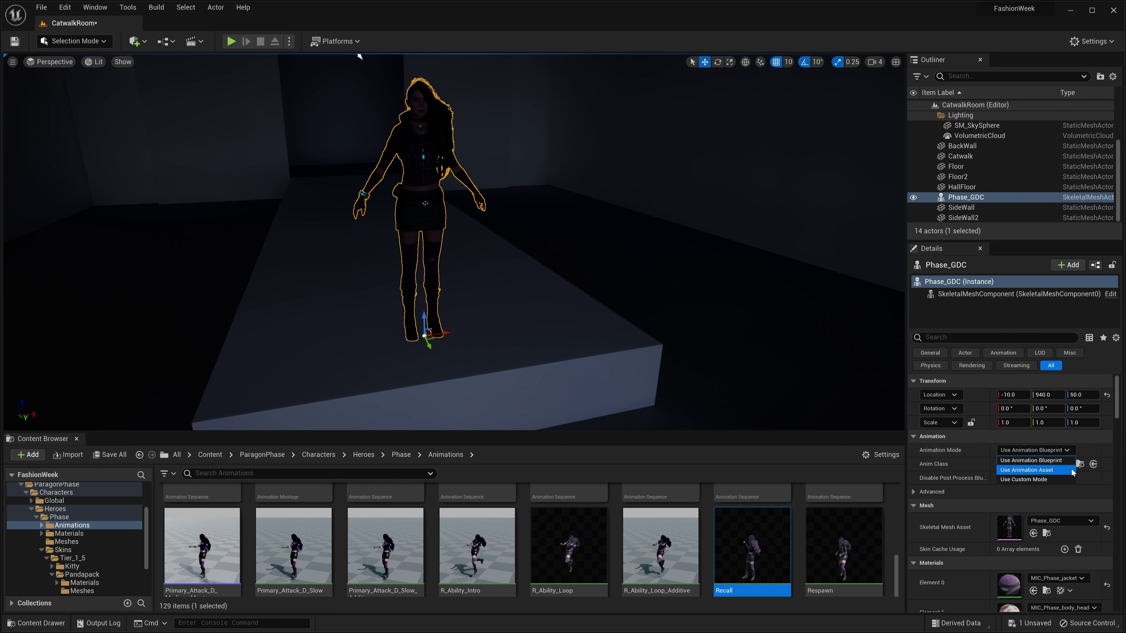
left_click(1057, 471)
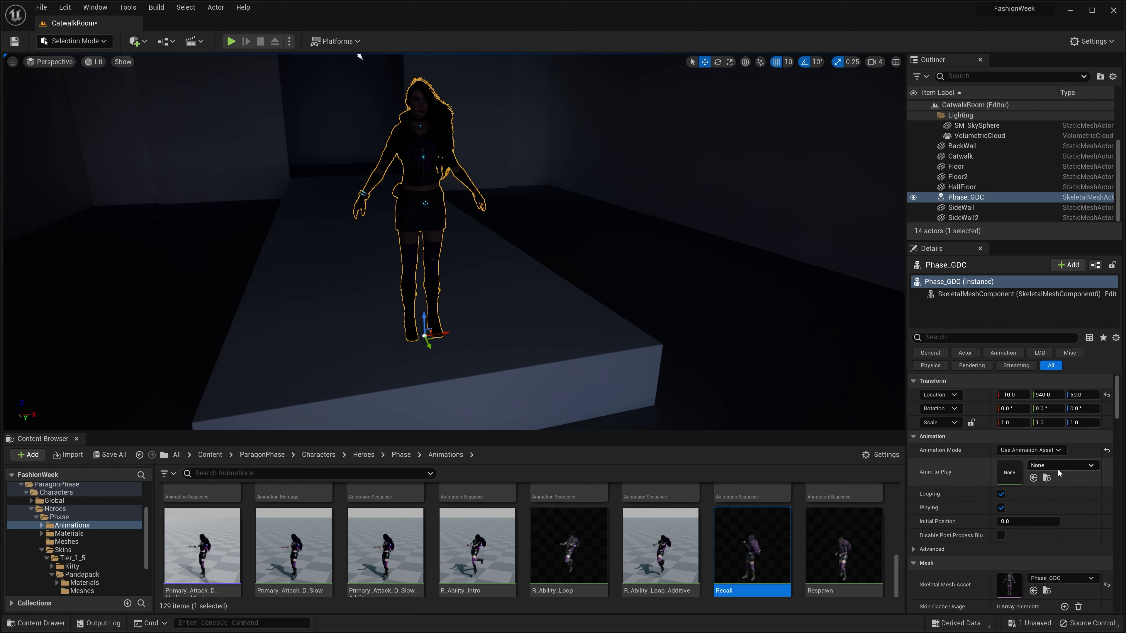
Assign the Recall animation to the Phase character and set its initial position to about 2.33 for a hand-on-hip pose
scroll(753, 546, "down", 2)
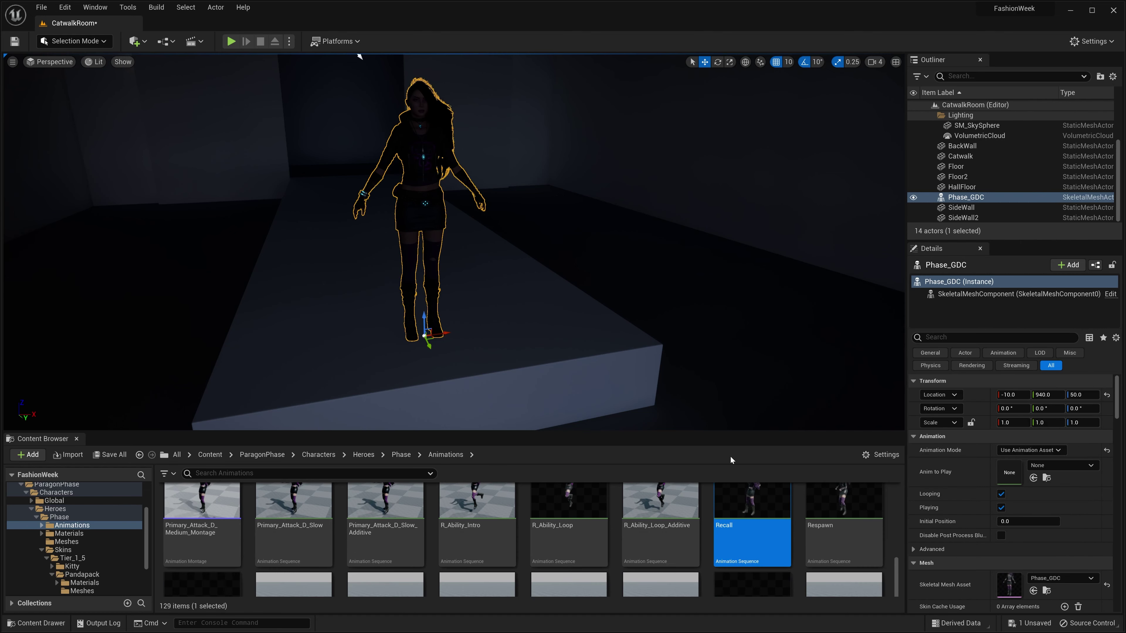
left_click_drag(752, 532, 1010, 473)
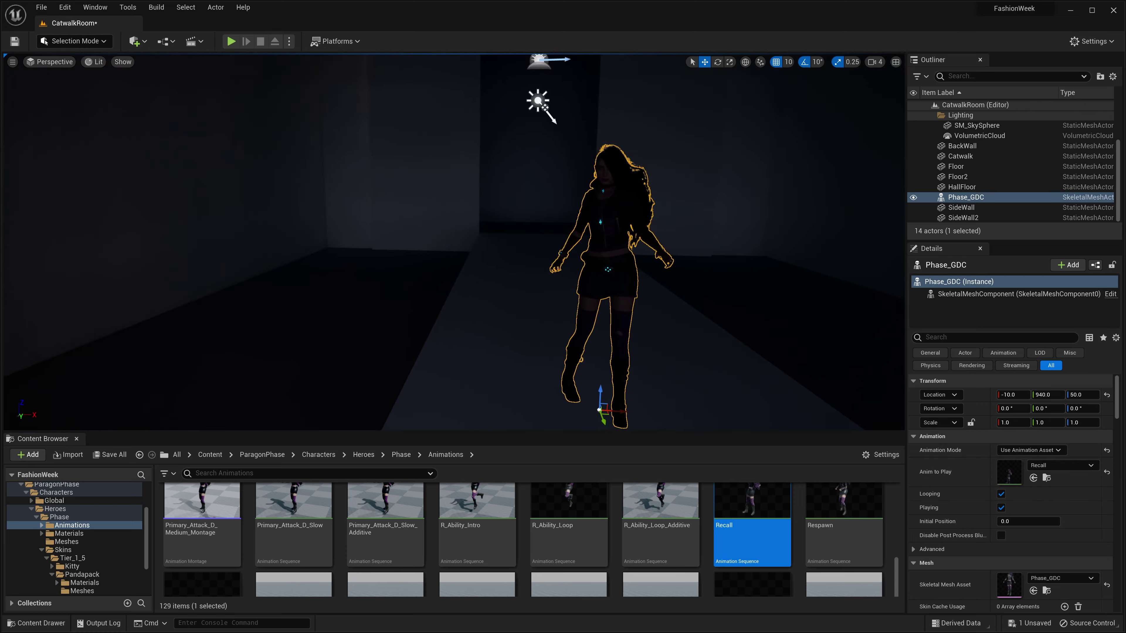
right_click_drag(454, 242, 455, 243)
left_click_drag(692, 224, 691, 232)
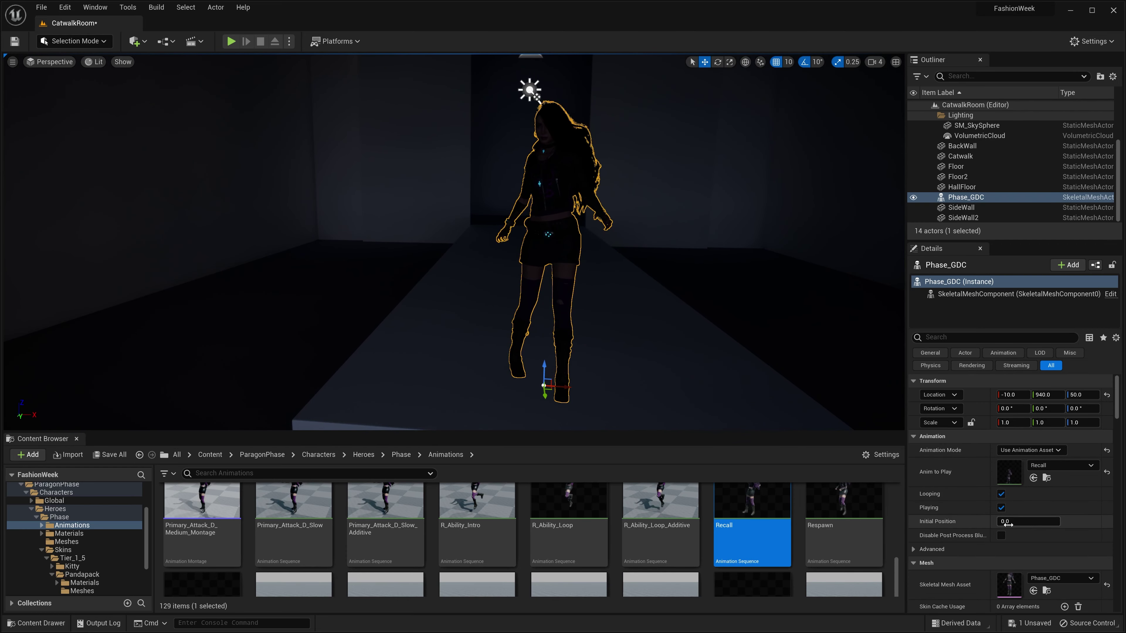
left_click_drag(1008, 523, 1039, 521)
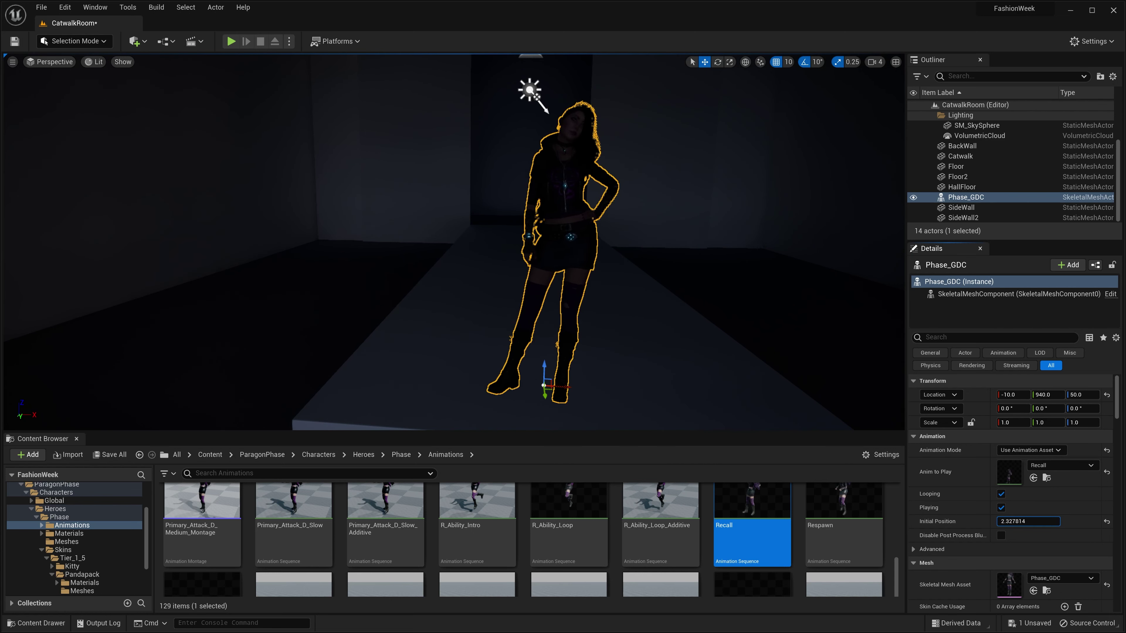
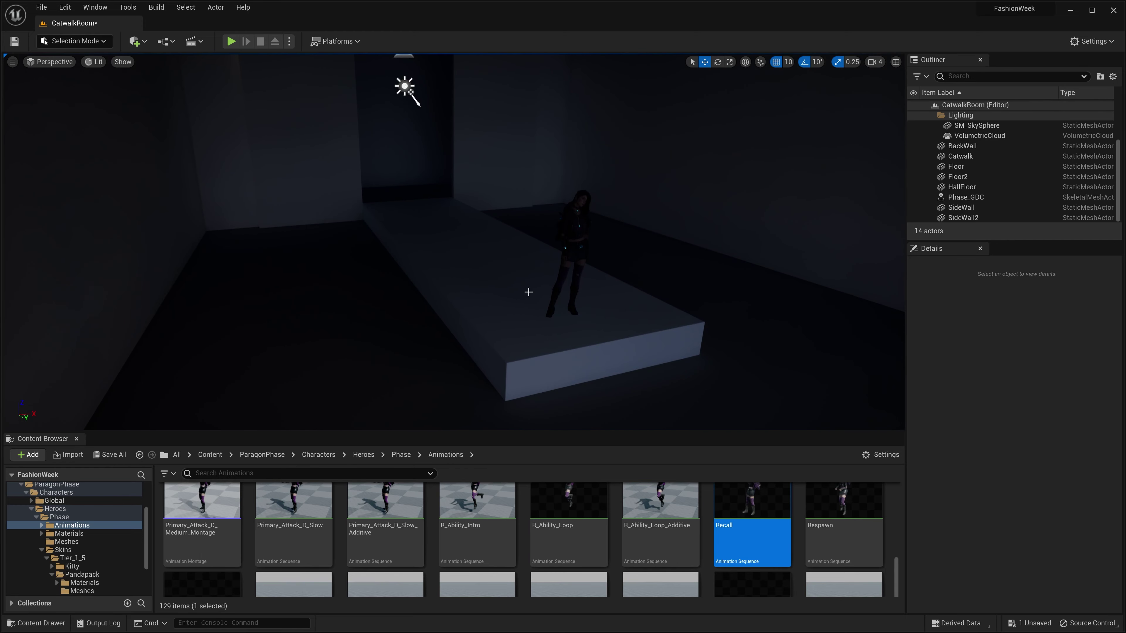
Add a Spot Light on the front end of the catwalk, just beside the Phase character
right_click_drag(528, 291, 574, 285)
right_click_drag(184, 86, 195, 92)
key("d")
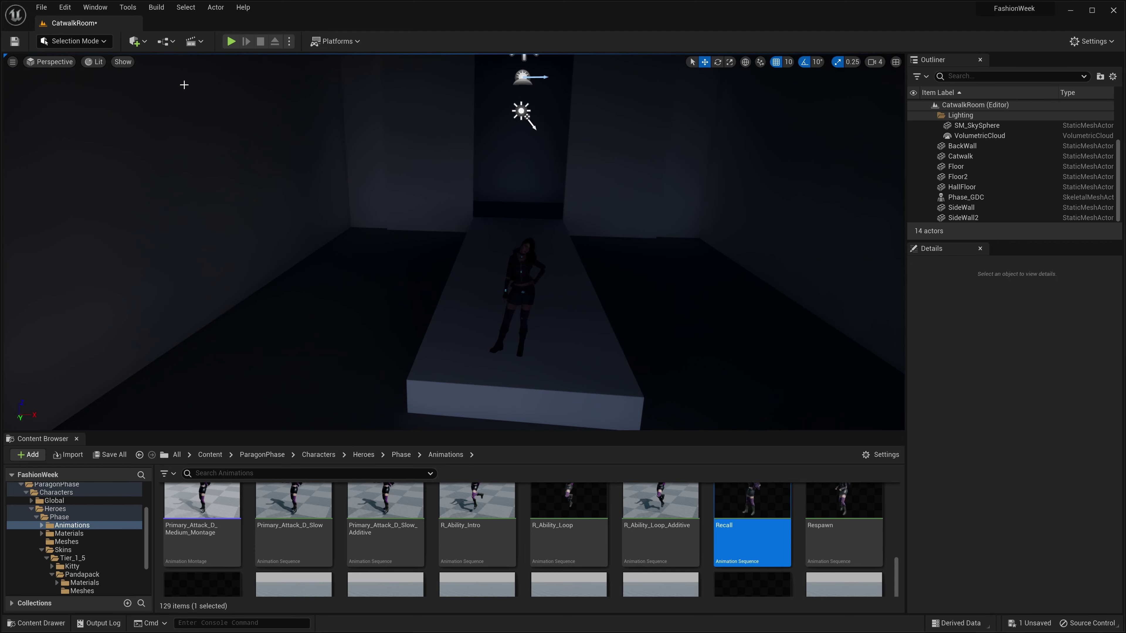
left_click(142, 43)
mouse_move(166, 140)
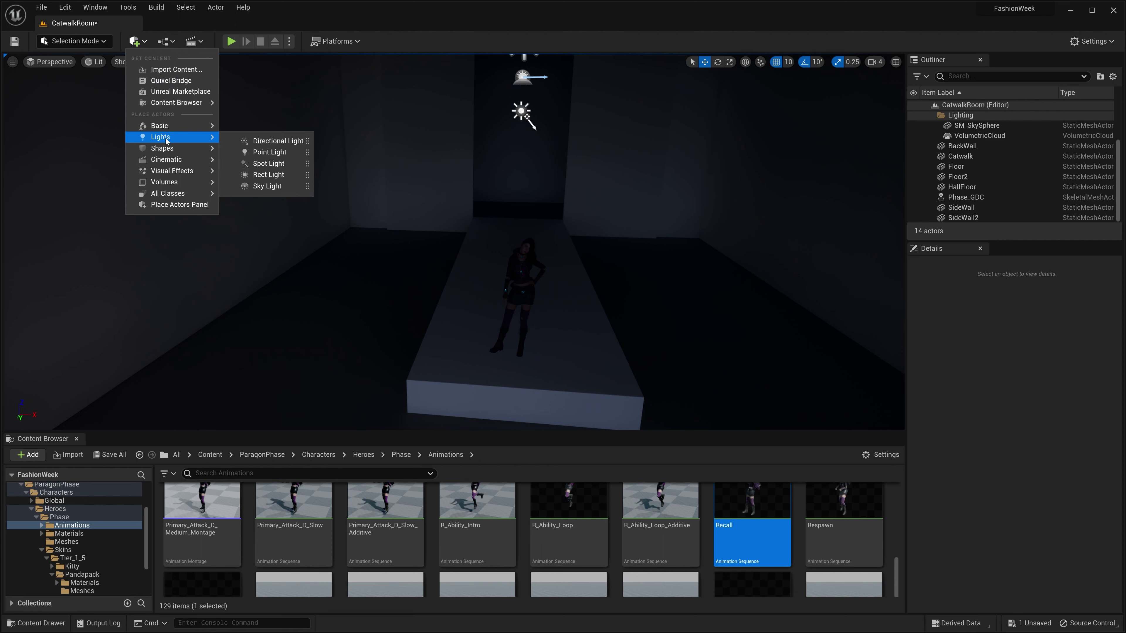
left_click_drag(269, 164, 457, 354)
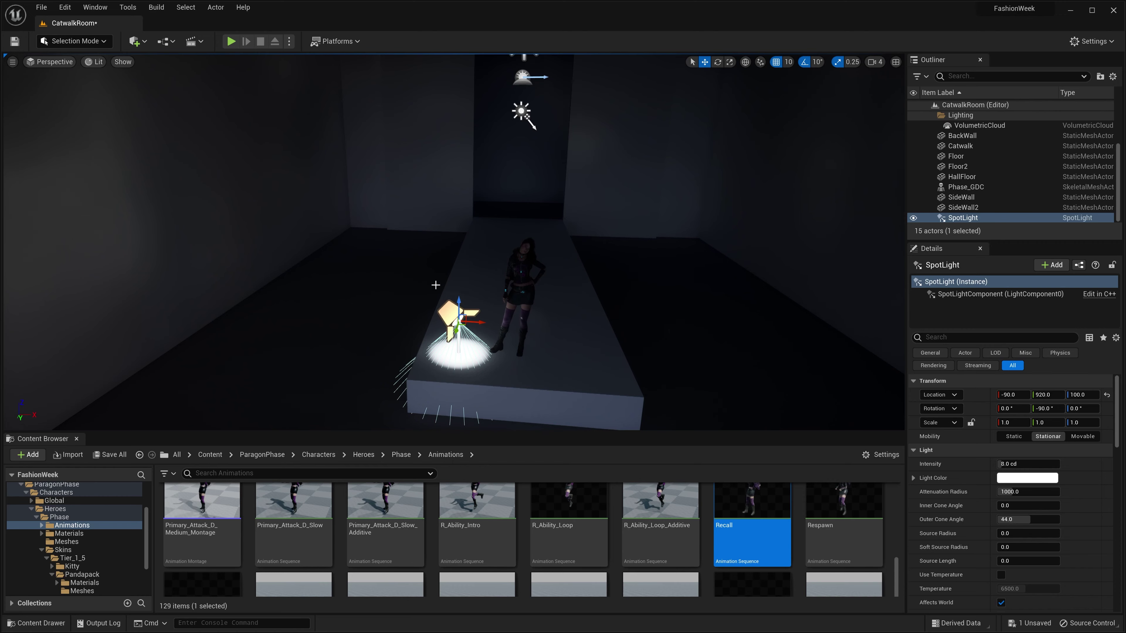
Raise the spotlight above the catwalk to a Z location of 490
left_click_drag(459, 308, 426, 59)
right_click_drag(426, 59, 426, 27)
key("s")
left_click_drag(478, 161, 474, 192)
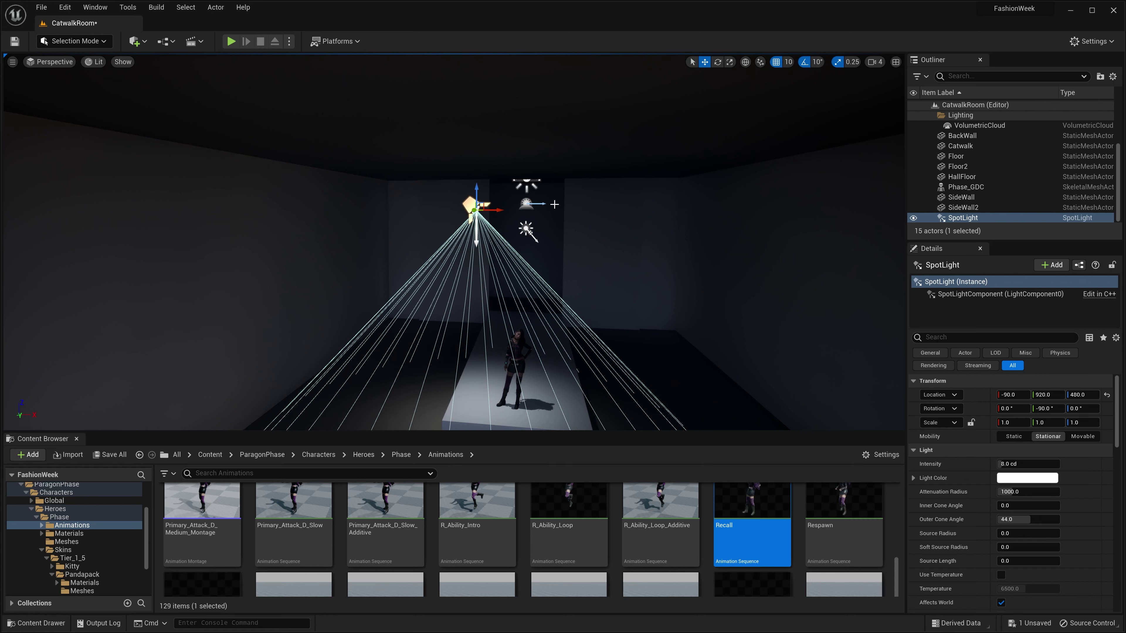
left_click_drag(476, 191, 476, 186)
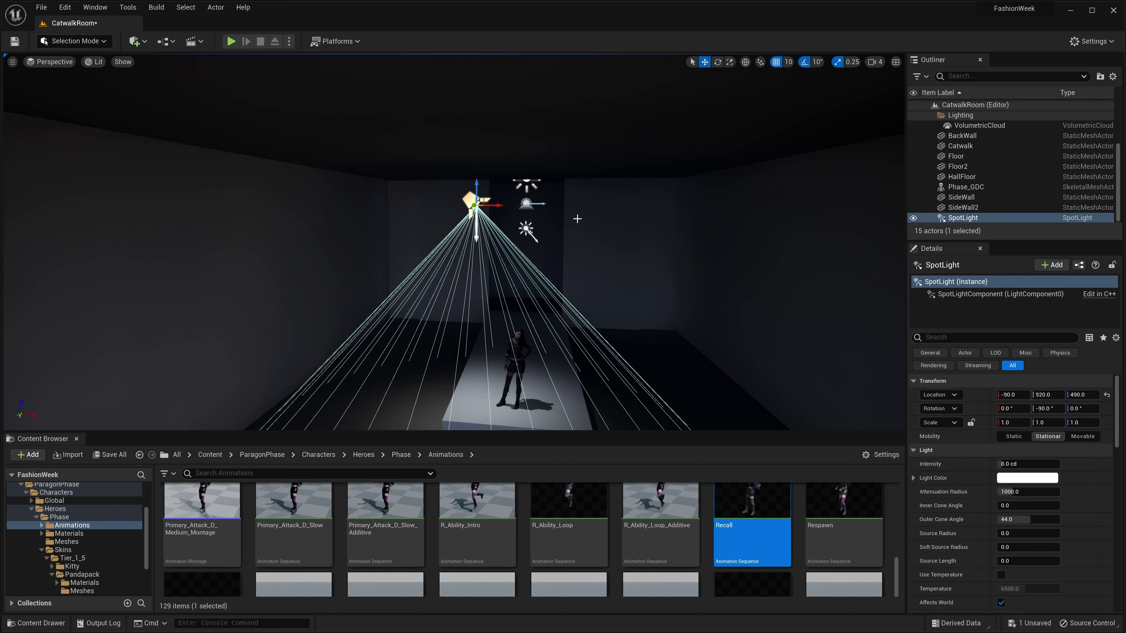
Move the spotlight back along the catwalk and off to its side, to X -170 and Y 560
key("d")
right_click_drag(553, 203, 509, 212)
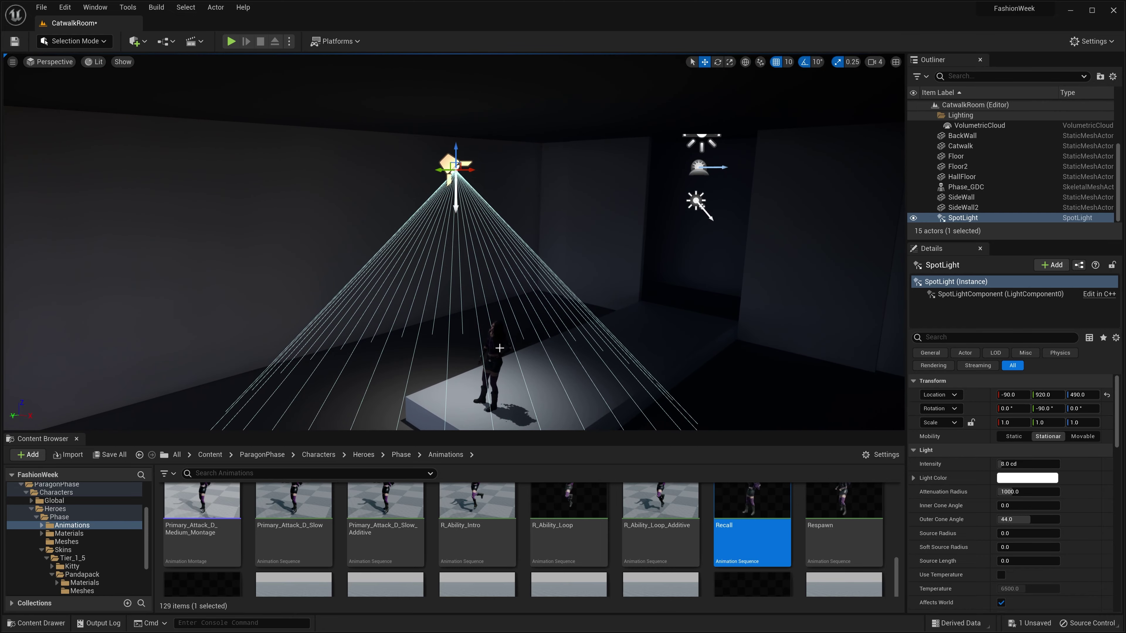
key("a")
right_click_drag(661, 252, 658, 248)
key("s")
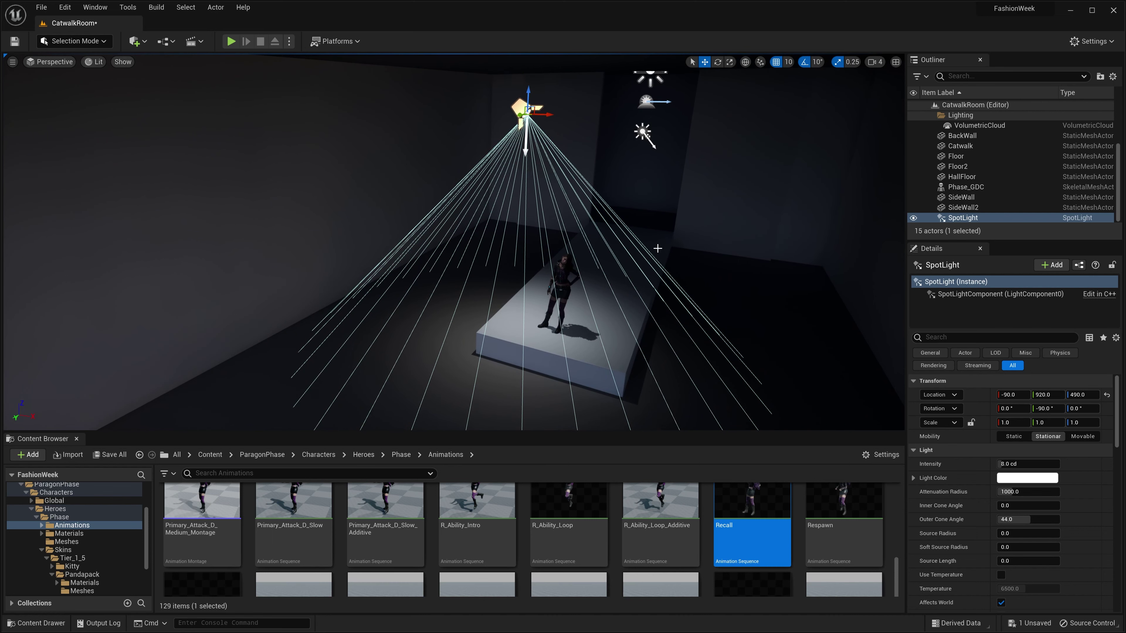
right_click_drag(658, 248, 649, 215)
key("w")
key("d")
key("s")
left_click_drag(477, 117, 670, 117)
right_click_drag(670, 117, 771, 122)
key("a")
right_click_drag(668, 153, 628, 173)
left_click_drag(558, 75, 516, 81)
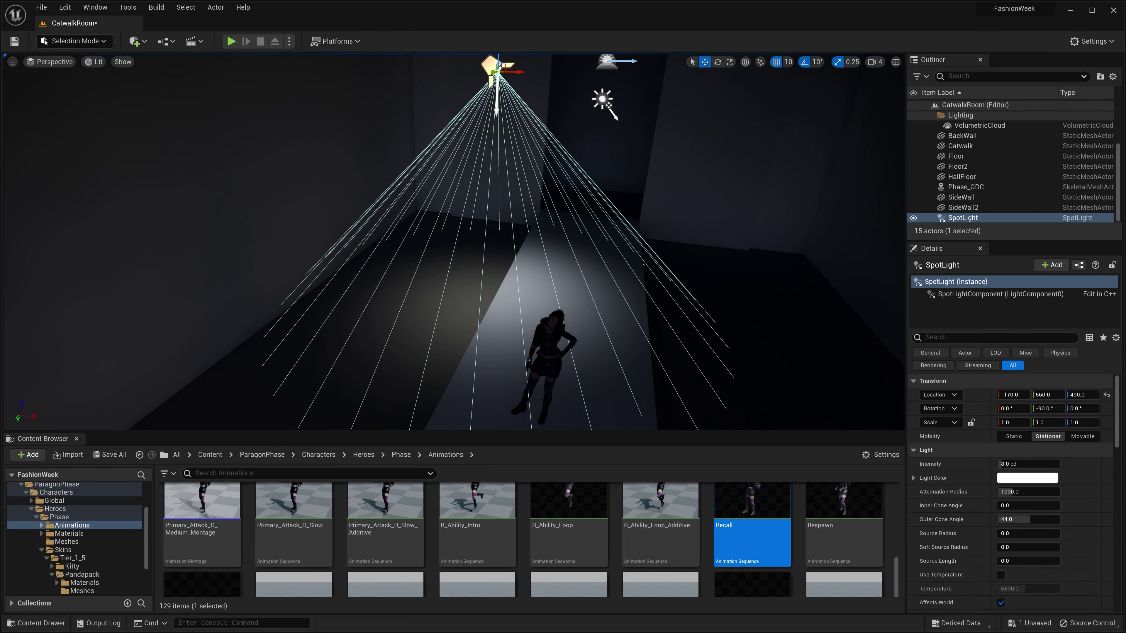
Tilt the spotlight inward toward the catwalk to a Y rotation of -80 degrees
key("s")
right_click_drag(526, 93, 539, 94)
key("w")
key("a")
key("w")
key("a")
right_click_drag(630, 199, 584, 157)
key("d")
key("s")
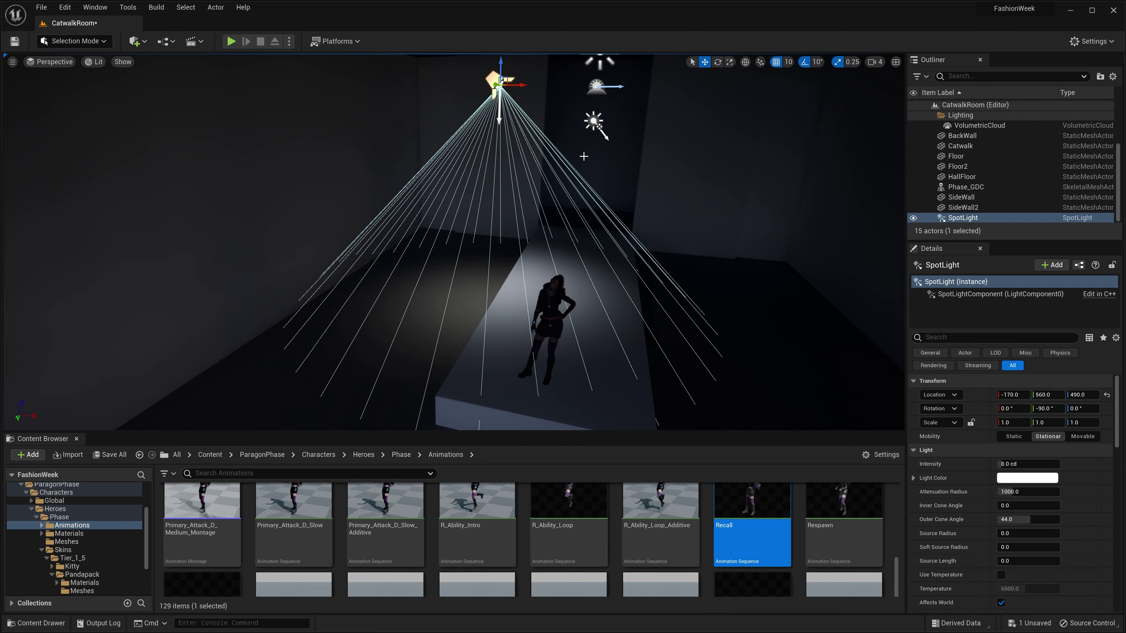
key("e")
left_click_drag(504, 118, 531, 84)
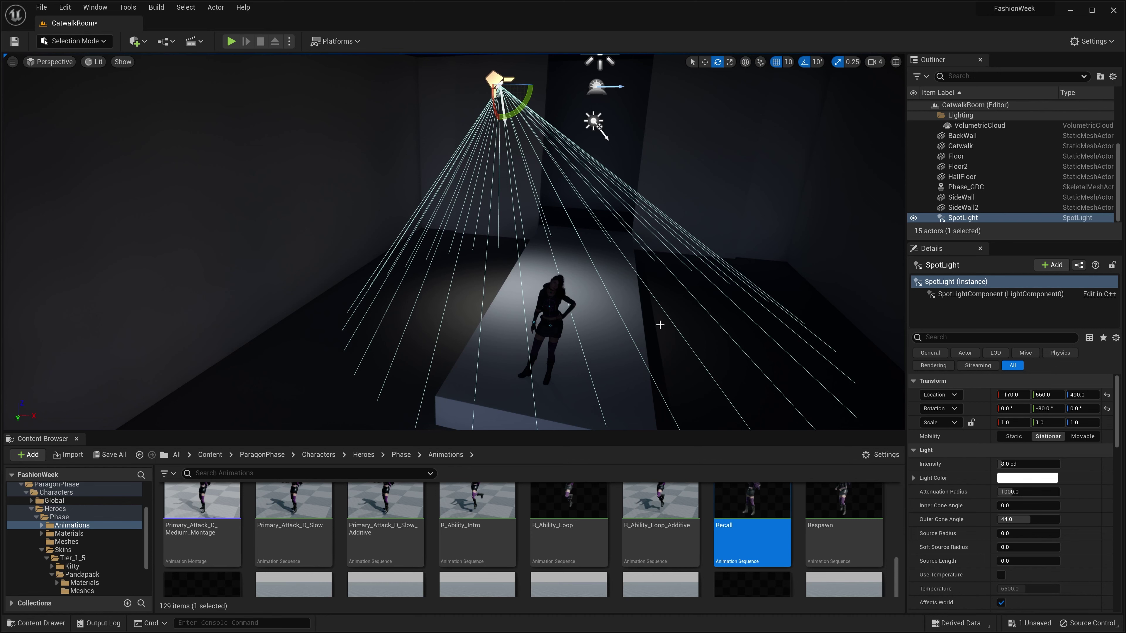
Set the spotlight's outer cone angle to 35 and its inner cone angle to 18
mouse_move(1024, 521)
left_mouse_down()
mouse_move(997, 521)
mouse_move(1014, 520)
left_mouse_up()
left_click(1014, 520)
type("35")
key("Return")
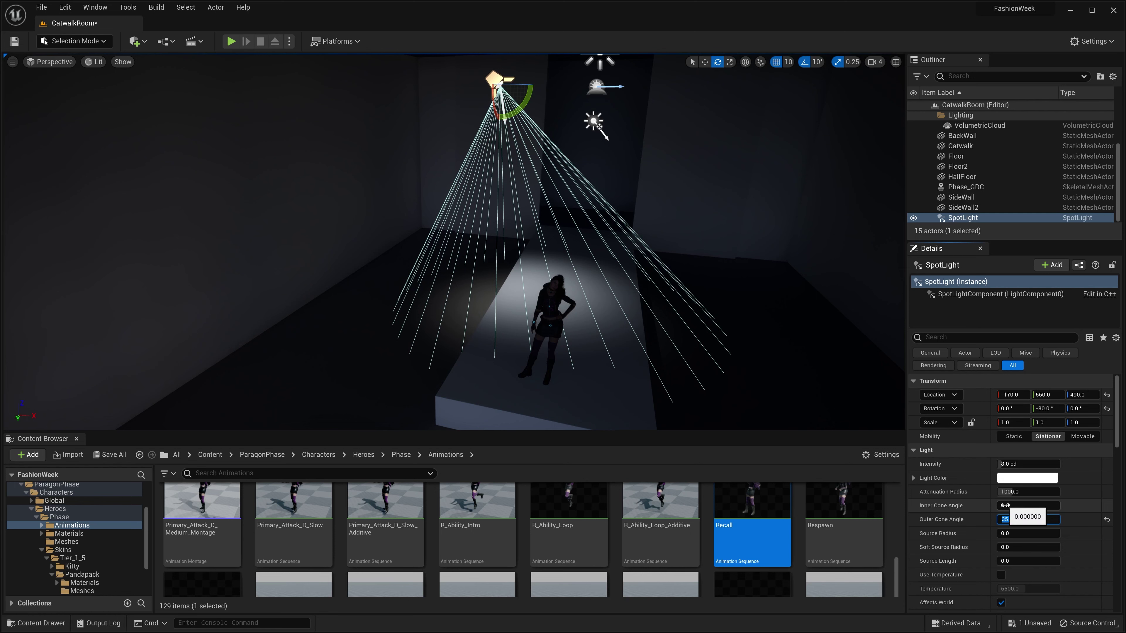
left_click_drag(1006, 505, 1019, 505)
left_click(1020, 506)
type("18")
key("Return")
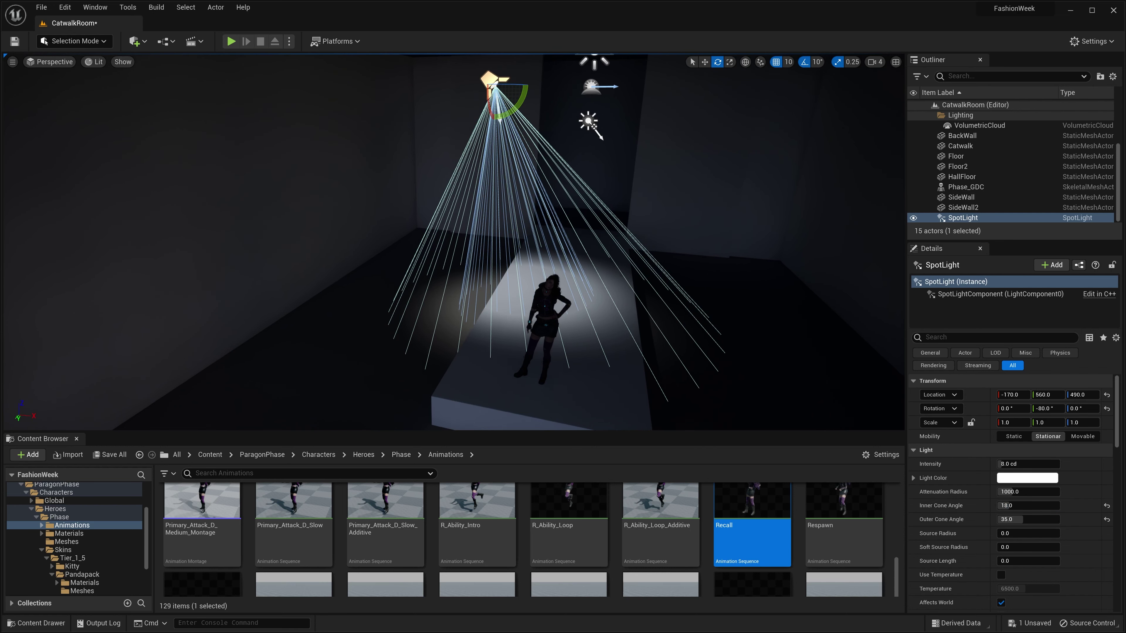
Examine the spotlight's pool of light on the catwalk from several angles with the editor icons hidden
left_click(673, 236)
key("g")
right_click_drag(579, 235, 598, 235)
key("w")
key("a")
right_click_drag(451, 221, 463, 227)
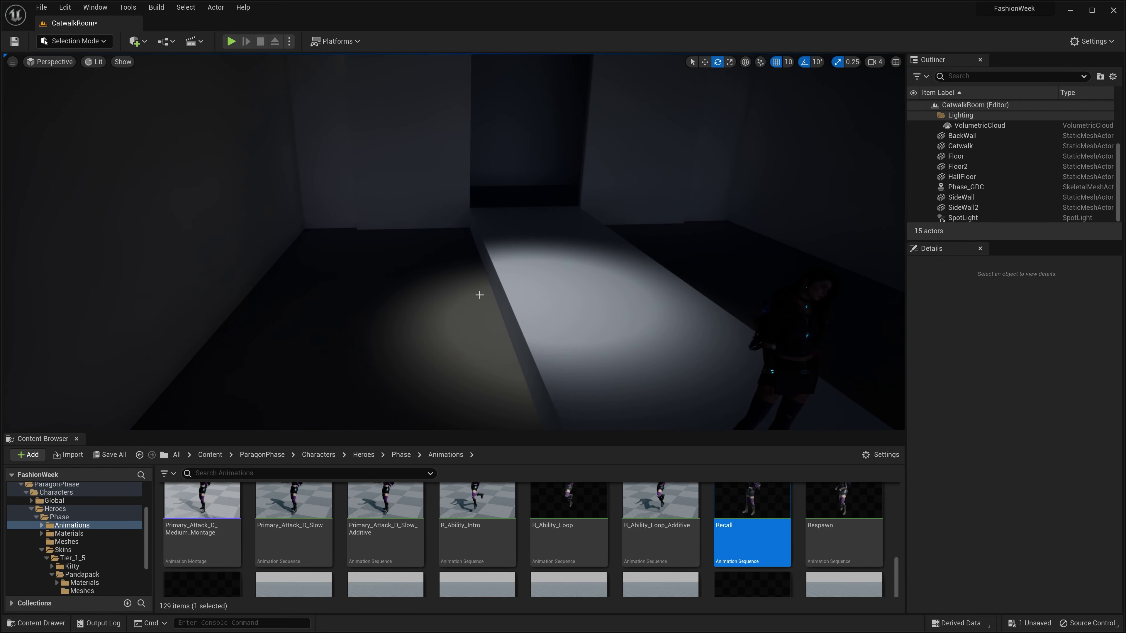
scroll(581, 285, "down", 5)
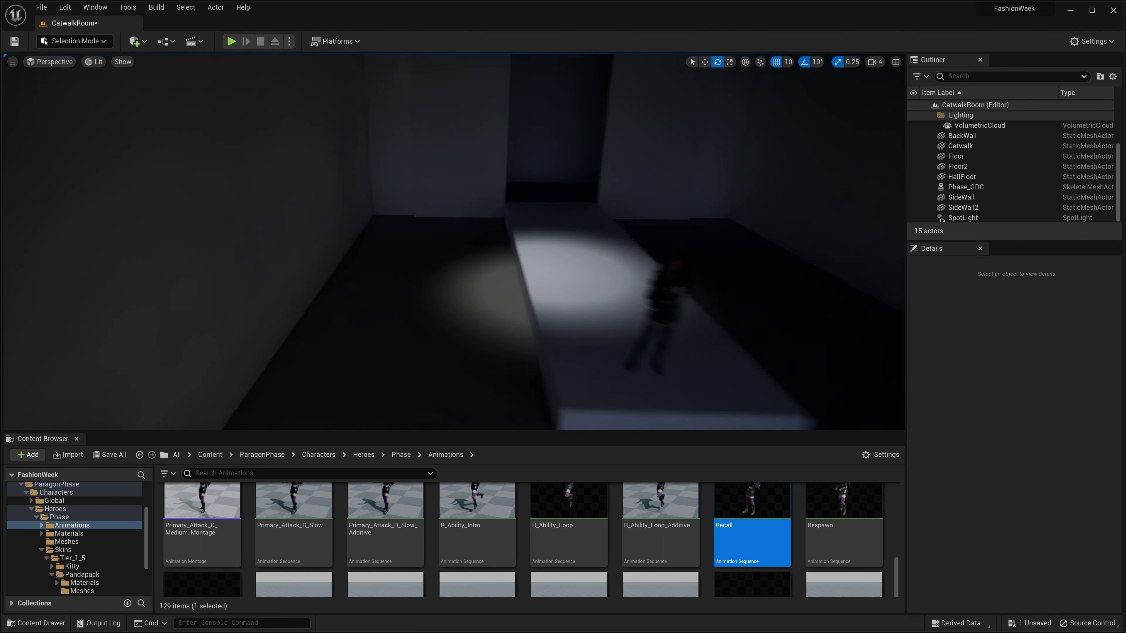
right_click_drag(602, 219, 583, 230)
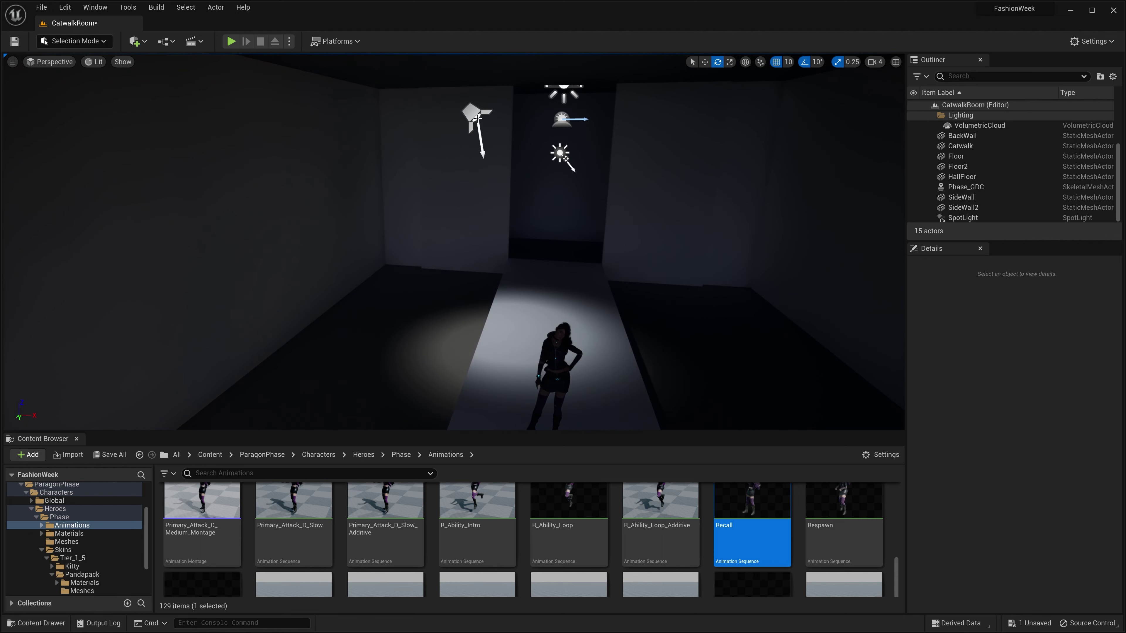
Duplicate the spotlight across to the opposite side of the catwalk at X 170
left_click(478, 117)
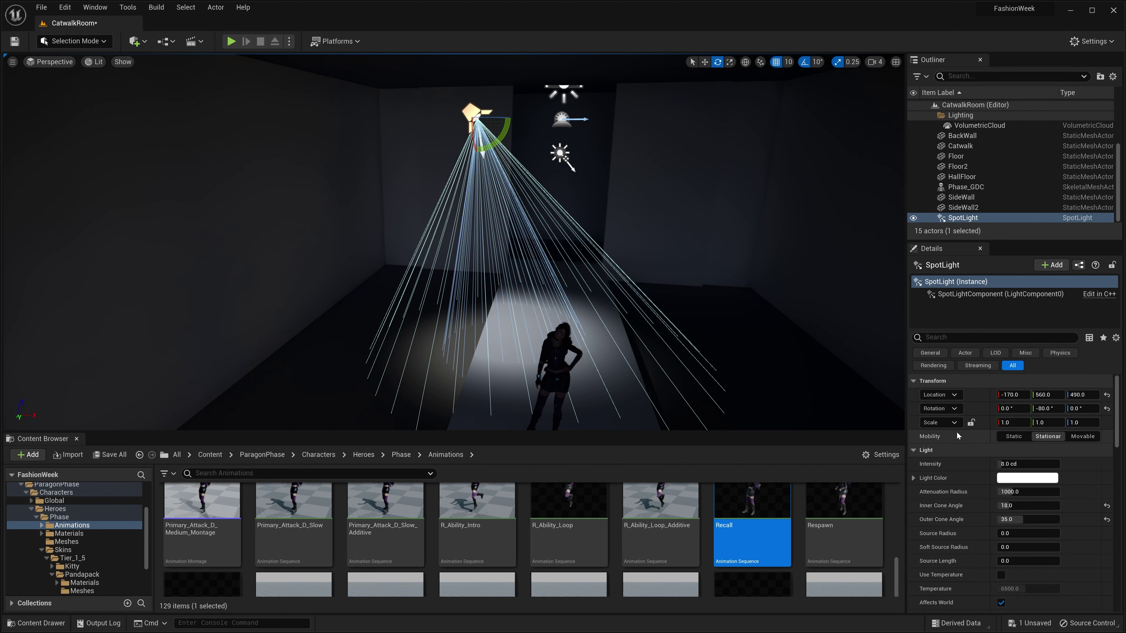
right_click_drag(581, 251, 781, 272)
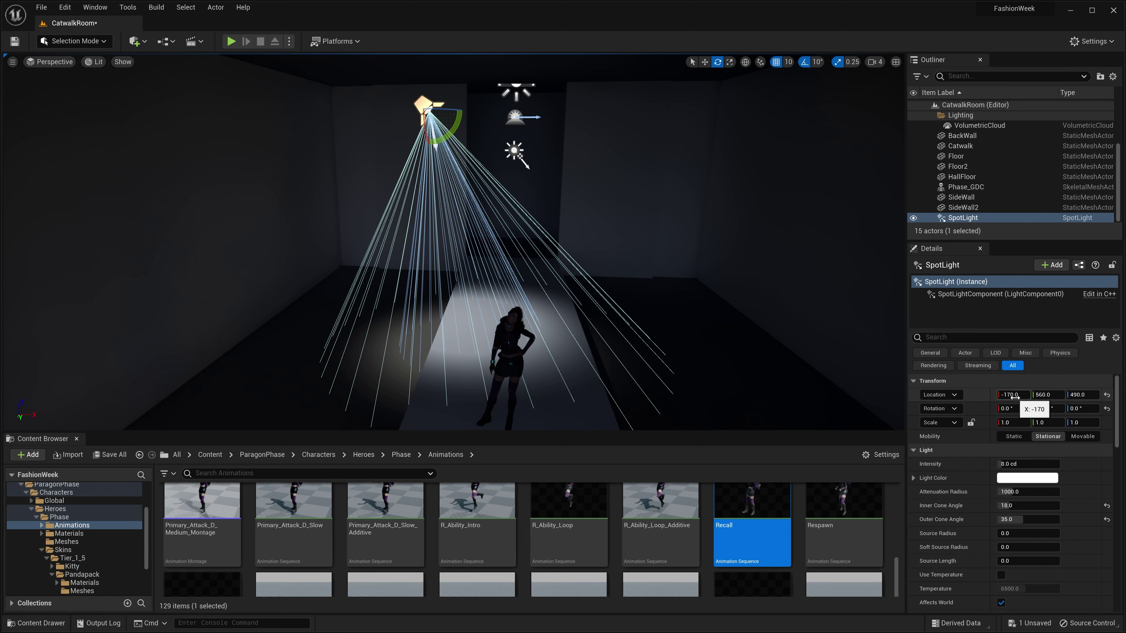
right_click_drag(548, 252, 515, 246)
key("w")
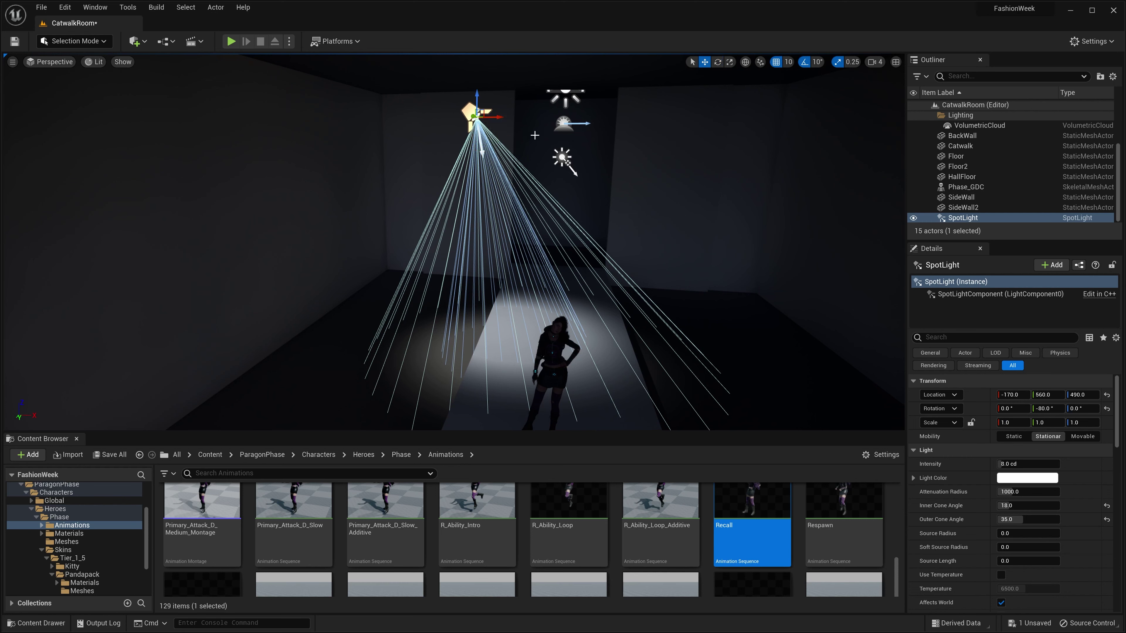
left_click_drag(492, 117, 693, 125, "alt")
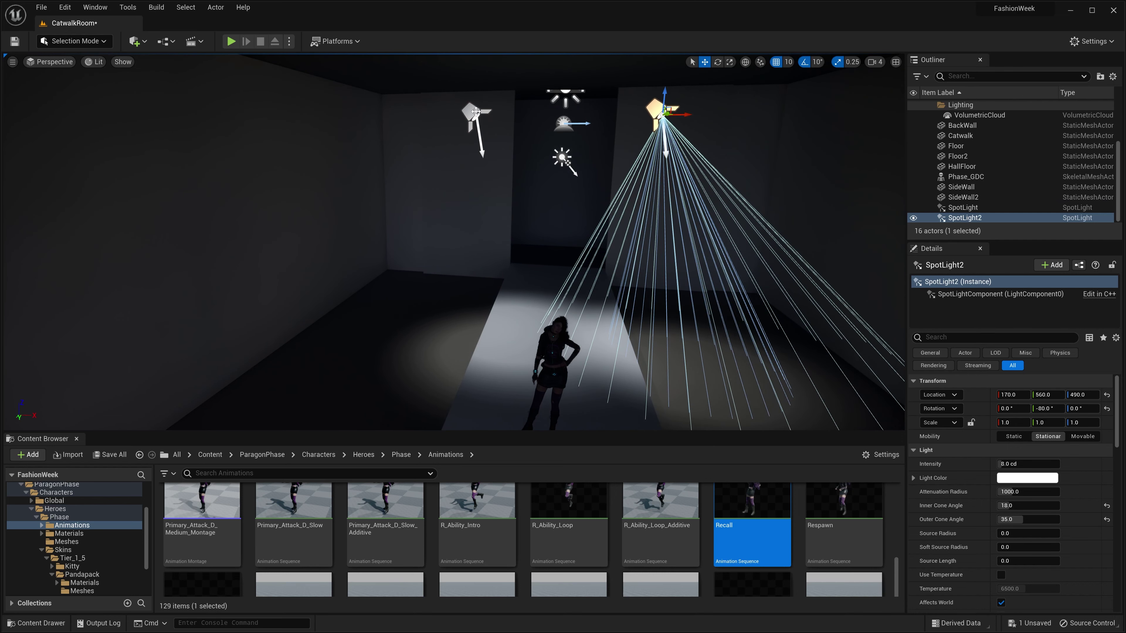
Try to mirror the duplicated spotlight's tilt by setting its Y rotation to 80 degrees
left_click(470, 116)
left_click(661, 112)
left_click(1047, 410)
type("80")
key("Return")
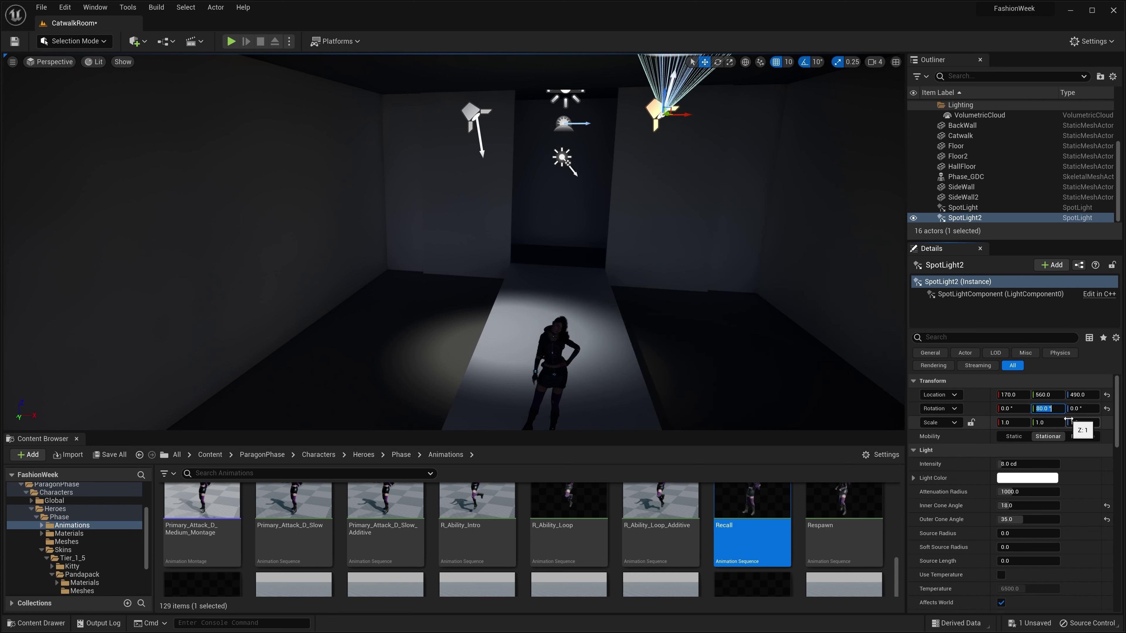
Rotate the duplicated spotlight to mirror the first one, aiming inward at X 180, Y -80 and Z 180 degrees
right_click_drag(736, 195, 723, 192)
key("e")
left_click_drag(698, 148, 747, 196)
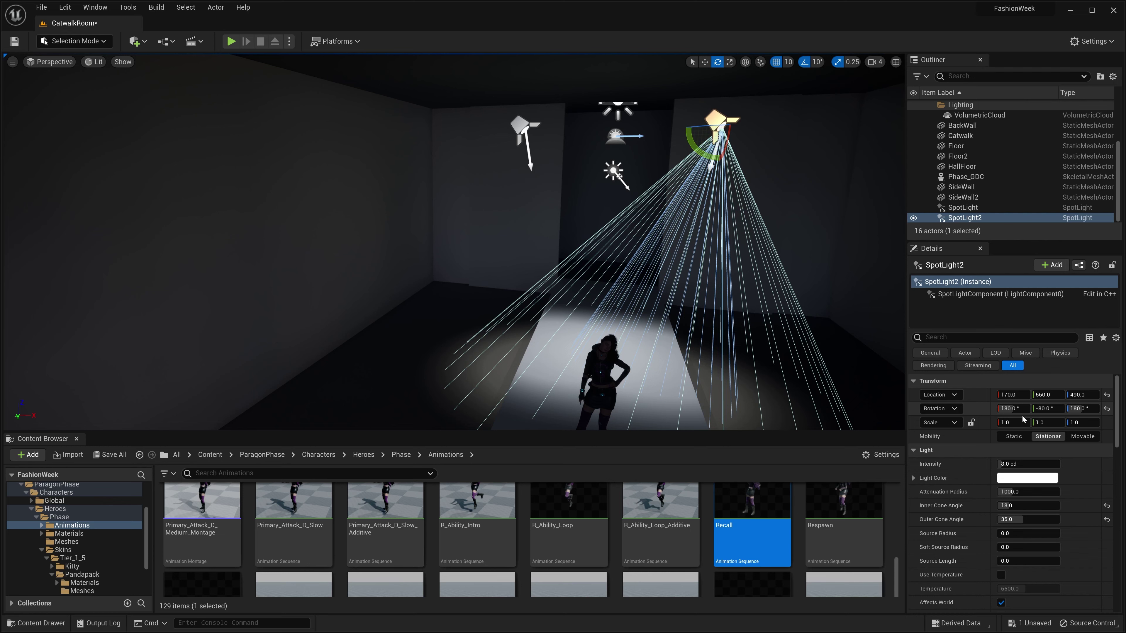
right_click_drag(705, 240, 760, 248)
key("a")
key("d")
key("s")
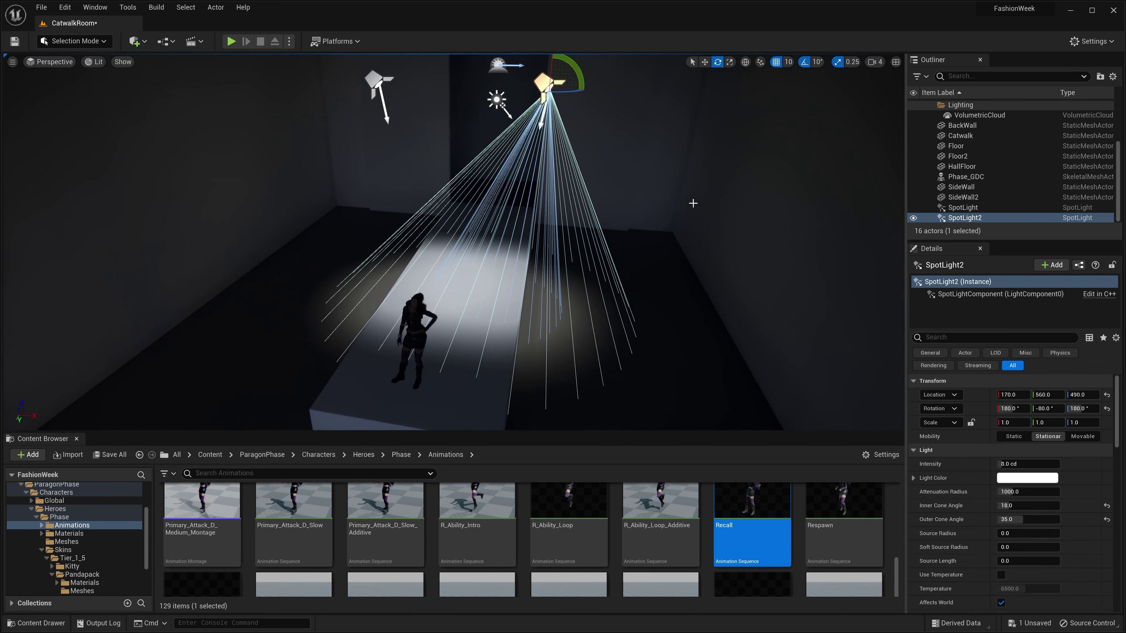
Select both spotlights over the catwalk together and set their intensity to 12 cd
key("Escape")
right_click_drag(452, 242, 465, 229)
key("a")
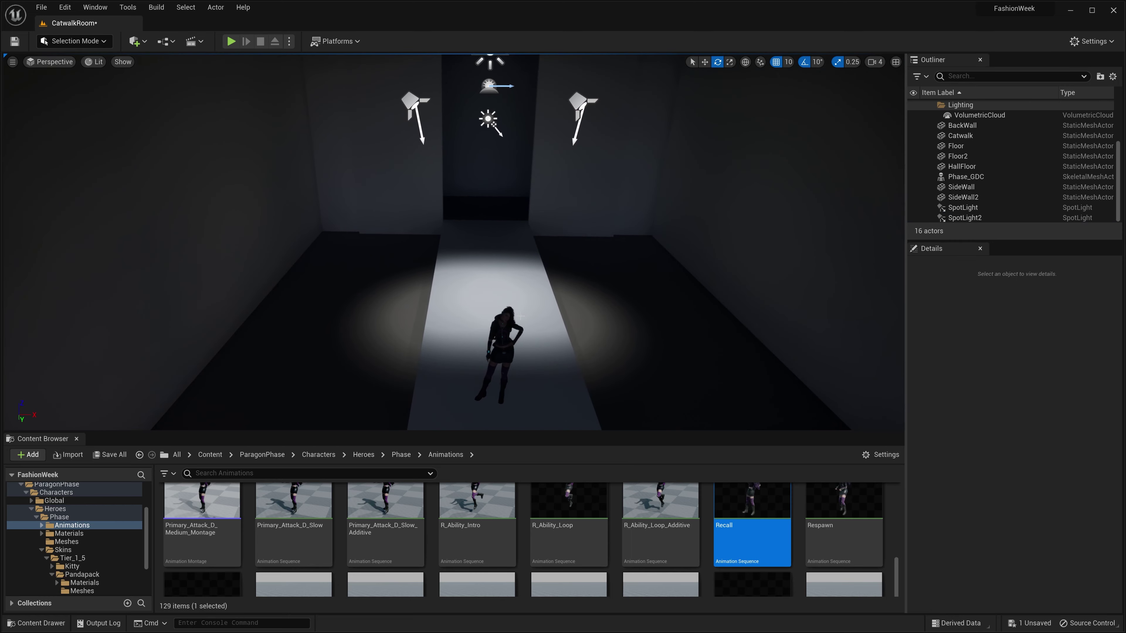
left_click(578, 104)
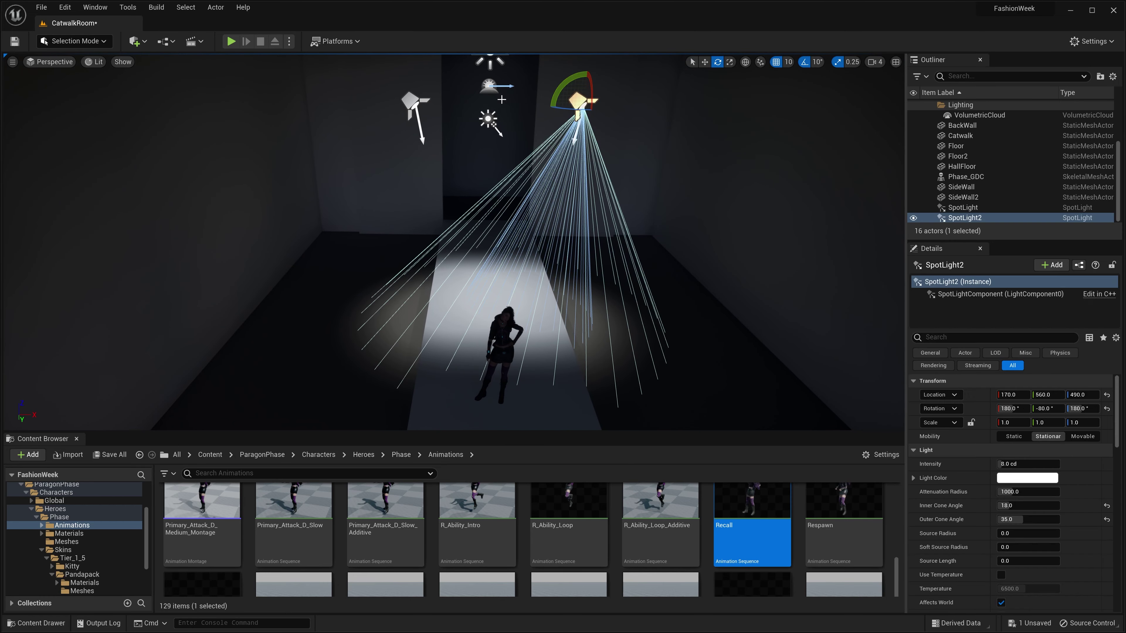
left_click(412, 101, "ctrl")
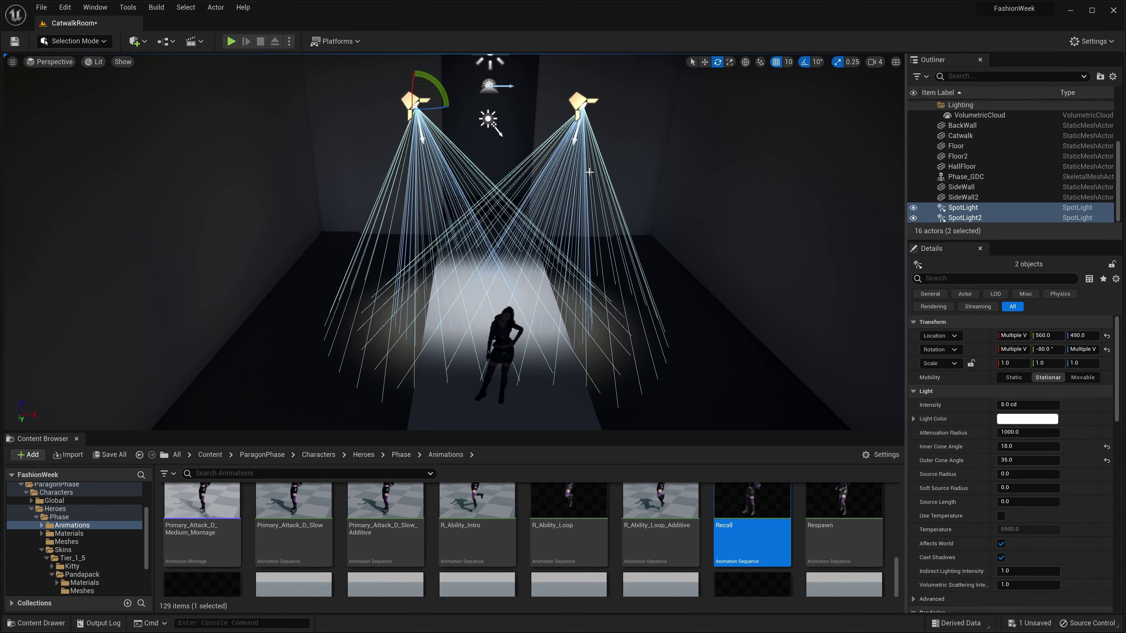
key("d")
mouse_move(452, 241)
right_mouse_down()
mouse_move(373, 244)
mouse_move(475, 245)
mouse_move(457, 244)
right_mouse_up()
key("w")
key("a")
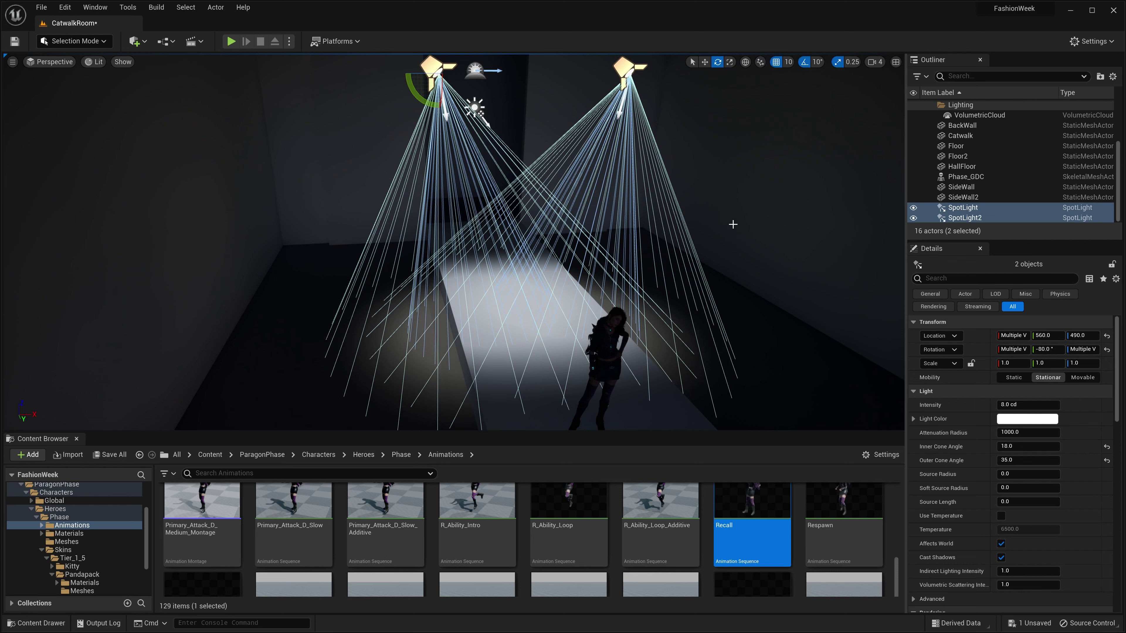
left_click(1019, 404)
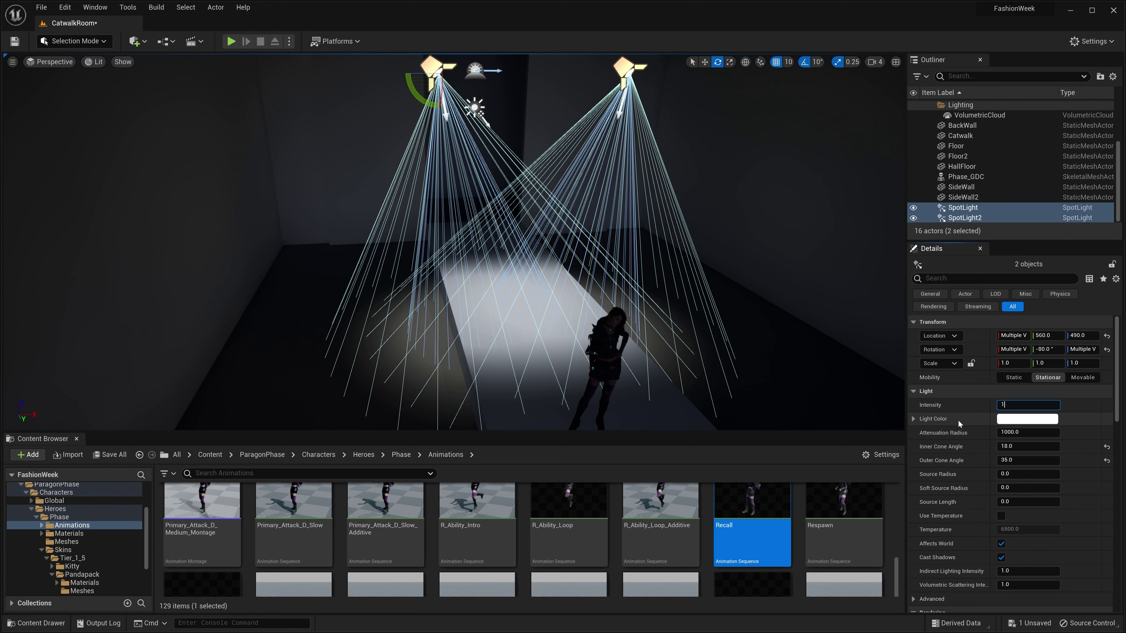
type("12")
key("Return")
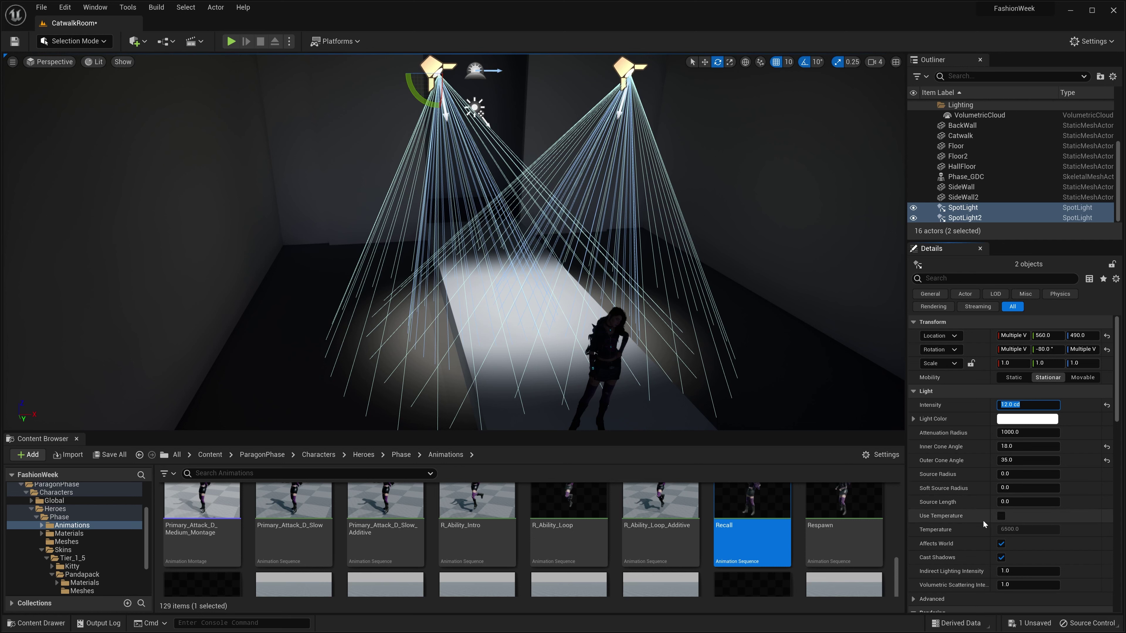
Enable a color temperature of 5600 on both spotlights and raise their intensity to 16 cd
left_click(1000, 515)
left_click(1019, 529)
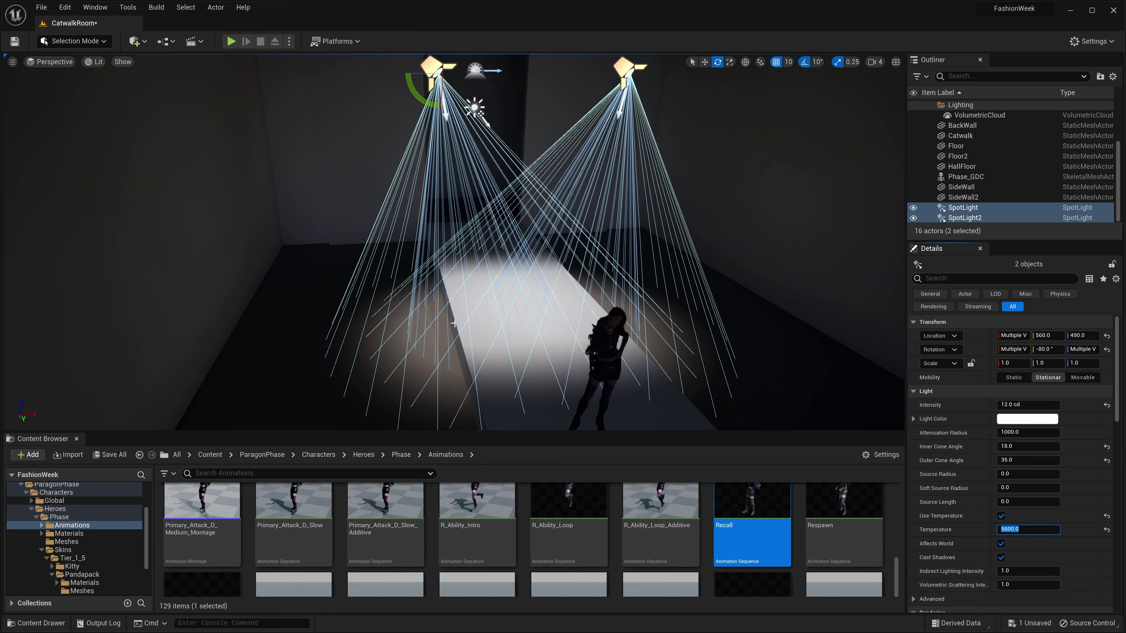
right_click_drag(677, 191, 738, 210)
left_click(1028, 404)
type("16")
key("Return")
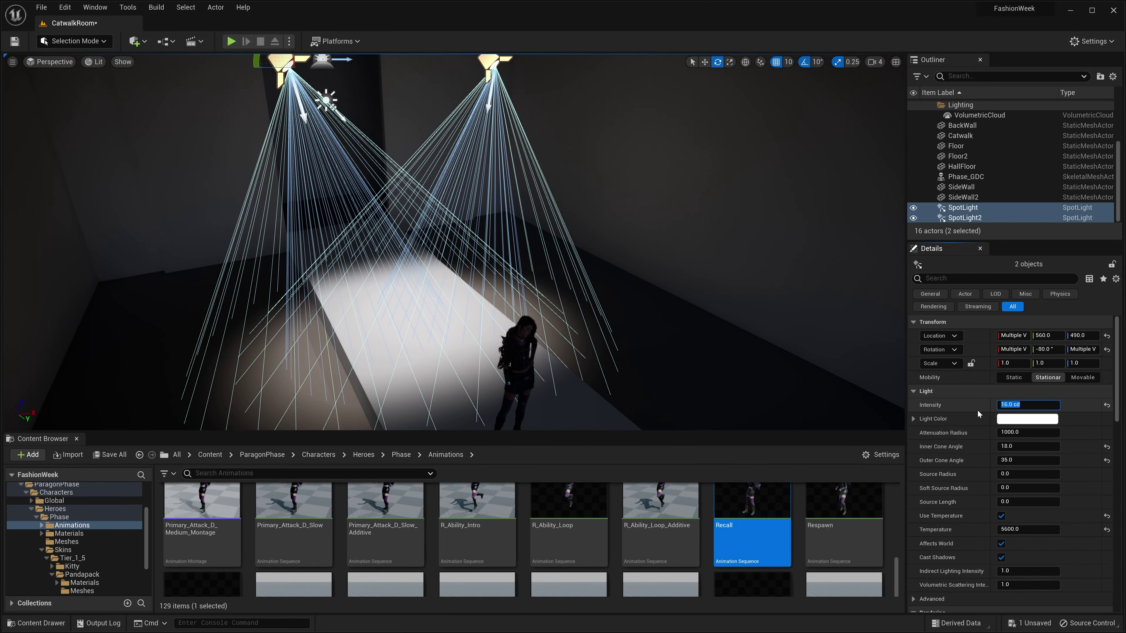
Duplicate the spotlight pair toward the back of the catwalk at Y 180
right_click_drag(576, 227, 592, 205)
key("w")
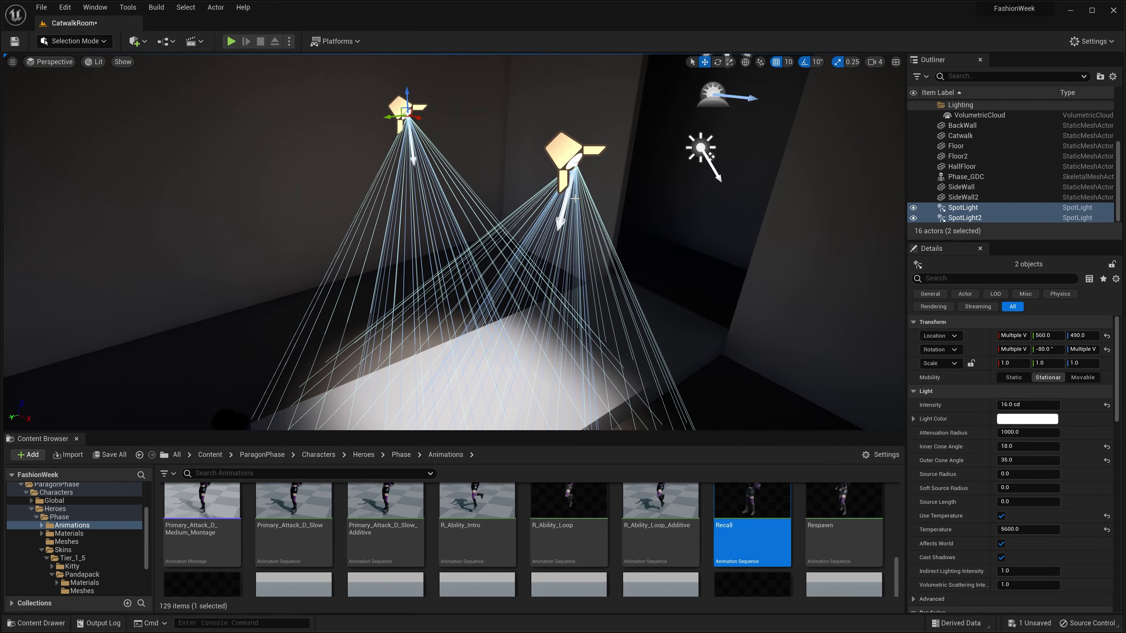
left_click_drag(389, 118, 682, 78, "alt")
left_click_drag(748, 126, 752, 125)
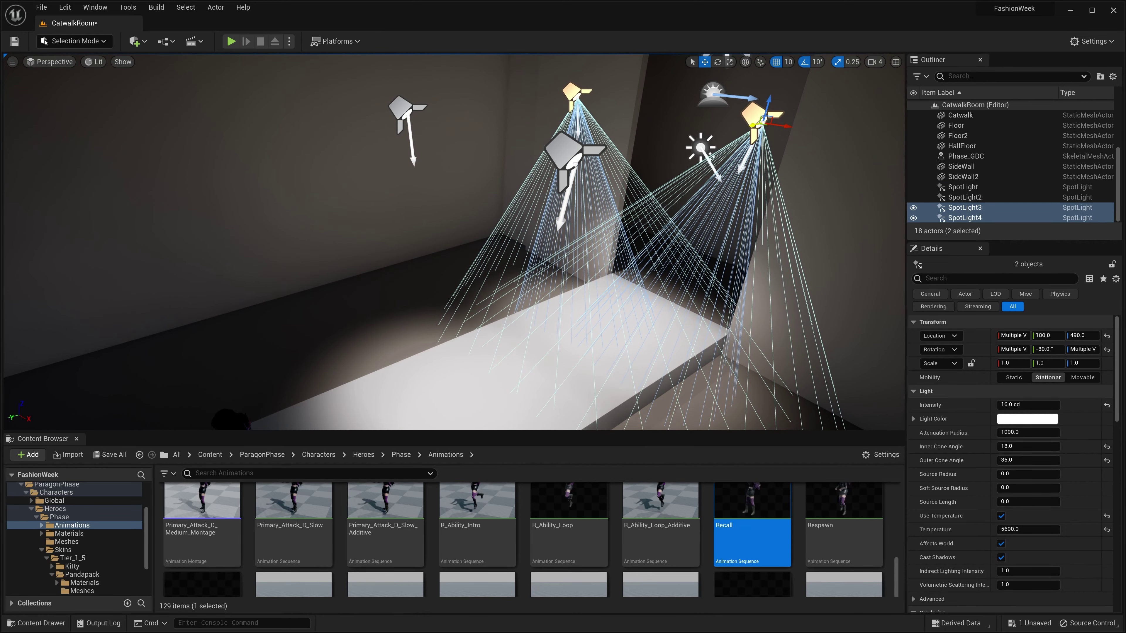
mouse_move(709, 177)
right_mouse_down()
mouse_move(780, 177)
mouse_move(713, 181)
right_mouse_up()
Duplicate the spotlight pair again to the front end of the catwalk at Y 1000
right_click_drag(505, 106, 416, 107)
key("w")
left_click_drag(593, 118, 66, 146, "alt")
right_click_drag(384, 202, 726, 192)
key("a")
key("s")
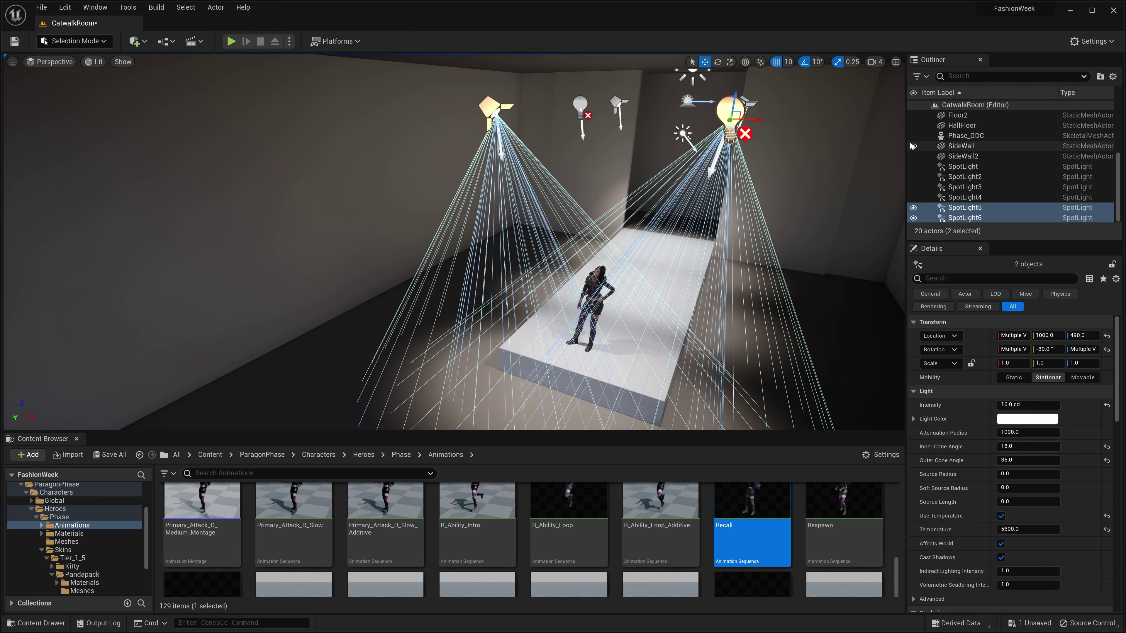
Select all six spotlights and change their mobility to Movable
left_click(963, 167)
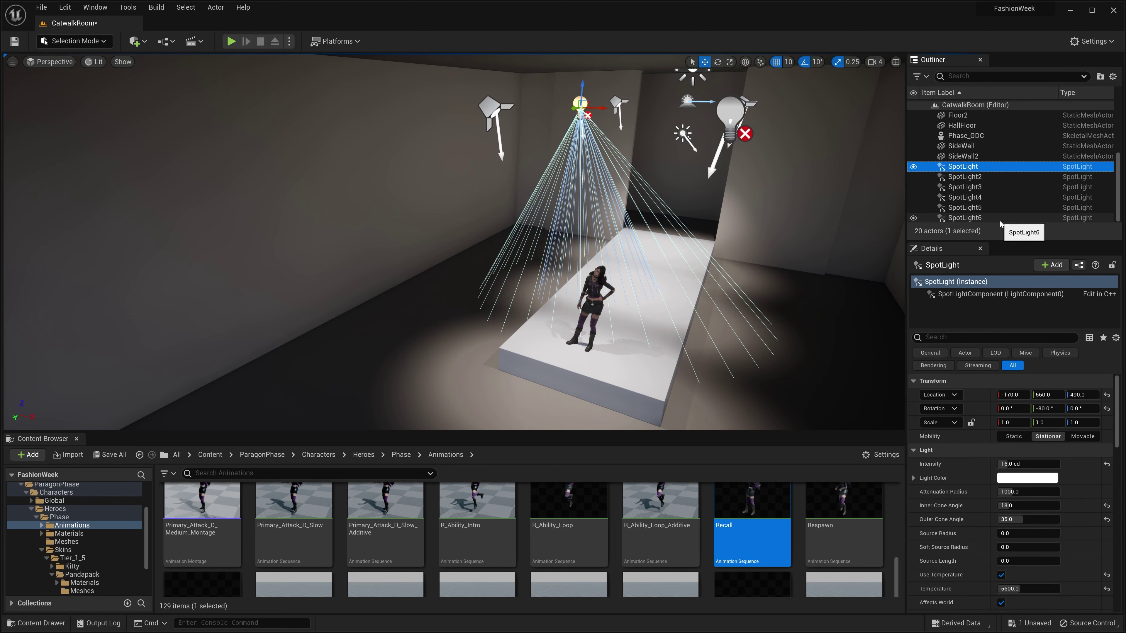
left_click(999, 220, "shift")
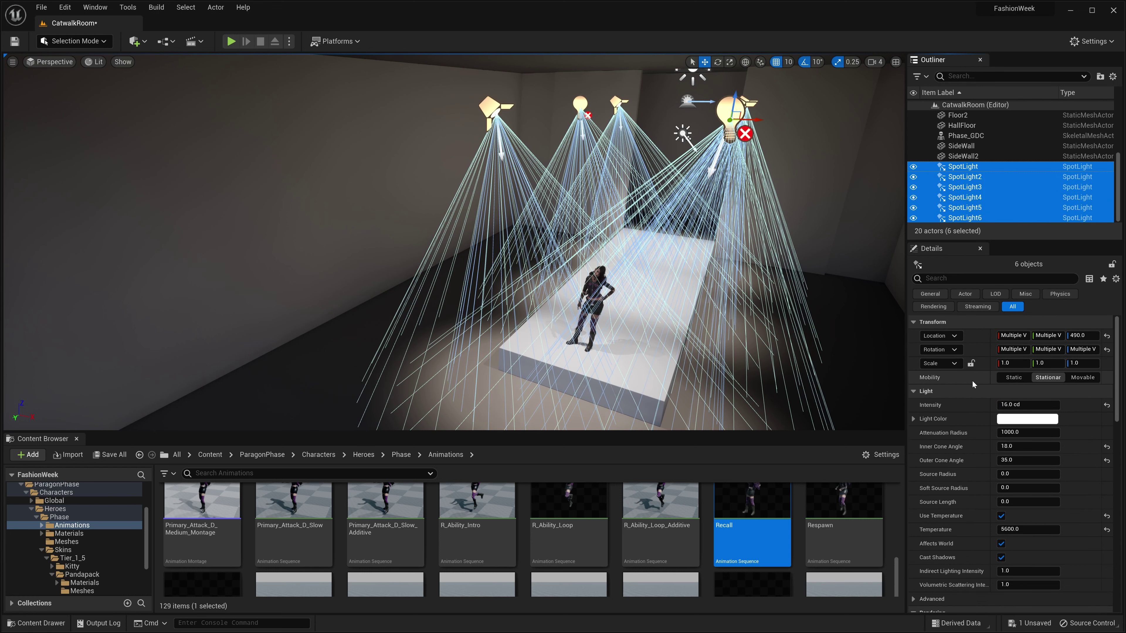
left_click(1084, 379)
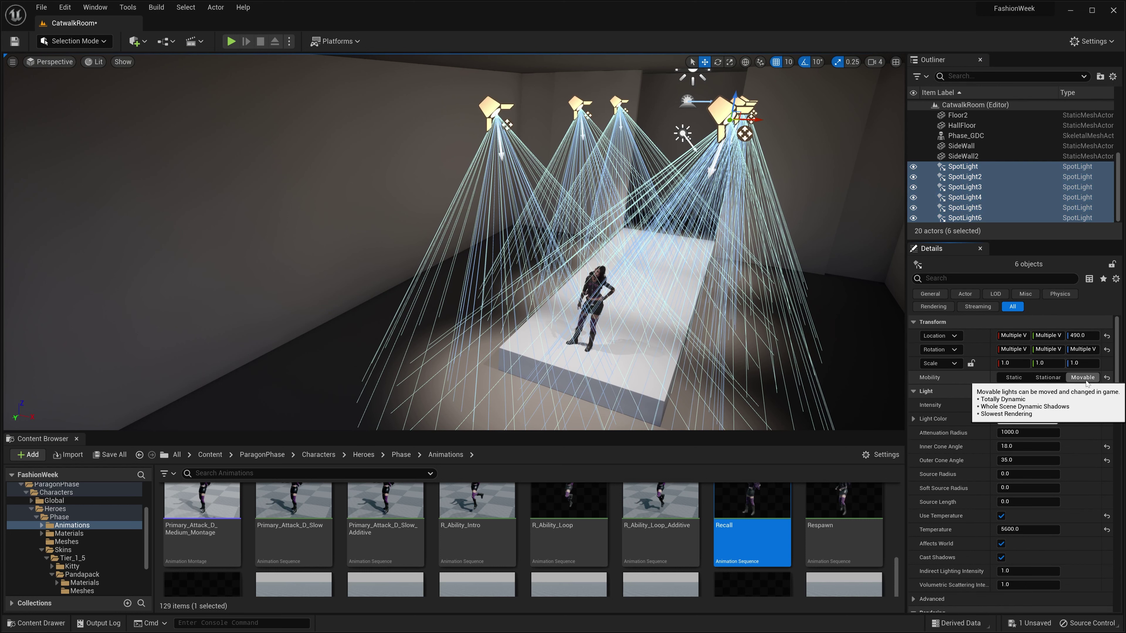
Narrow the outer cone angle of all six spotlights to 25 degrees, trying 30 degrees first
mouse_move(668, 218)
right_mouse_down()
mouse_move(682, 193)
mouse_move(667, 210)
right_mouse_up()
key("g")
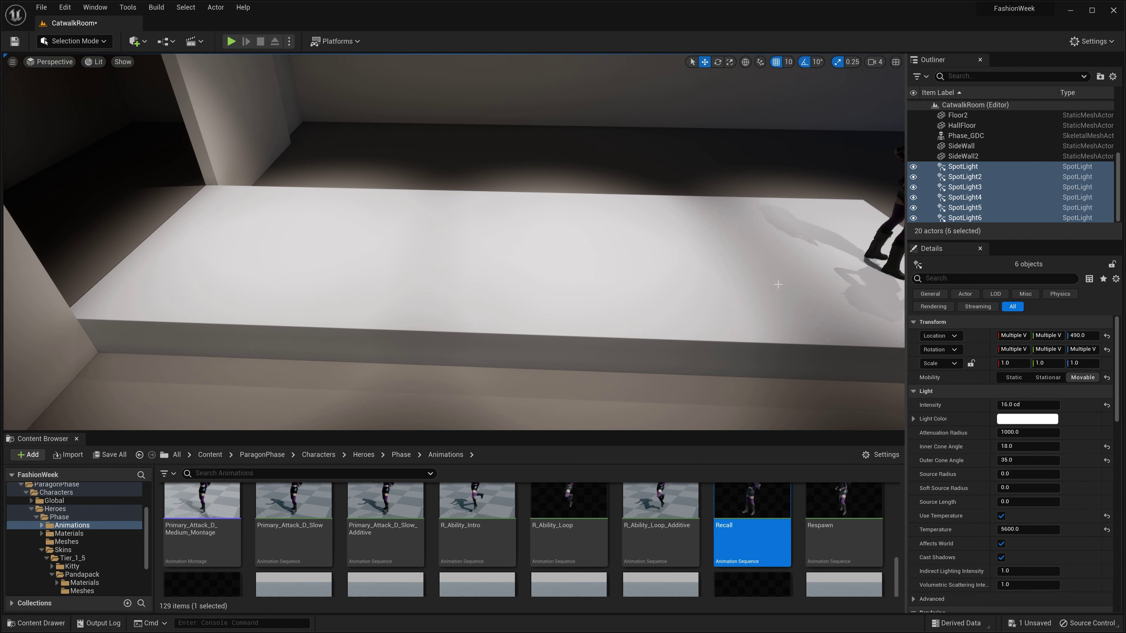
right_click_drag(725, 239, 761, 253)
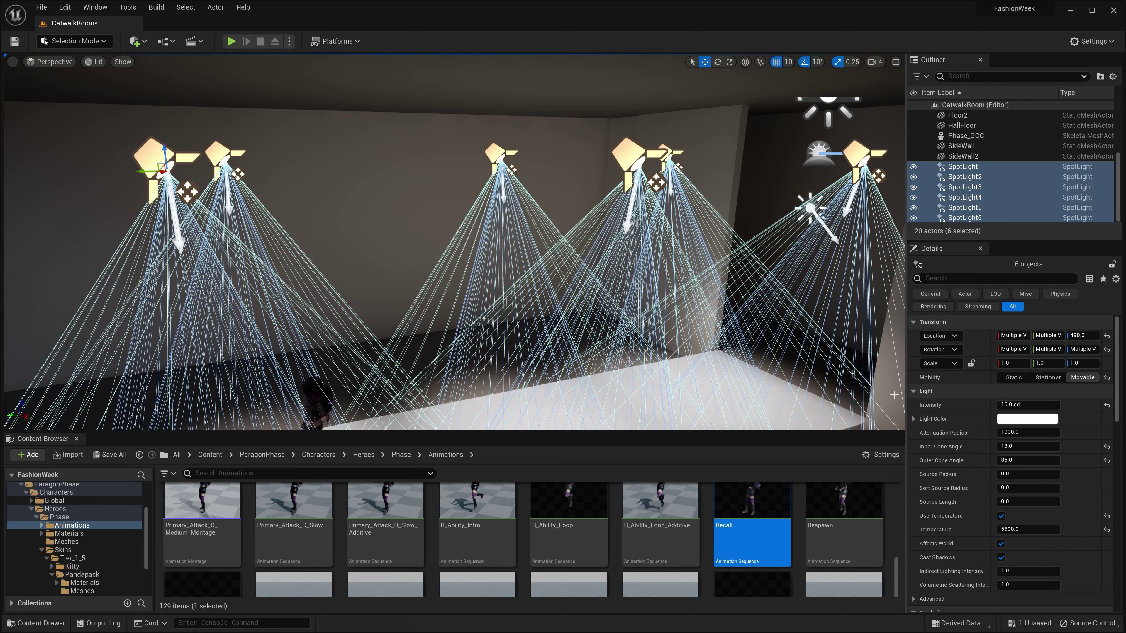
mouse_move(720, 277)
right_mouse_down()
mouse_move(713, 316)
mouse_move(715, 299)
right_mouse_up()
left_click(1005, 460)
type("30")
key("Return")
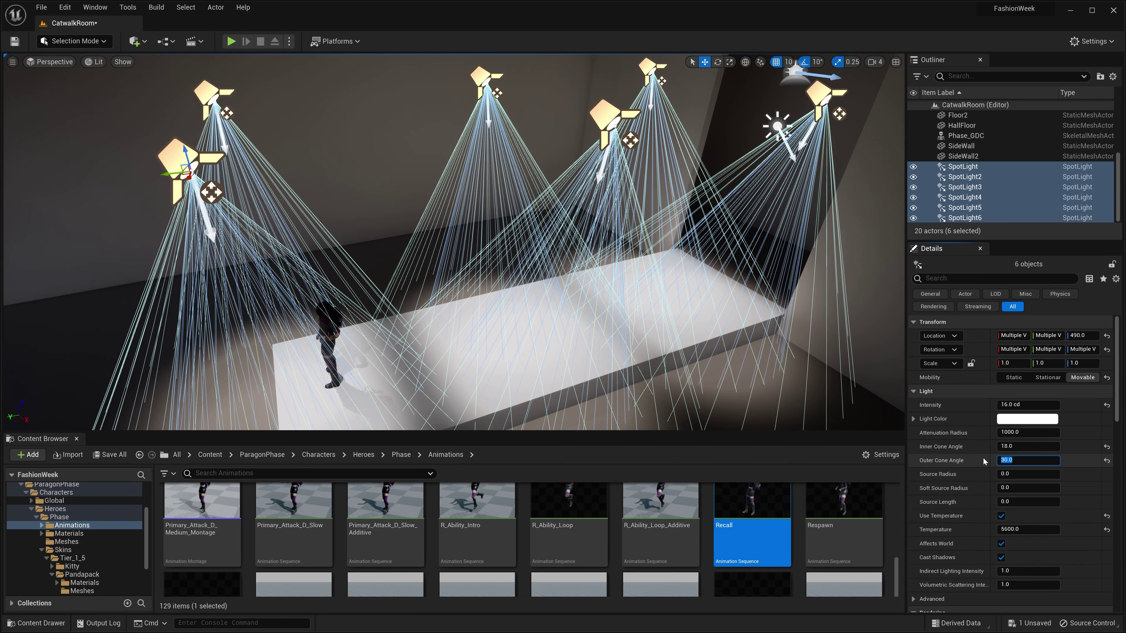
type("25")
key("Return")
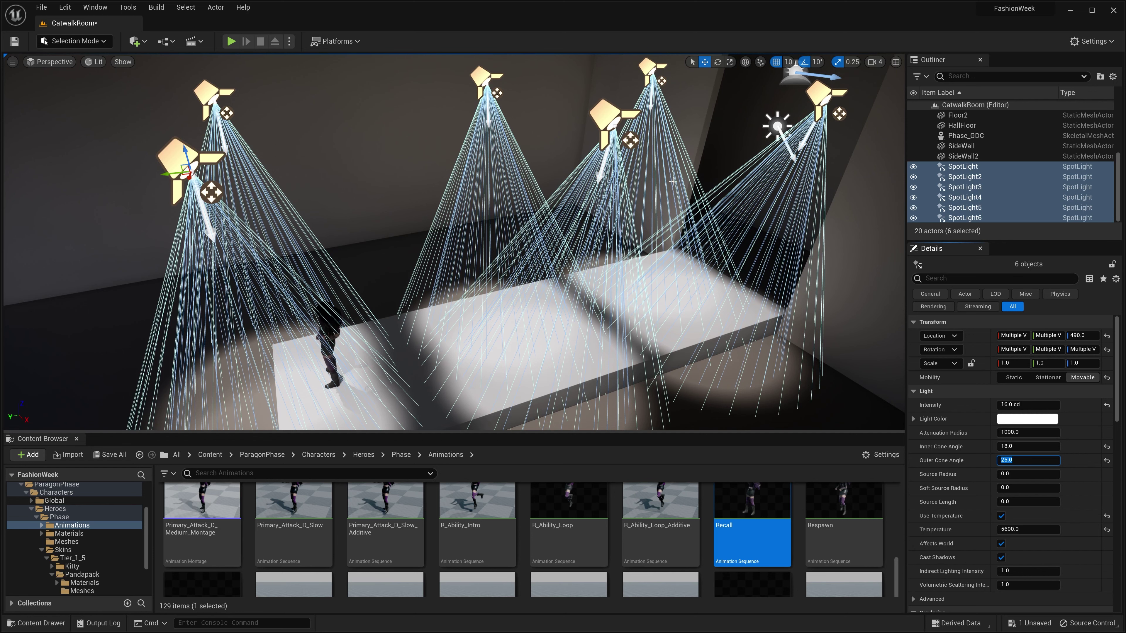
Duplicate spotlight pairs into the gaps between the existing pairs, at Y 370 and Y 760
left_click(606, 119)
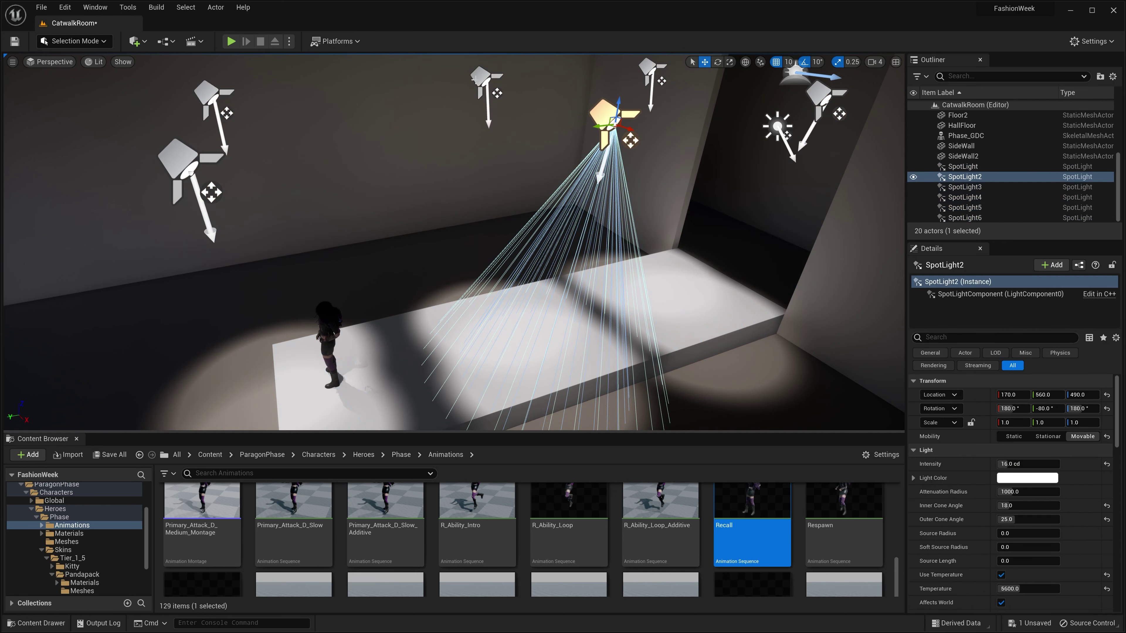
left_click(482, 76, "ctrl")
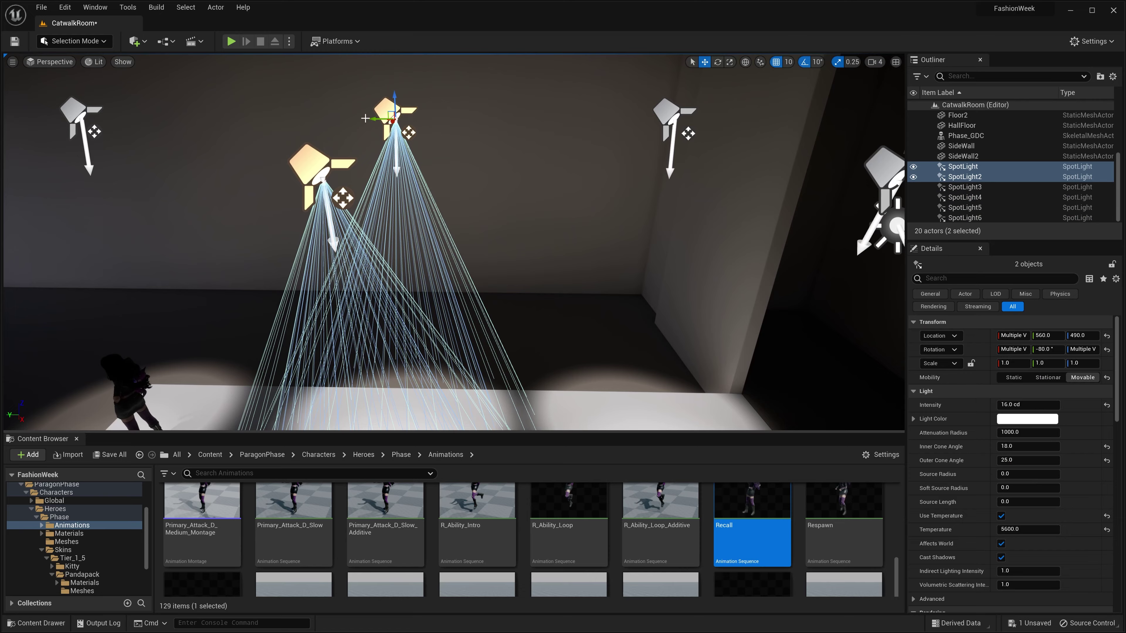
left_click_drag(377, 119, 547, 112, "alt")
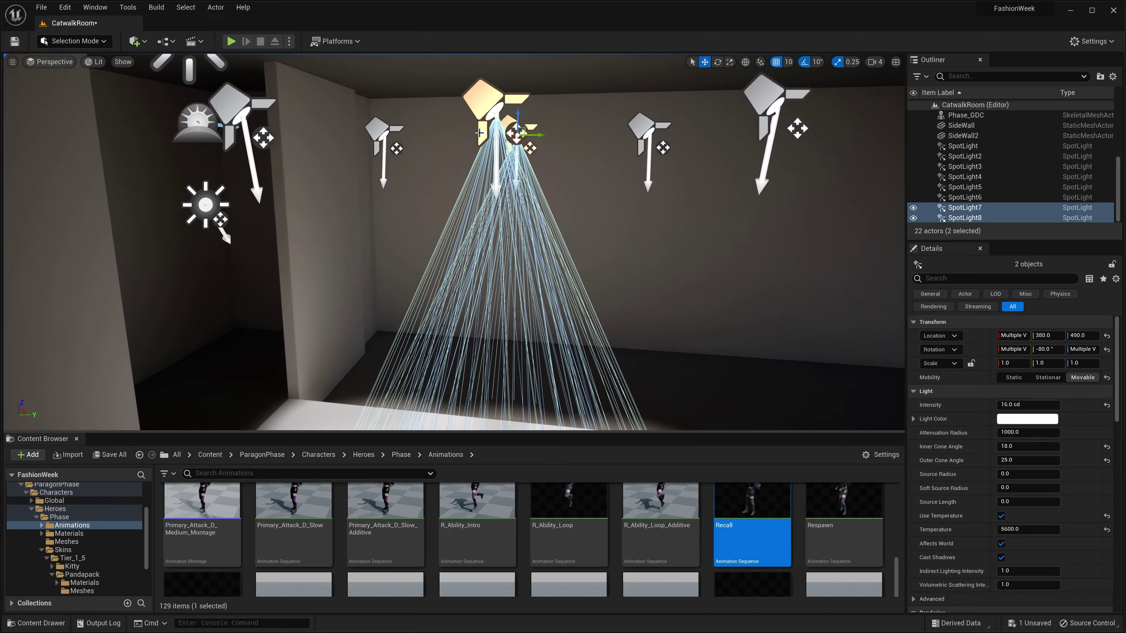
left_click_drag(537, 135, 533, 135)
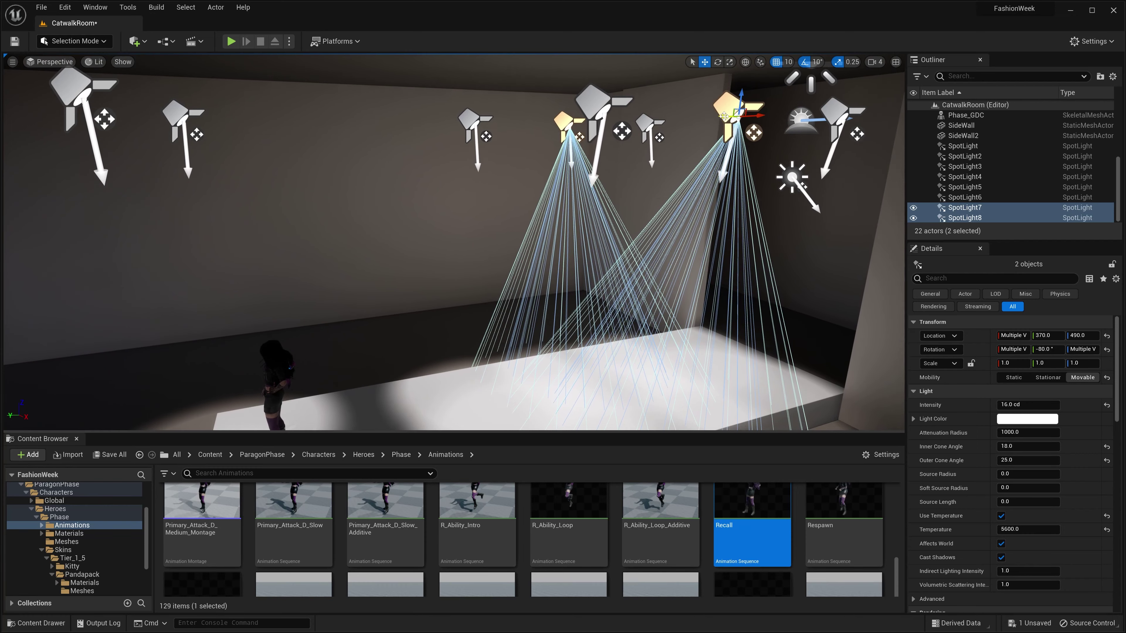
left_click_drag(727, 115, 391, 146, "alt")
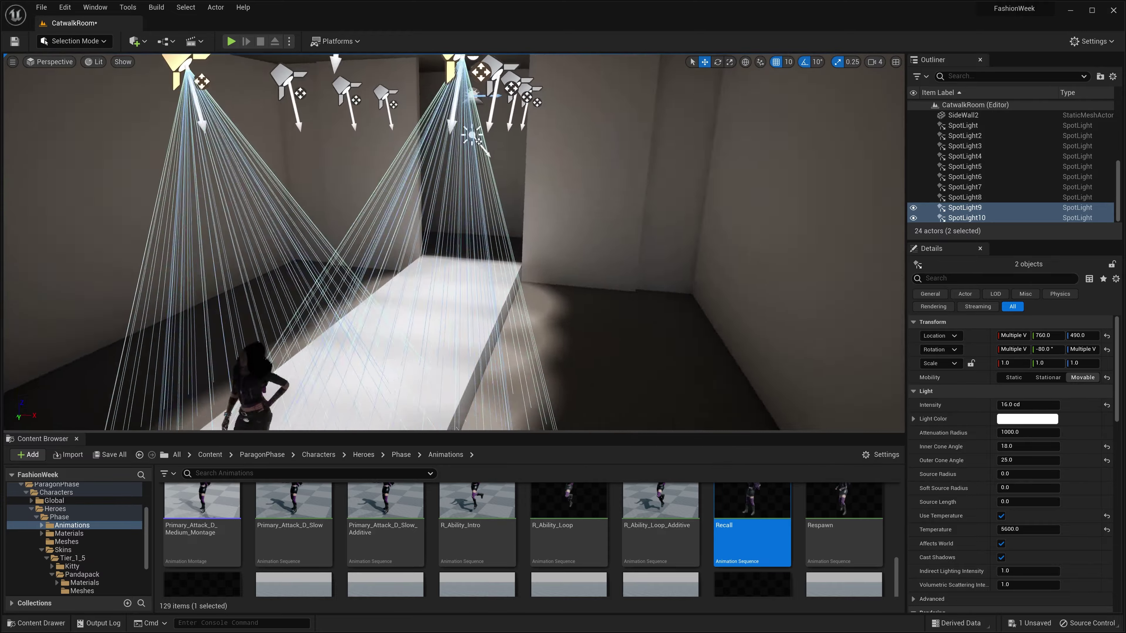
right_click_drag(459, 285, 525, 288)
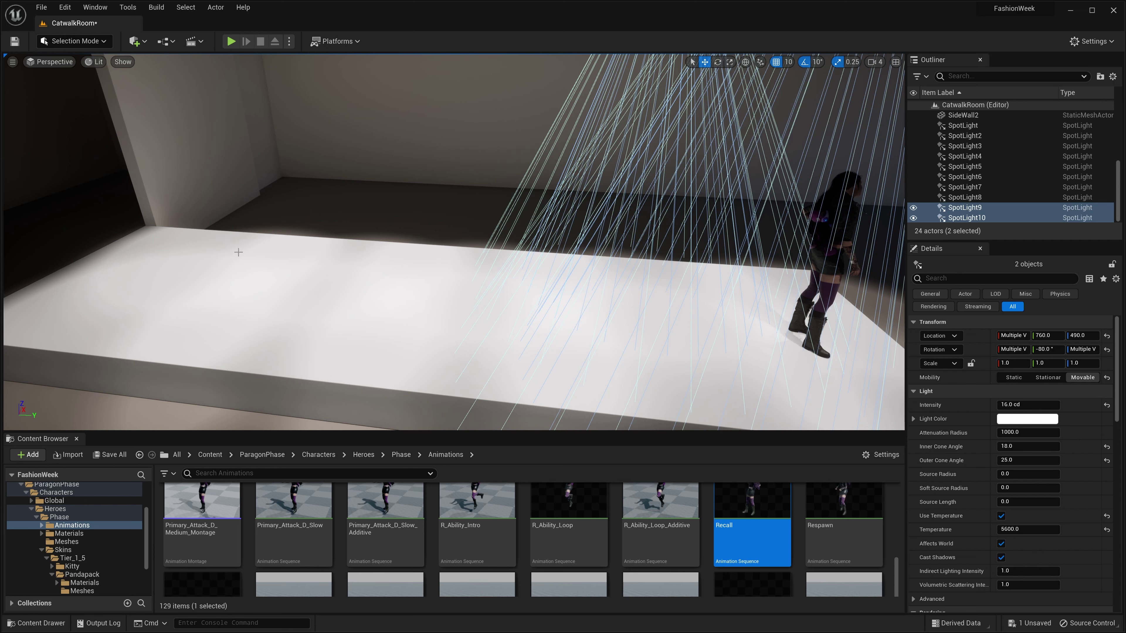
Select all ten spotlights and widen their outer cone angle to 30 degrees
scroll(981, 167, "up", 1)
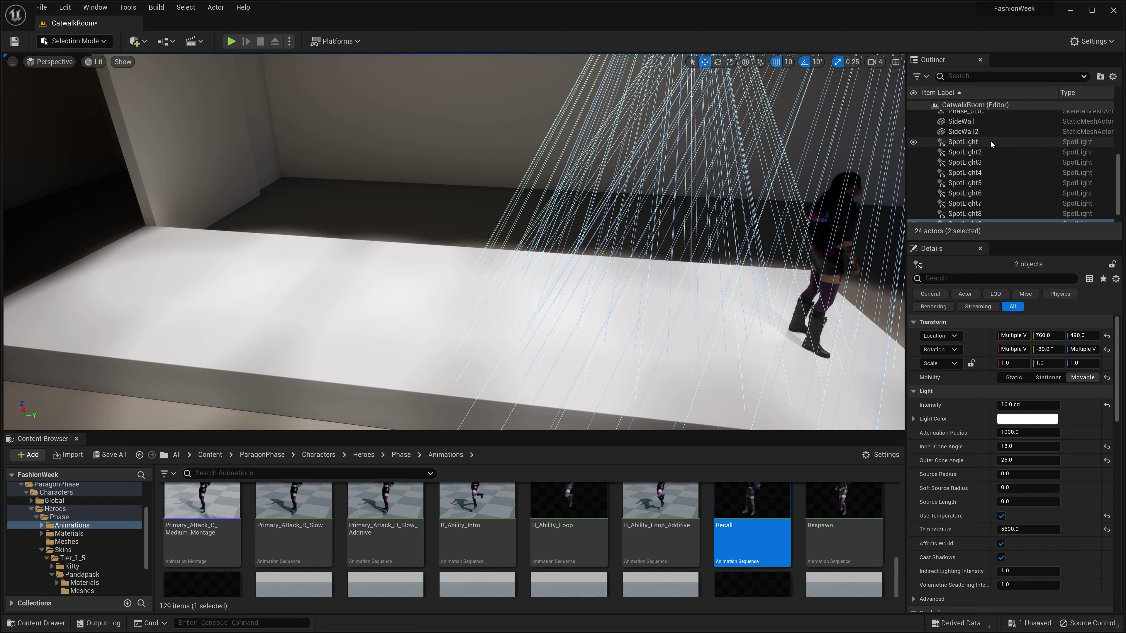
left_click(991, 141)
scroll(994, 151, "down", 1)
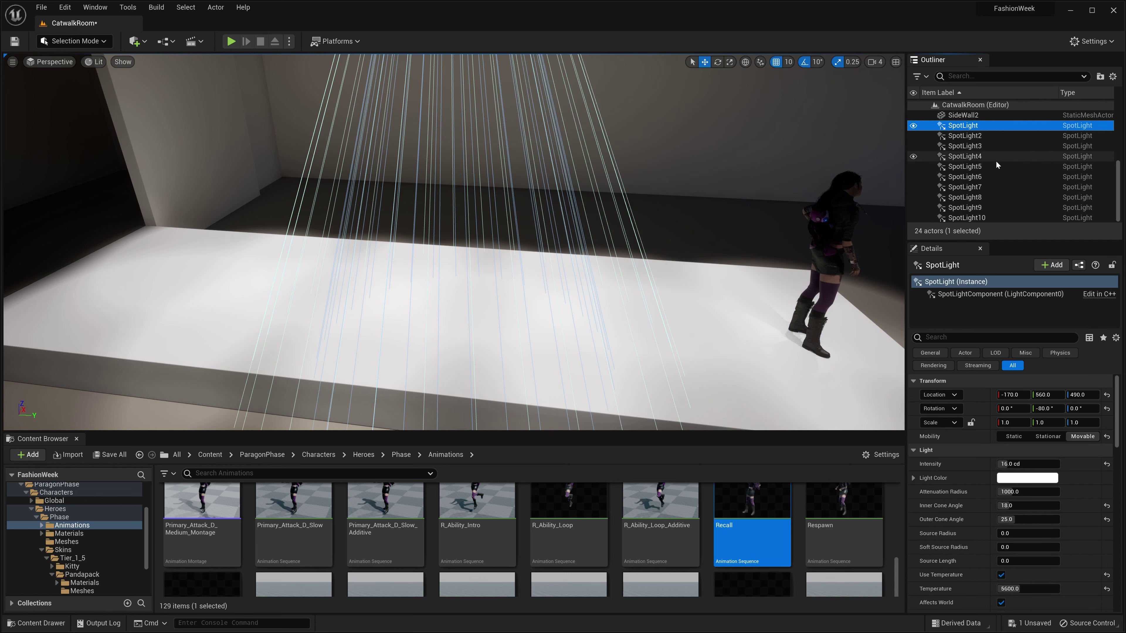
left_click(991, 220, "shift")
right_click_drag(621, 231, 496, 267)
left_click_drag(496, 266, 310, 260, "alt")
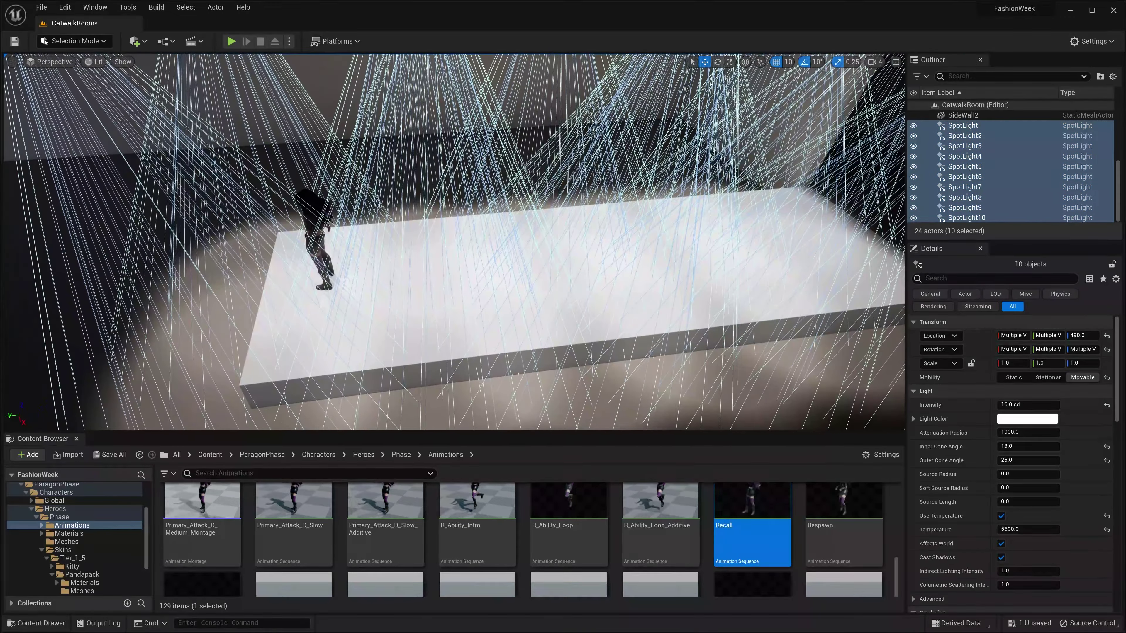
left_click(1019, 460)
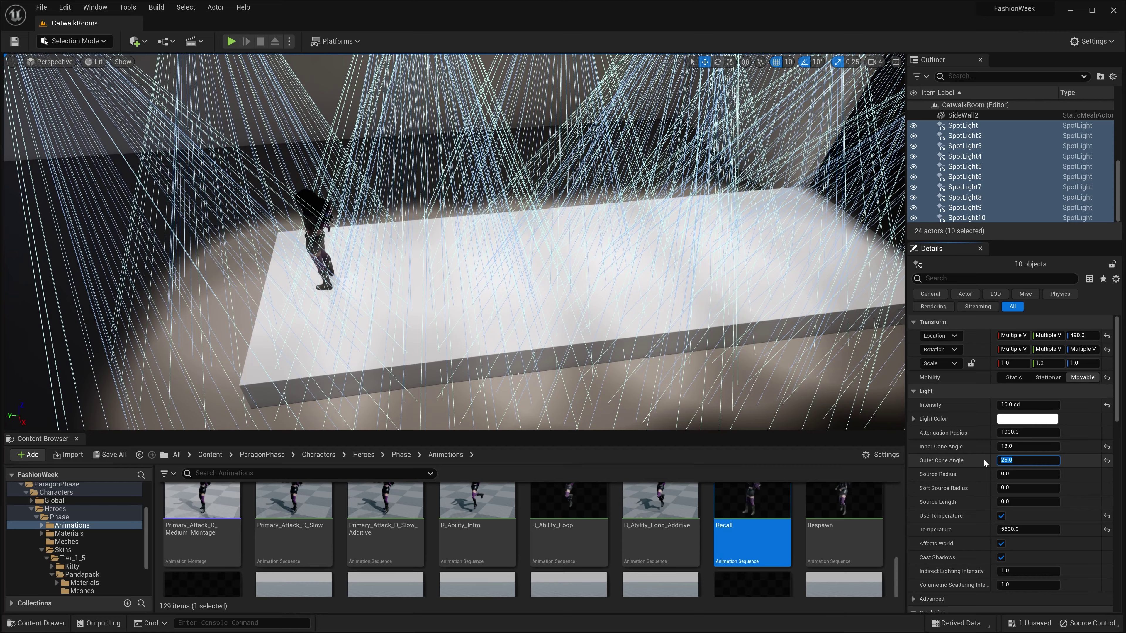
type("30")
key("Return")
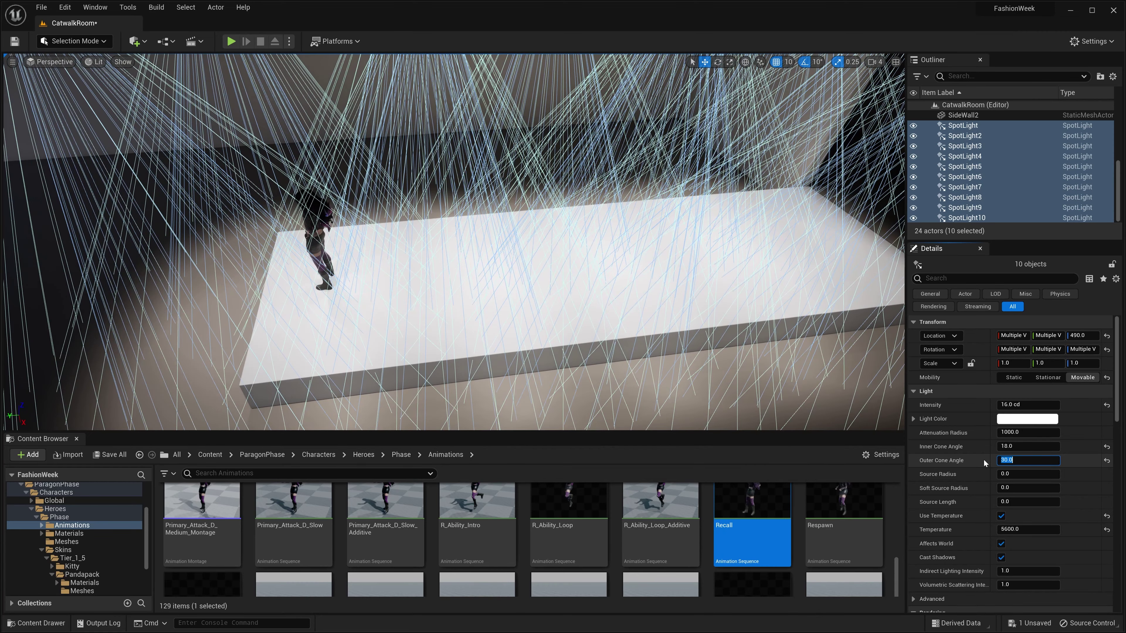
Examine the lighting on the catwalk and character from several angles with the editor icons hidden
left_click_drag(709, 252, 701, 279, "alt")
key("g")
right_click_drag(576, 270, 523, 263)
left_click_drag(781, 189, 655, 189, "alt")
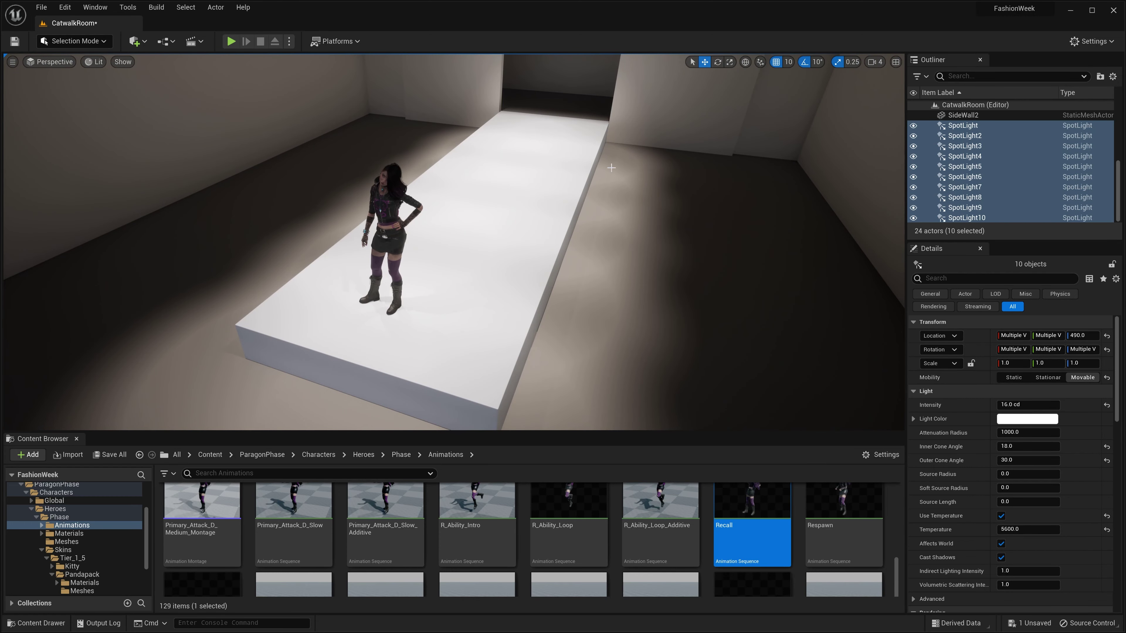
right_click_drag(577, 305, 630, 254)
right_click_drag(528, 239, 557, 251)
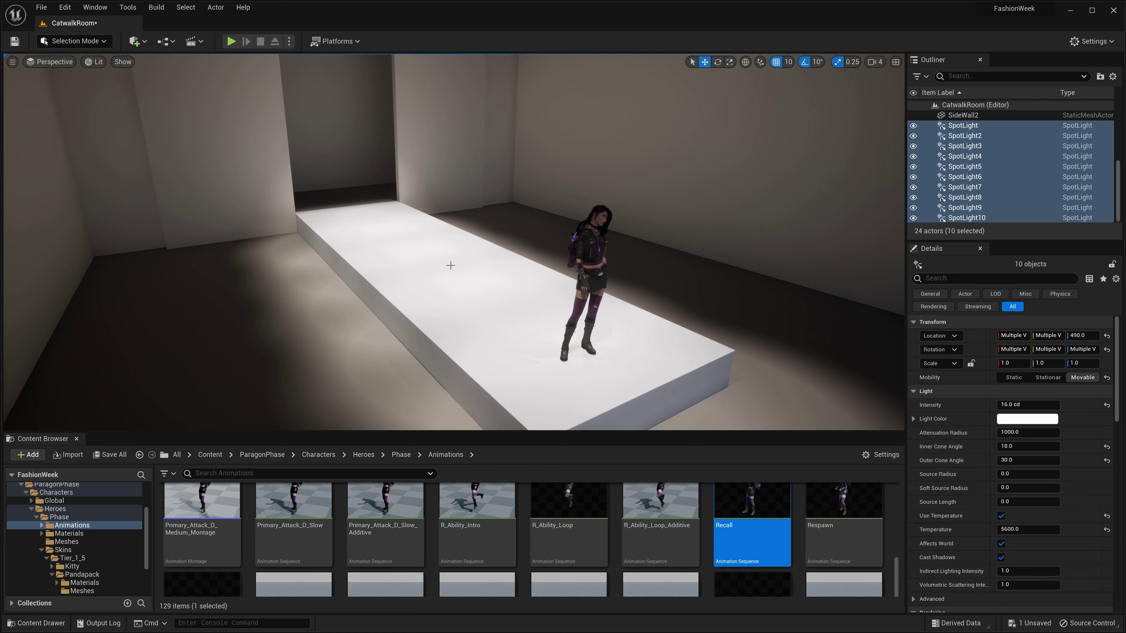
mouse_move(512, 324)
right_mouse_down()
mouse_move(555, 331)
mouse_move(533, 323)
right_mouse_up()
right_click_drag(628, 258, 616, 266)
Show the editor icons again, shift the frontmost spotlight pair along the catwalk's length, and clear the selection
key("g")
mouse_move(455, 69)
right_mouse_down()
mouse_move(439, 75)
mouse_move(442, 85)
mouse_move(456, 70)
right_mouse_up()
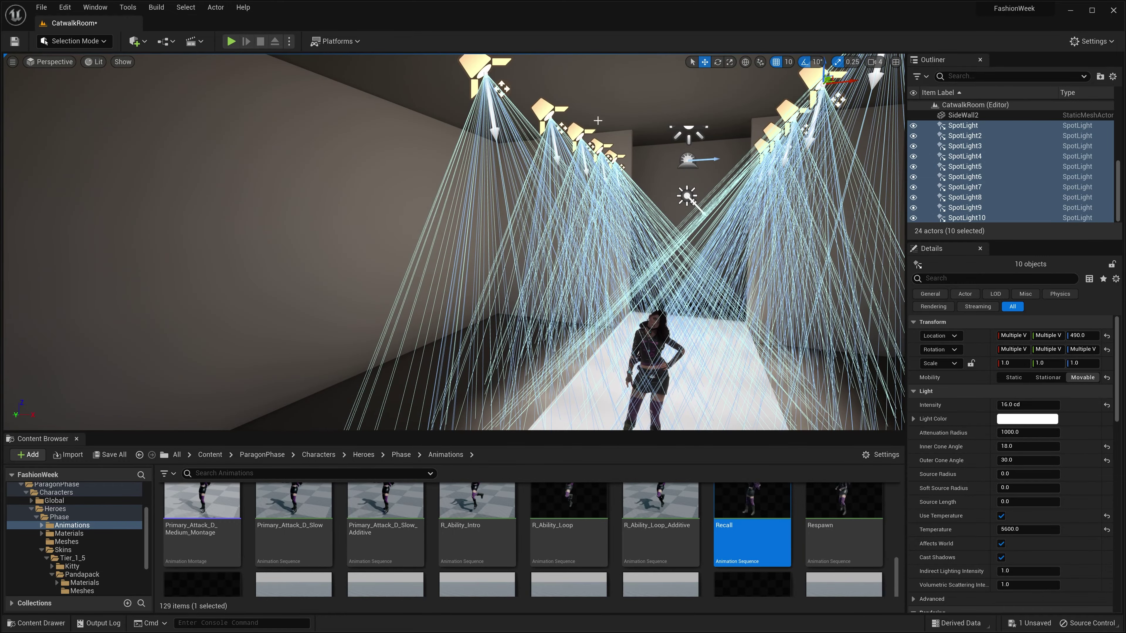
right_click_drag(661, 161, 631, 180)
left_click(756, 137)
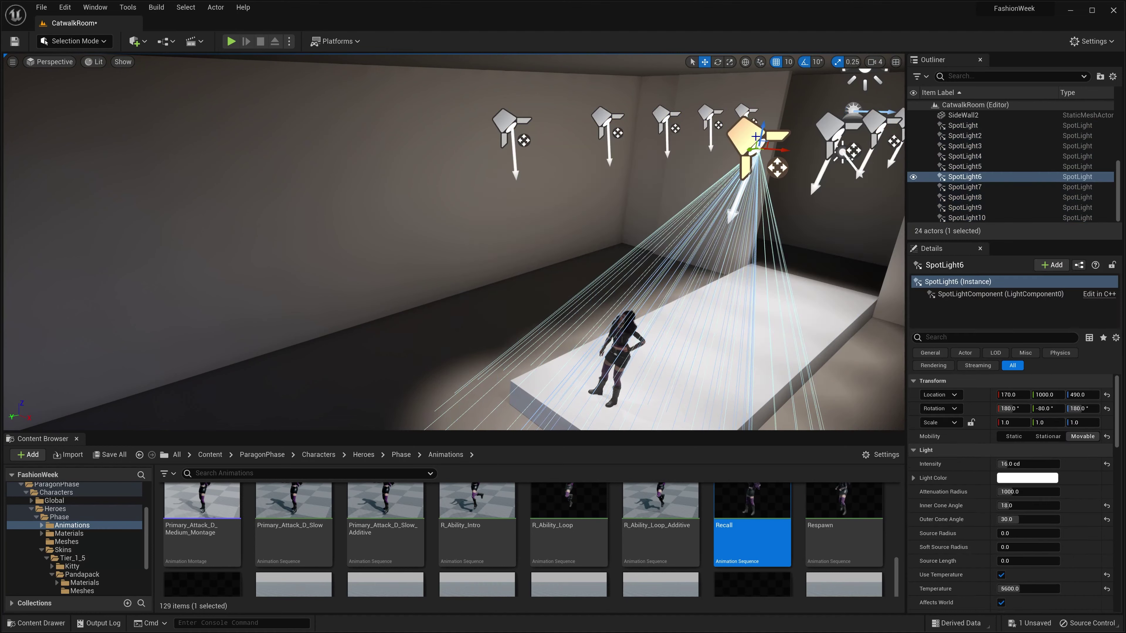
left_click(507, 124, "ctrl")
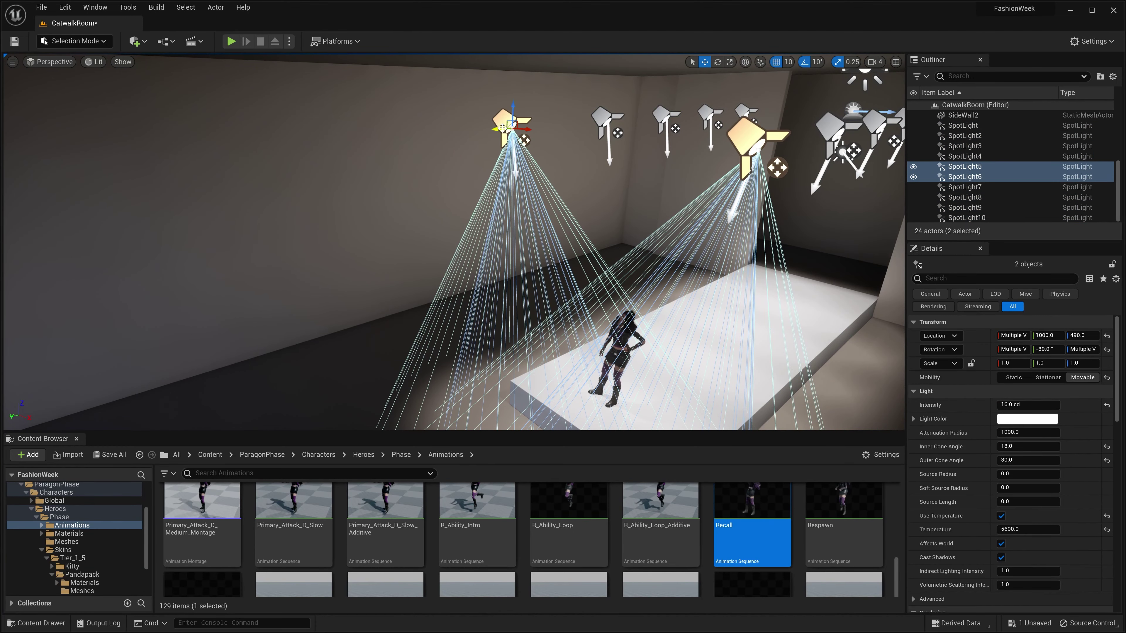
left_click_drag(510, 127, 535, 121)
key("Escape")
right_click_drag(660, 193, 687, 191)
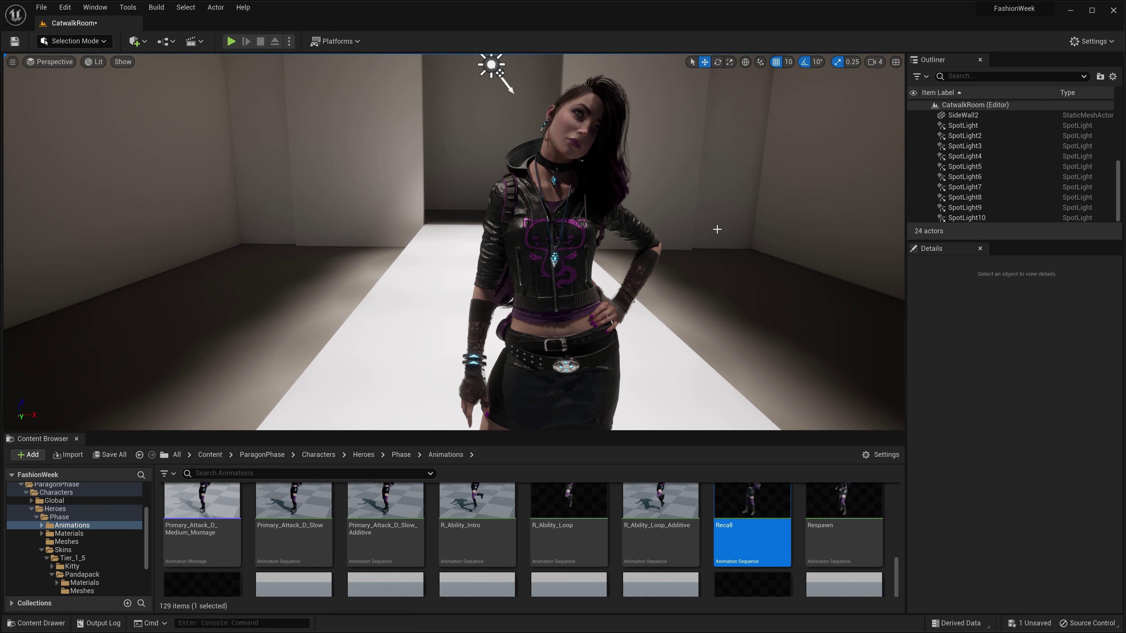
Duplicate the frontmost spotlight of the X -170 row onto the catwalk's centreline at X 0
key("s")
right_click_drag(314, 261, 364, 280)
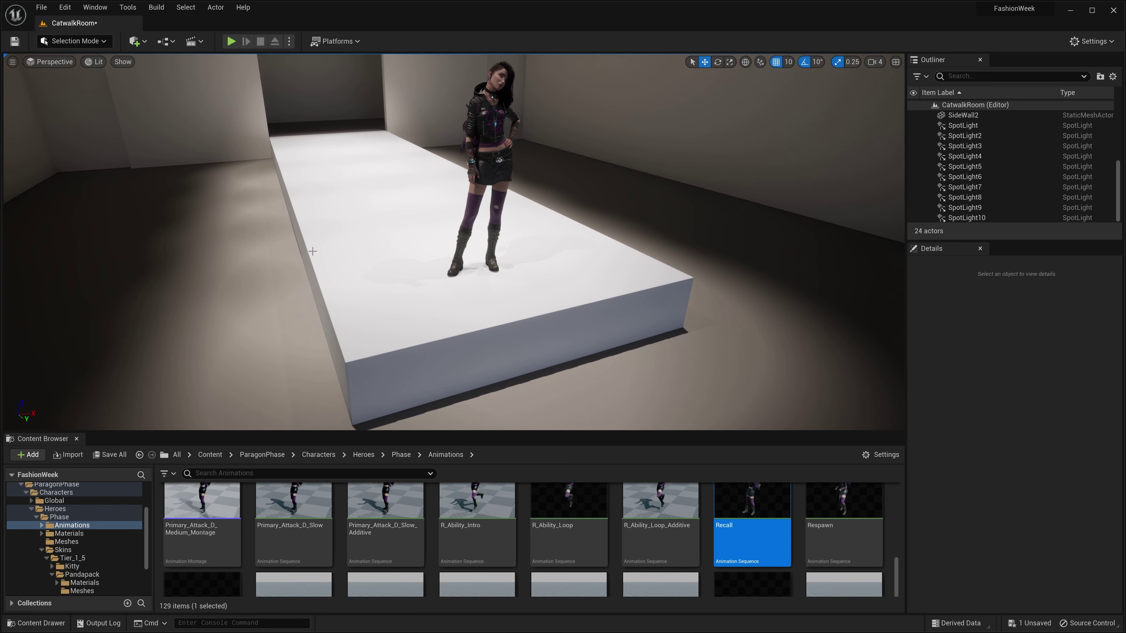
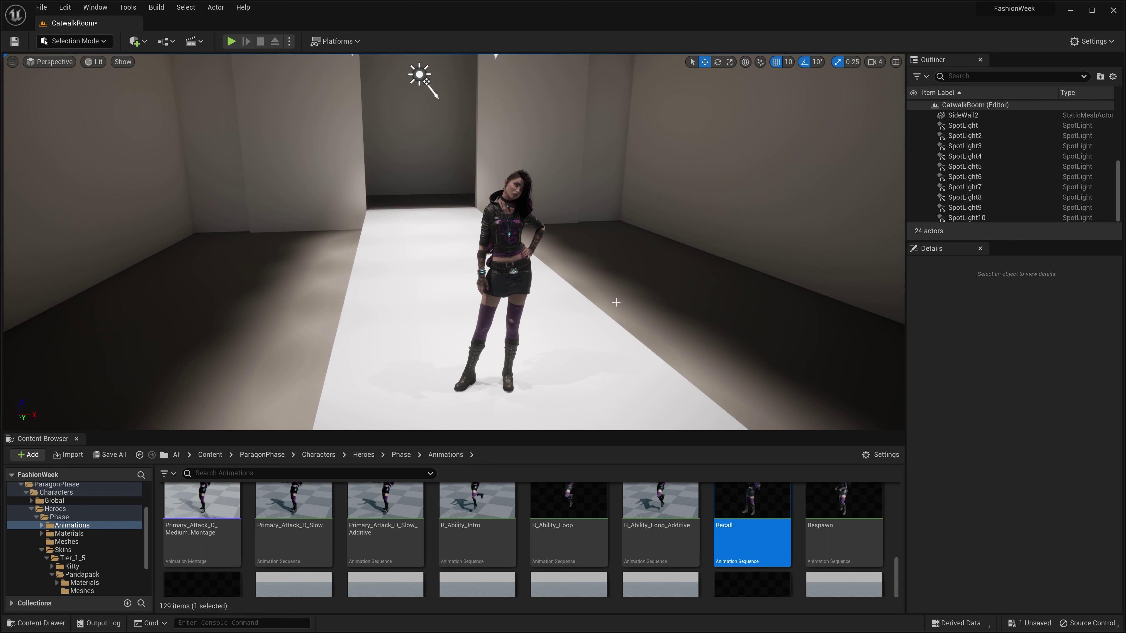
key("s")
right_click_drag(588, 187, 544, 194)
left_click(349, 82)
key("d")
right_click_drag(350, 82, 239, 85)
key("w")
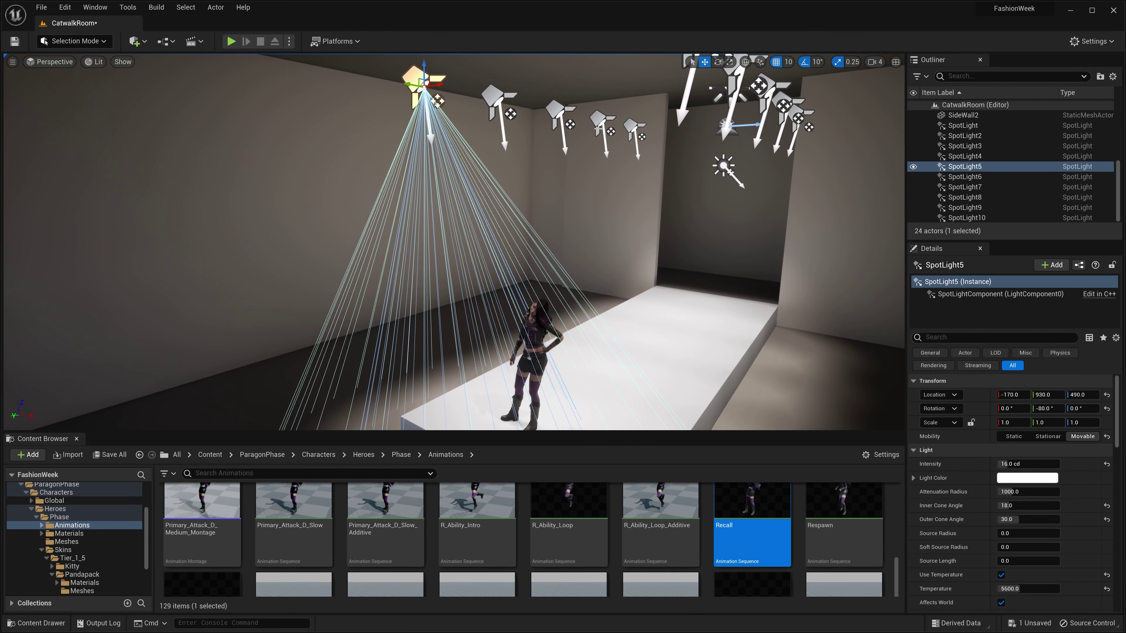
right_click_drag(583, 135, 496, 90)
key("a")
left_click_drag(489, 96, 571, 95, "alt")
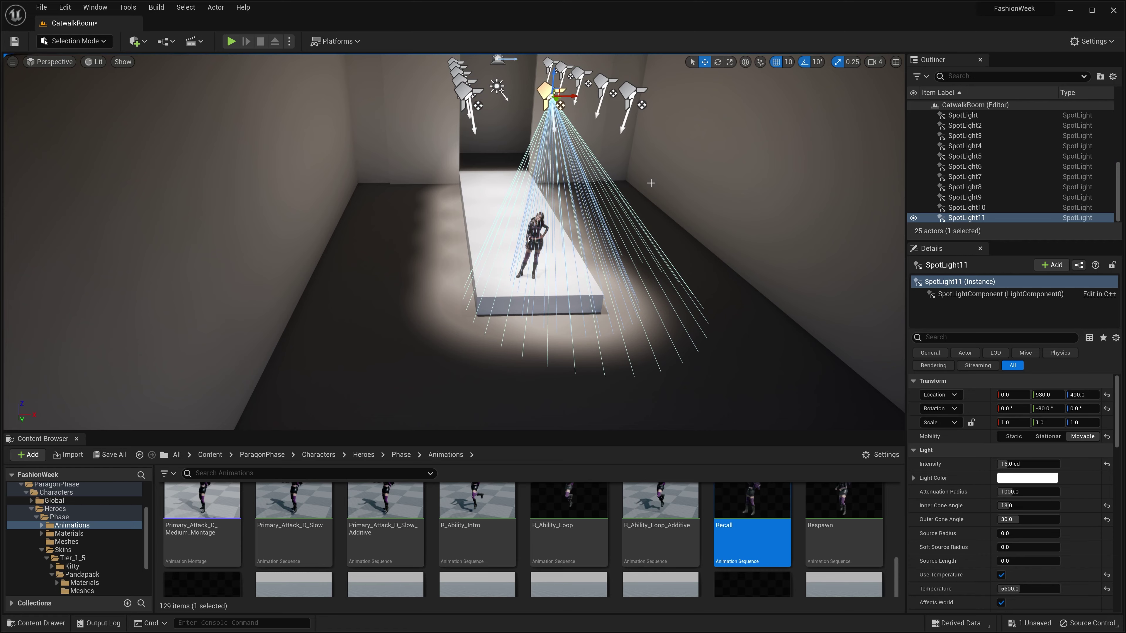
Rotate the centred spotlight copy to 90, -70, 270 degrees so it points down the length of the catwalk
scroll(654, 184, "down", 3)
key("e")
left_click_drag(612, 135, 616, 144)
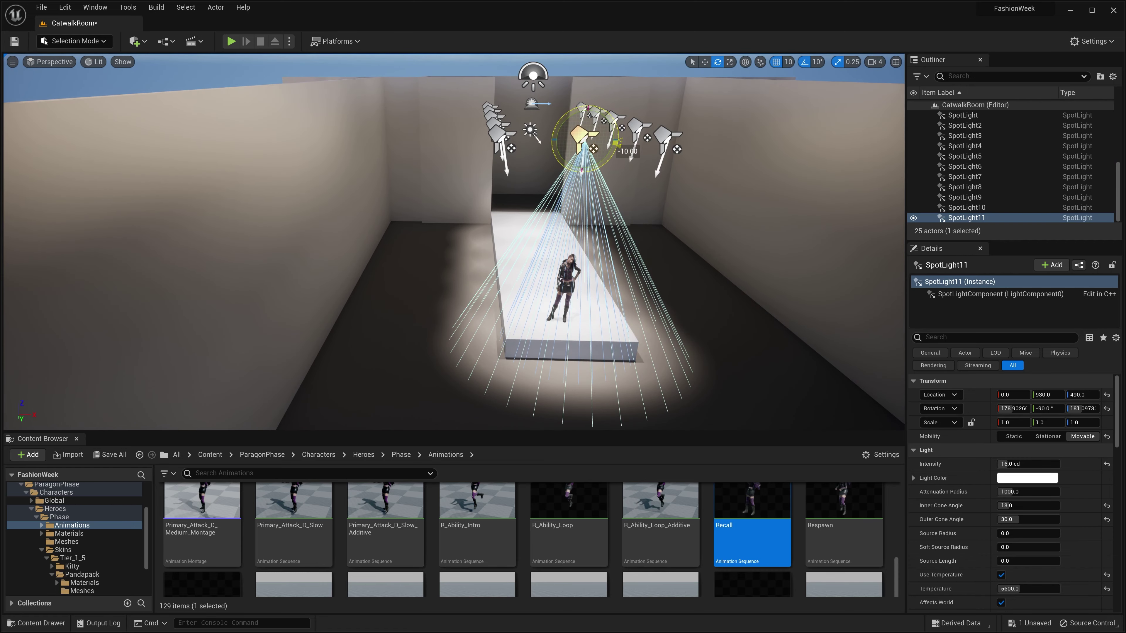
right_click_drag(569, 120, 498, 165)
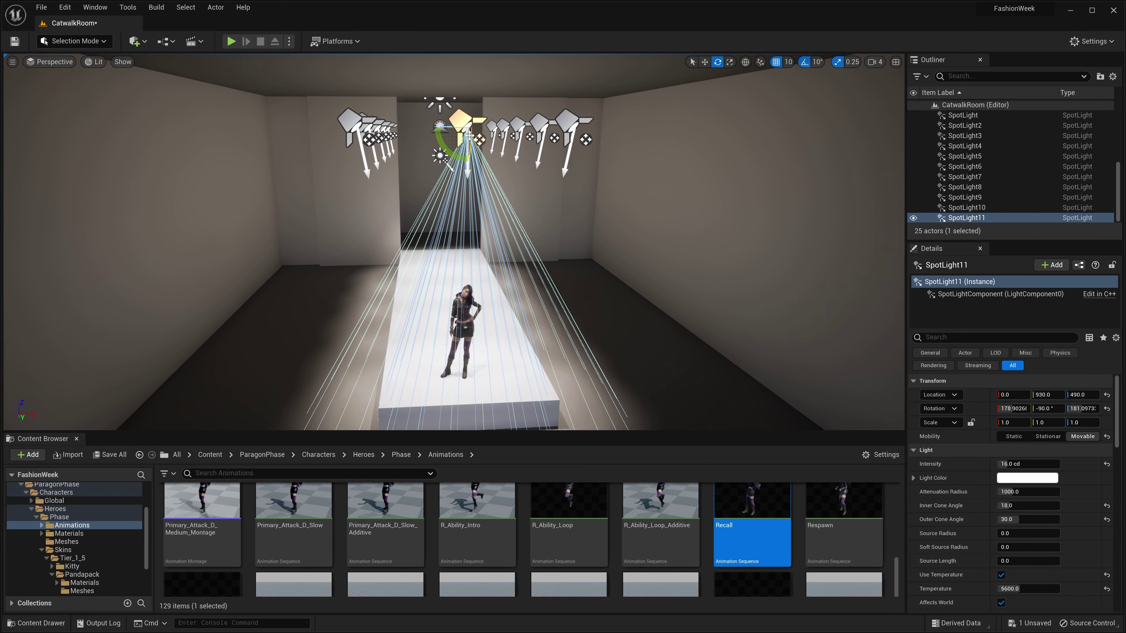
left_click_drag(468, 94, 470, 113)
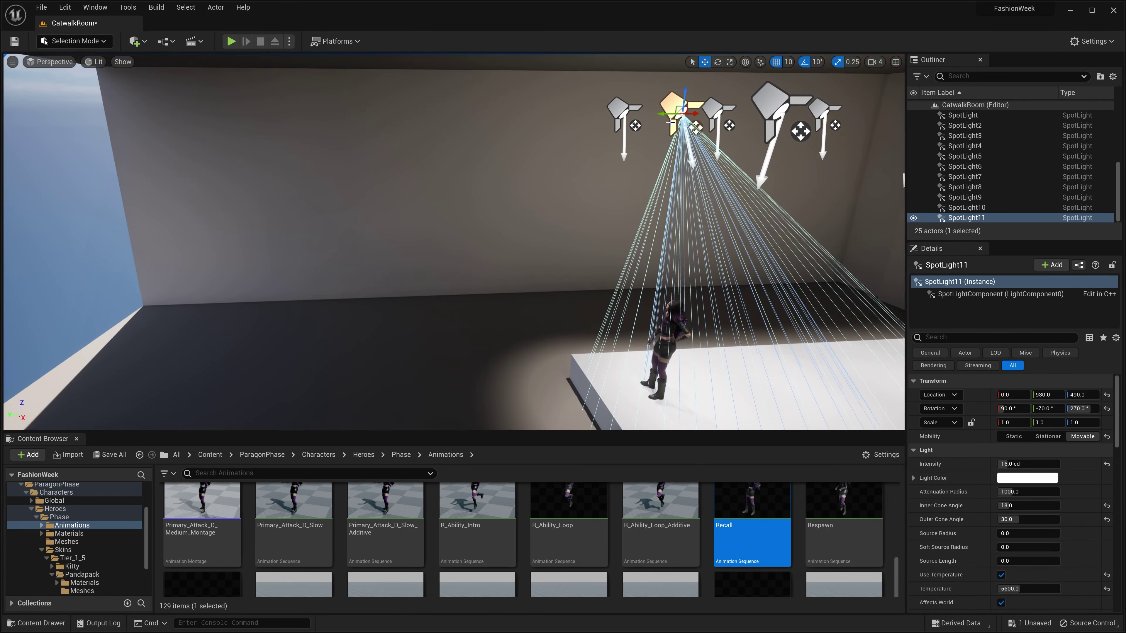
Move the centred spotlight out in front of the catwalk to Y 1070, tilt it to -60 degrees, and clear the selection
left_click_drag(664, 114, 555, 145)
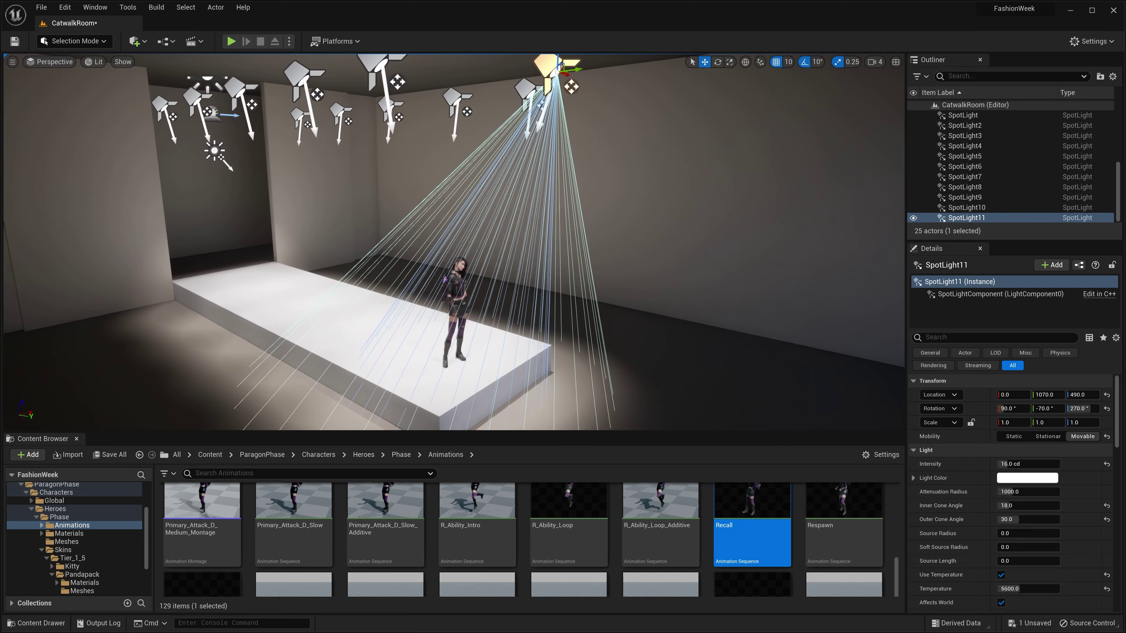
key("Escape")
mouse_move(673, 211)
right_mouse_down()
mouse_move(567, 213)
mouse_move(664, 206)
right_mouse_up()
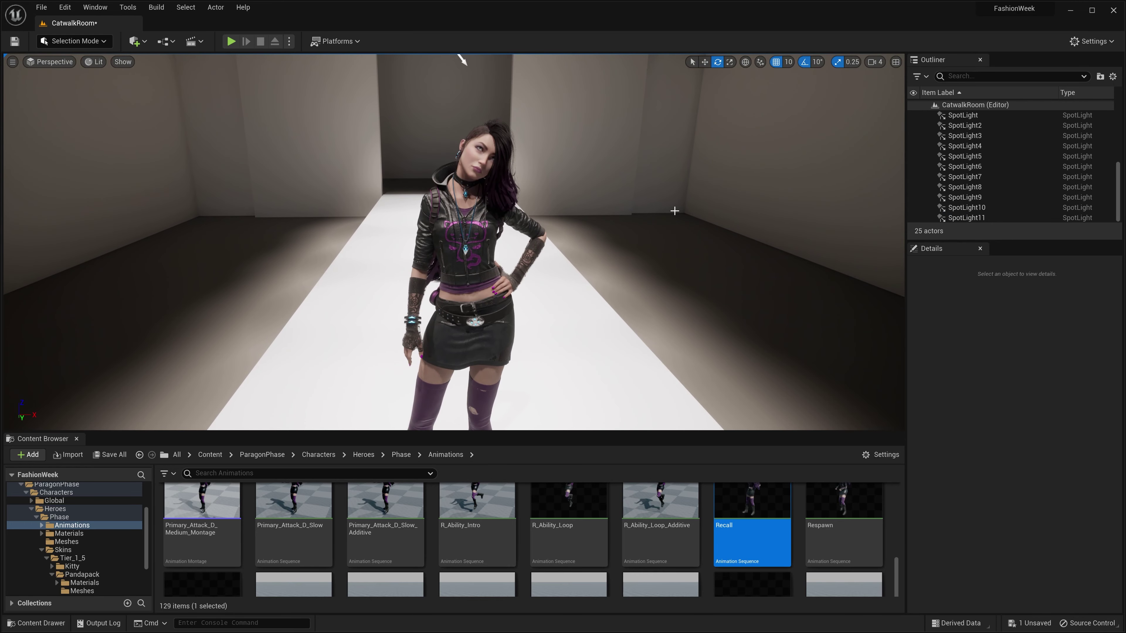
mouse_move(596, 227)
right_mouse_down()
mouse_move(583, 214)
mouse_move(589, 235)
right_mouse_up()
key("w")
key("s")
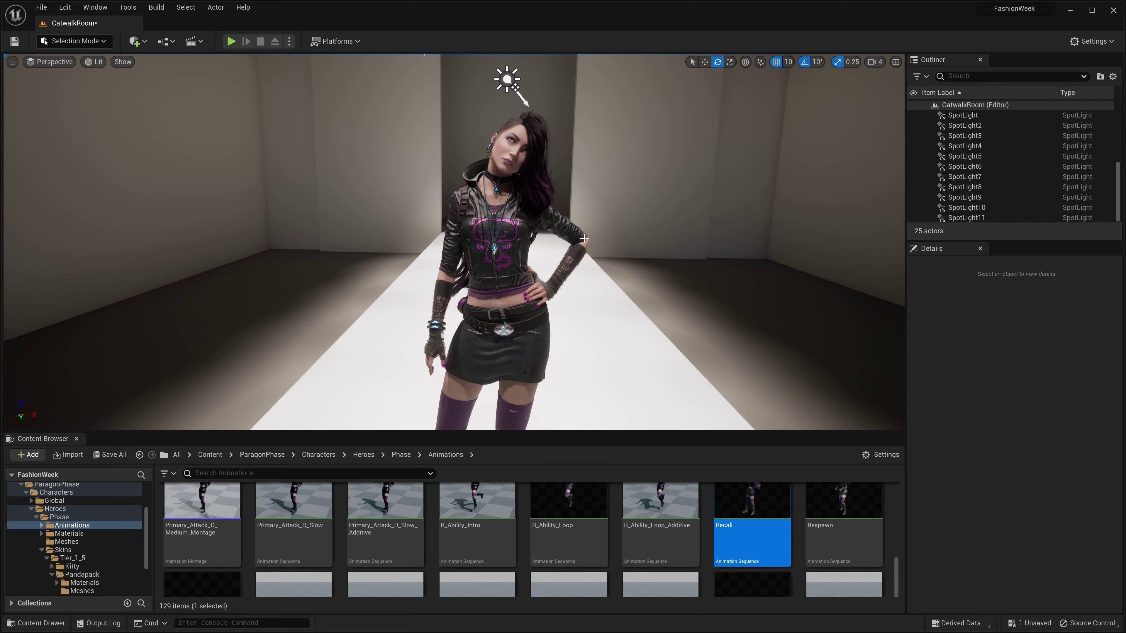
Select the front centre spotlight and examine how its cone covers the character and the catwalk's front end
right_click_drag(642, 238, 598, 133)
key("s")
key("a")
left_click(564, 102)
key("a")
key("d")
right_click_drag(651, 181, 622, 179)
key("w")
key("s")
key("d")
key("w")
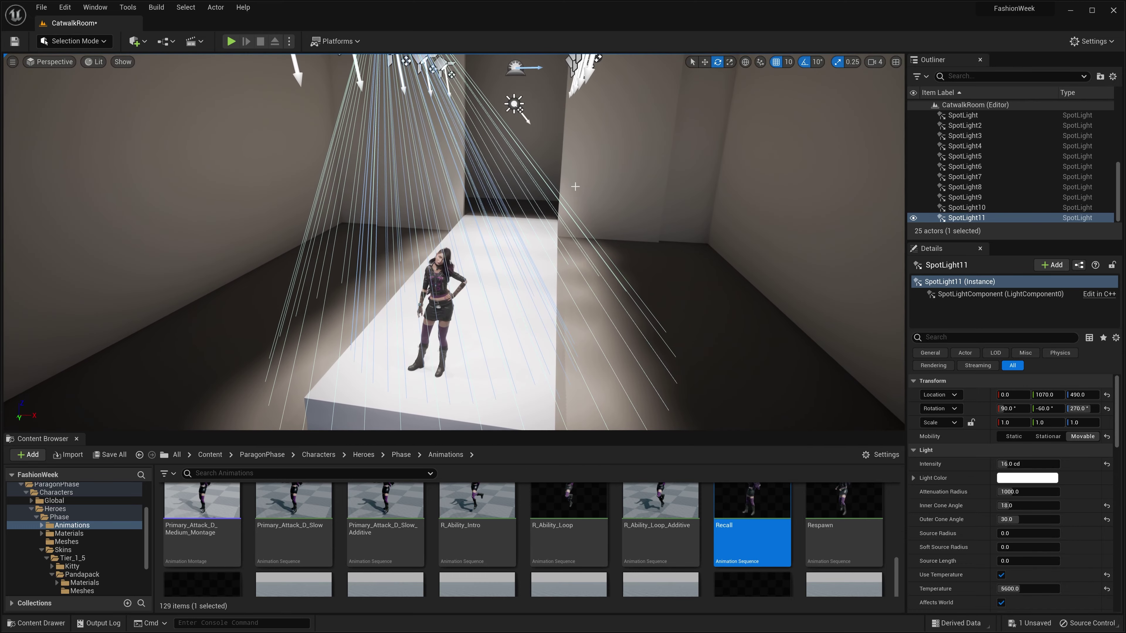
key("s")
right_click_drag(530, 149, 531, 164)
key("w")
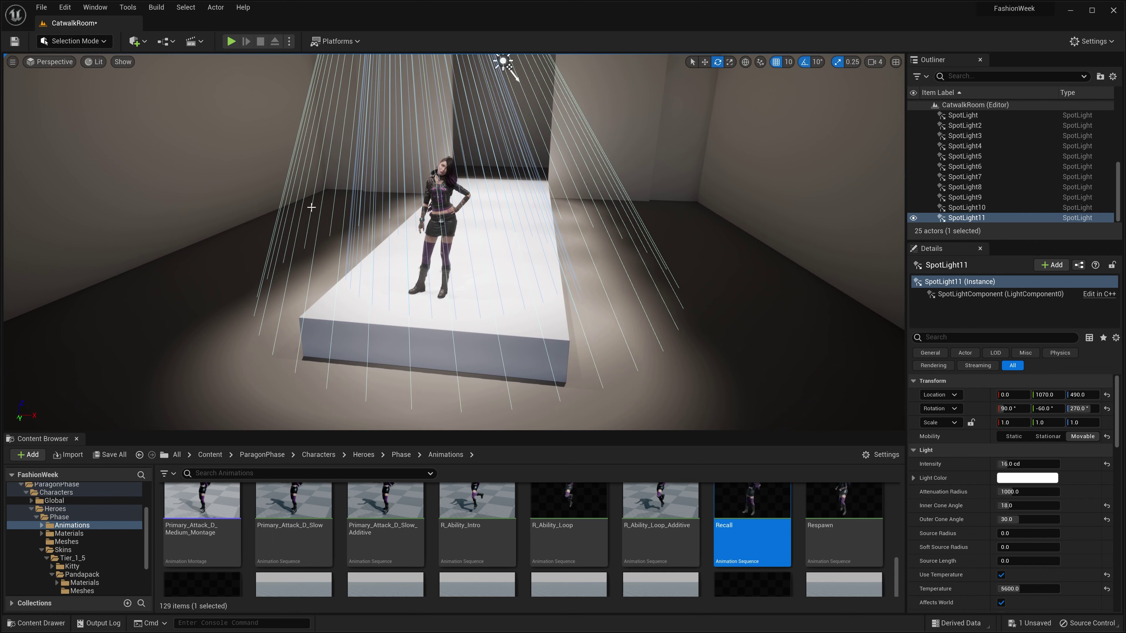
left_click_drag(332, 161, 370, 261)
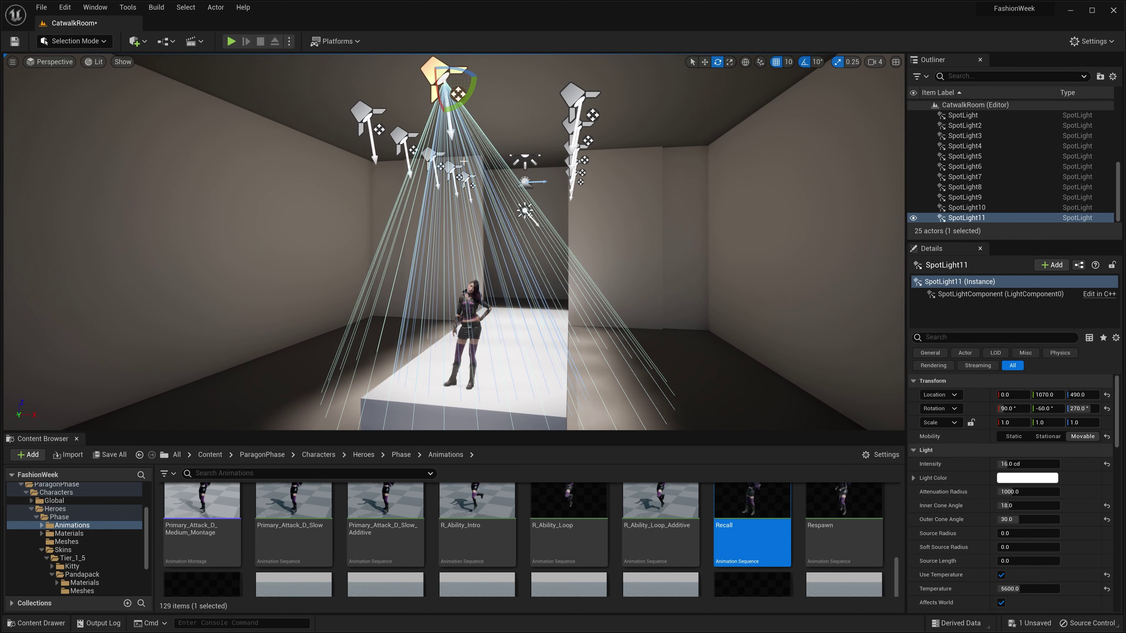
Duplicate the front centre spotlight, lower the copy, and place it beside the catwalk on the left, aimed at the character
right_click_drag(458, 160, 449, 163)
key("w")
right_click_drag(486, 98, 477, 81)
left_click_drag(506, 122, 506, 248, "alt")
mouse_move(506, 248)
right_mouse_down()
mouse_move(503, 231)
mouse_move(502, 270)
right_mouse_up()
left_click_drag(502, 169, 432, 175)
key("e")
right_click_drag(433, 175, 509, 180)
key("w")
Duplicate the side spotlight to X 250, Z 210 across the catwalk, aim it at the character, and set its intensity to 8 cd
left_click_drag(548, 117, 800, 249, "alt")
key("e")
left_click_drag(769, 210, 798, 214)
key("w")
left_click_drag(791, 243, 902, 244)
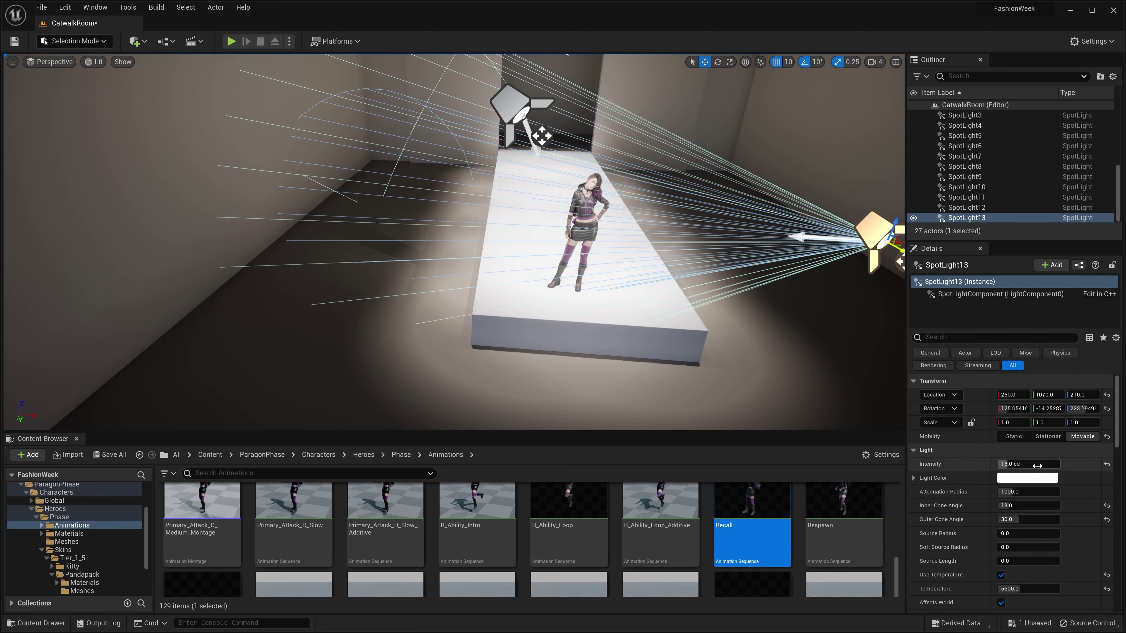
right_click_drag(664, 275, 736, 307)
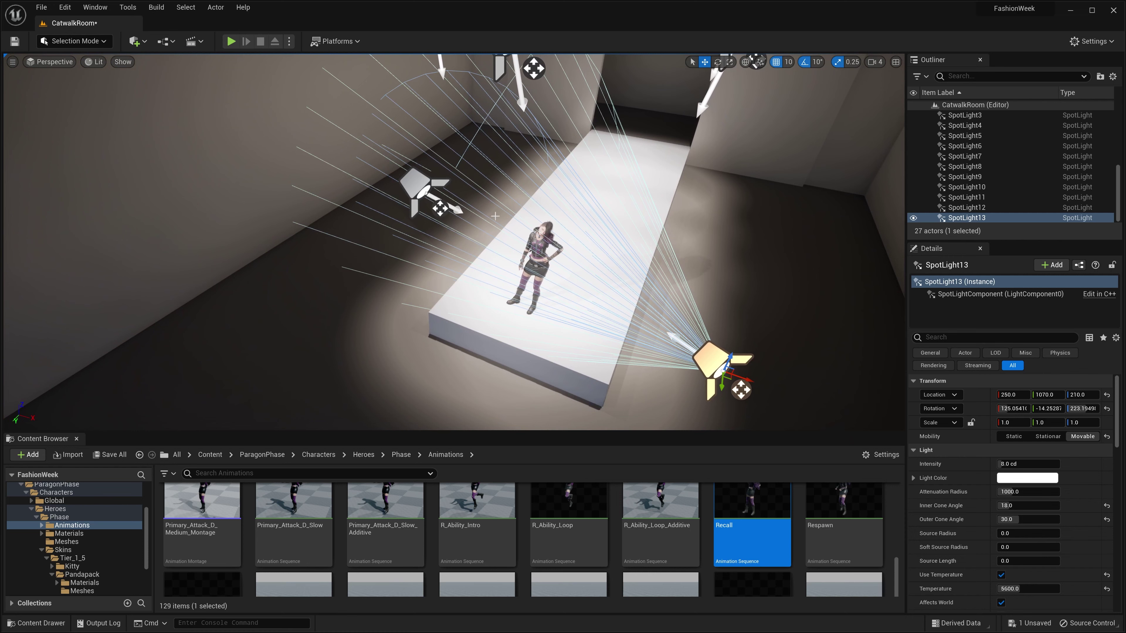
Move the left side spotlight above and behind the character to X 40, Y 650, Z 440 and tilt it down about 50 degrees
left_click(415, 183)
left_click_drag(413, 205, 633, 115)
key("e")
key("w")
mouse_move(578, 154)
right_mouse_down()
mouse_move(656, 134)
mouse_move(682, 111)
mouse_move(578, 153)
right_mouse_up()
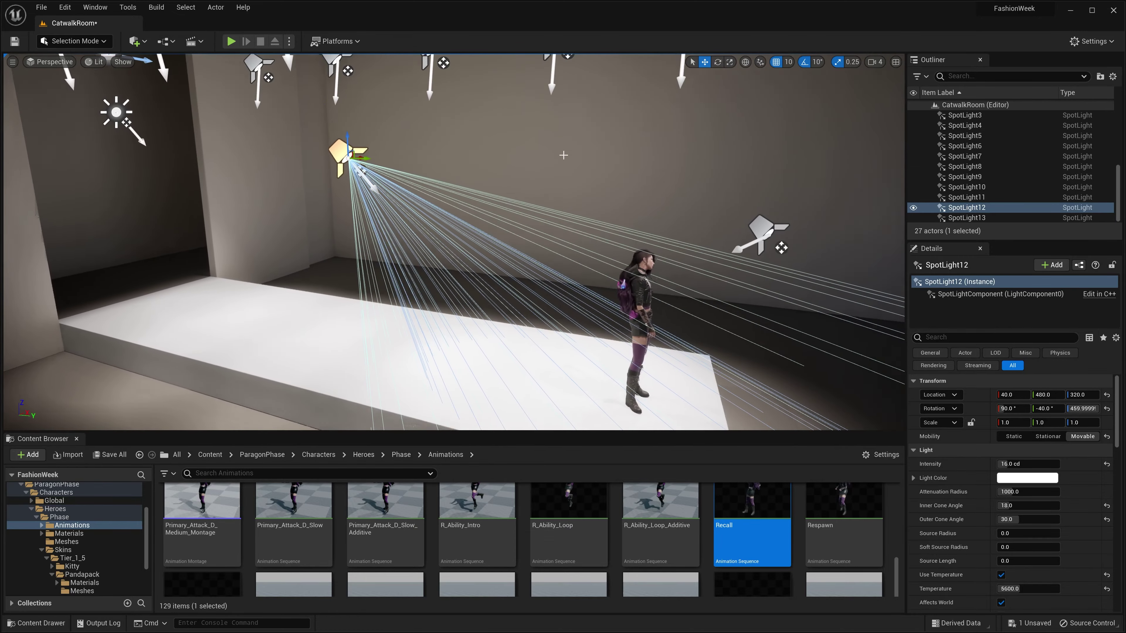
left_click_drag(350, 141, 471, 69)
key("e")
key("w")
Select the ten overhead spotlights, SpotLight through SpotLight10, and turn off Affects World for them
left_click(963, 197)
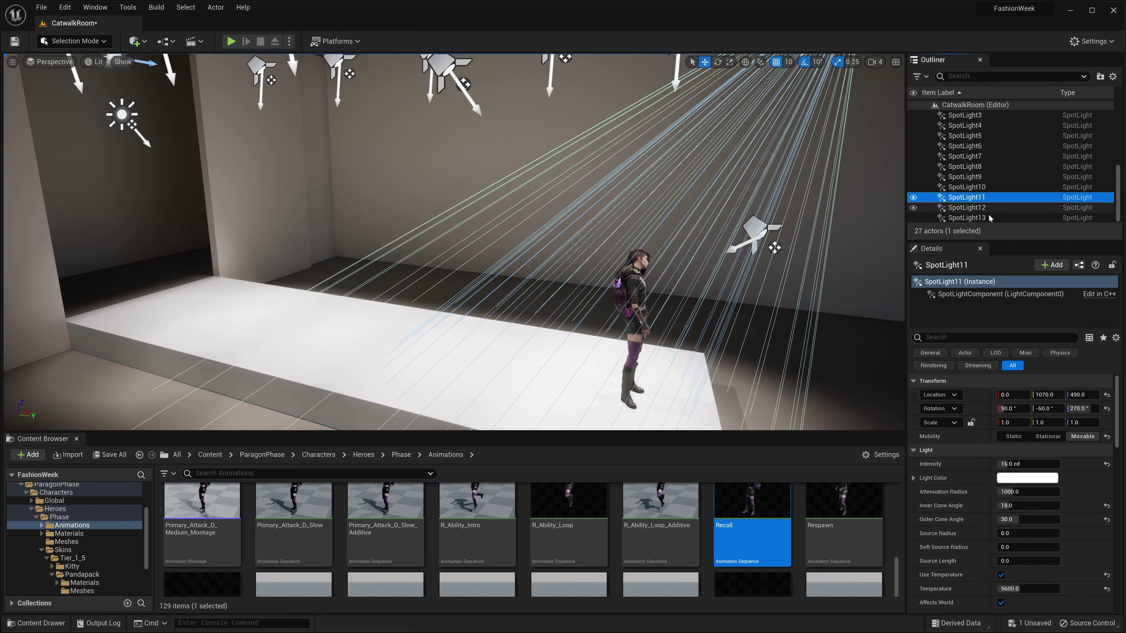
left_click(963, 187)
scroll(963, 187, "up", 2)
left_click(963, 144, "shift")
scroll(964, 148, "down", 2)
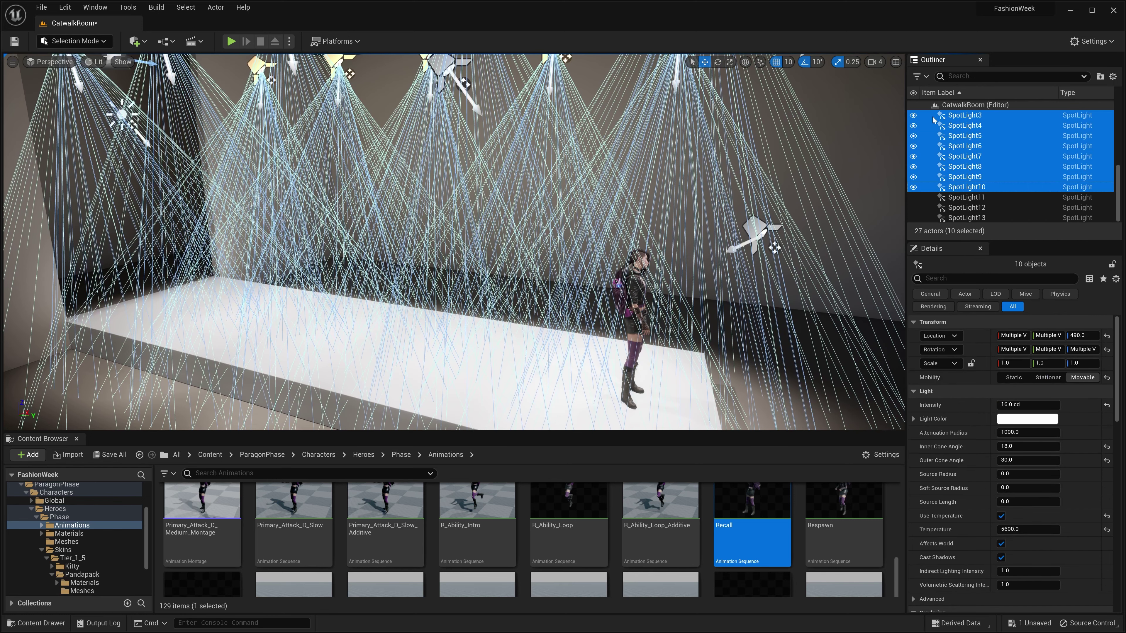
left_click(1001, 543)
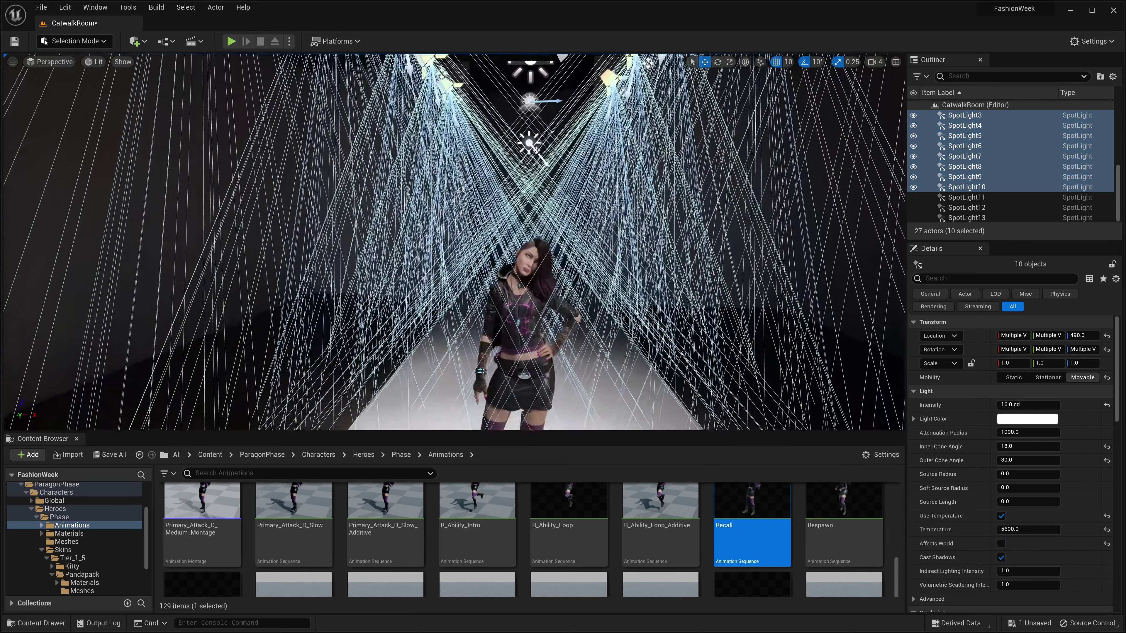
Hide the editor icons and examine the character lit without the ten overhead spotlights
mouse_move(672, 165)
right_mouse_down()
mouse_move(692, 179)
mouse_move(672, 165)
right_mouse_up()
key("g")
mouse_move(415, 123)
right_mouse_down()
mouse_move(416, 146)
mouse_move(416, 123)
right_mouse_up()
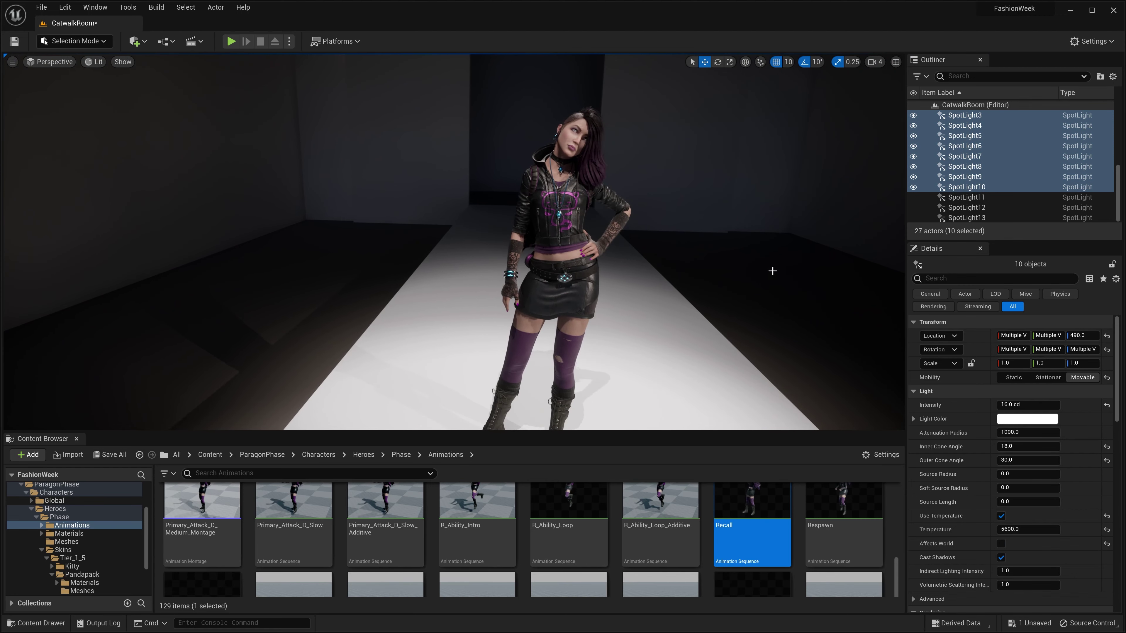
right_click_drag(729, 223, 693, 221)
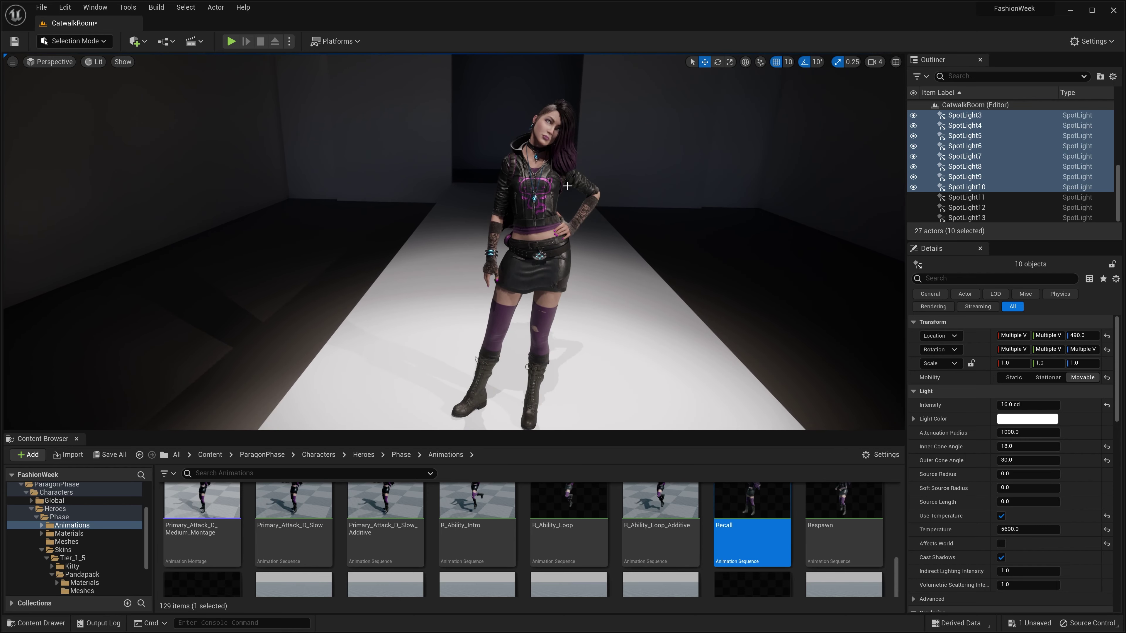
Toggle Affects World on the ten overhead spotlights to compare the lighting, leaving it enabled
left_click(1001, 544)
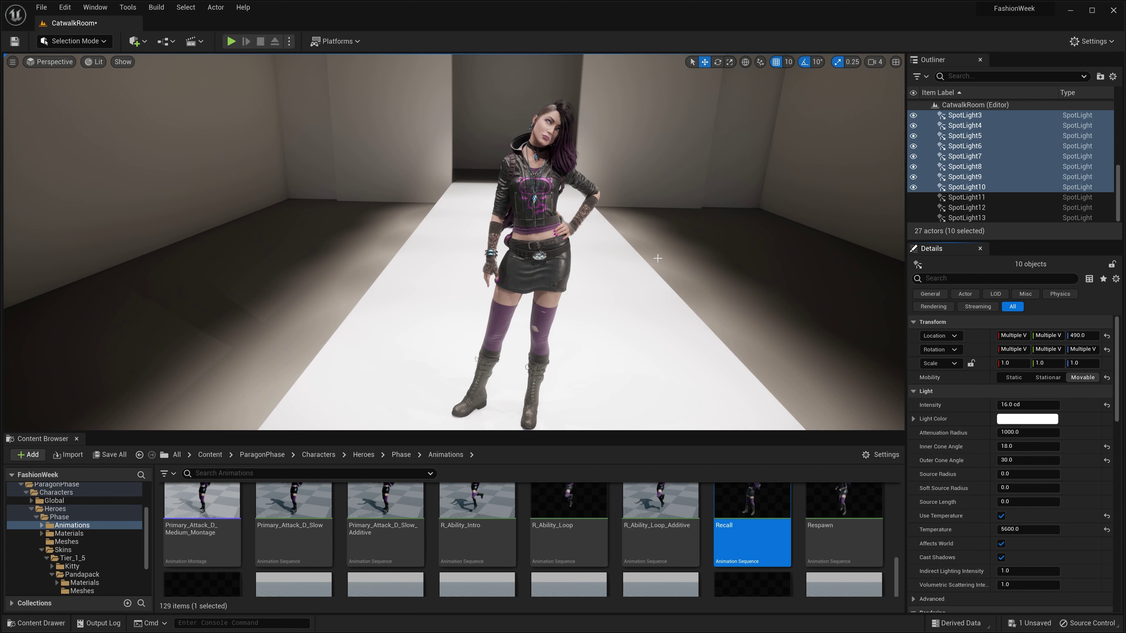
left_click(1002, 546)
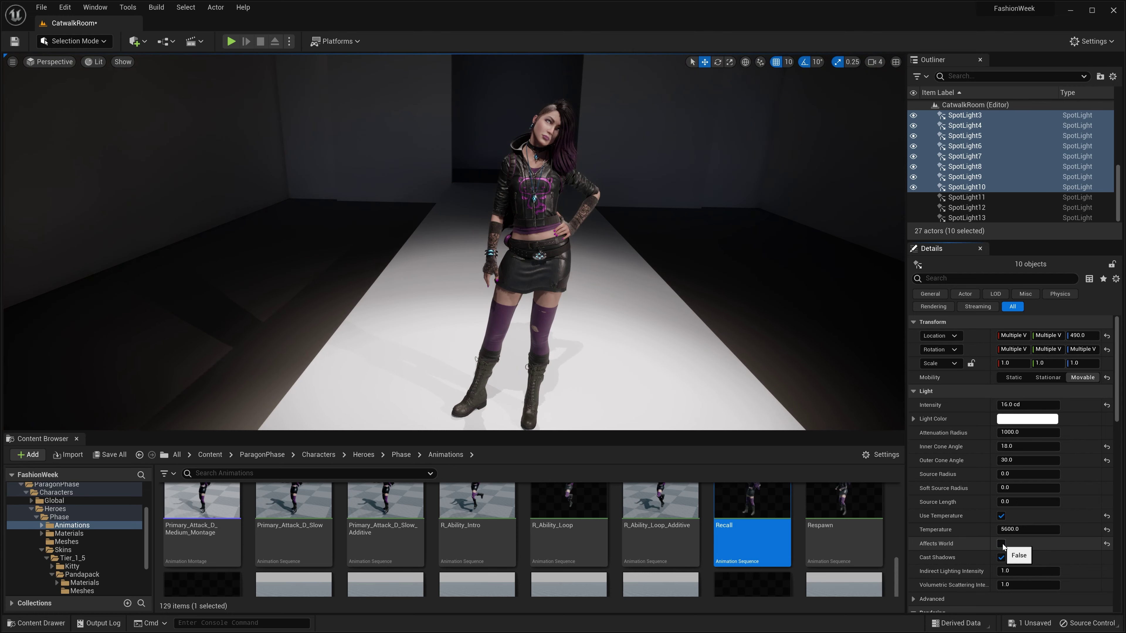
left_click(1002, 543)
key("s")
right_click_drag(727, 310, 744, 324)
key("d")
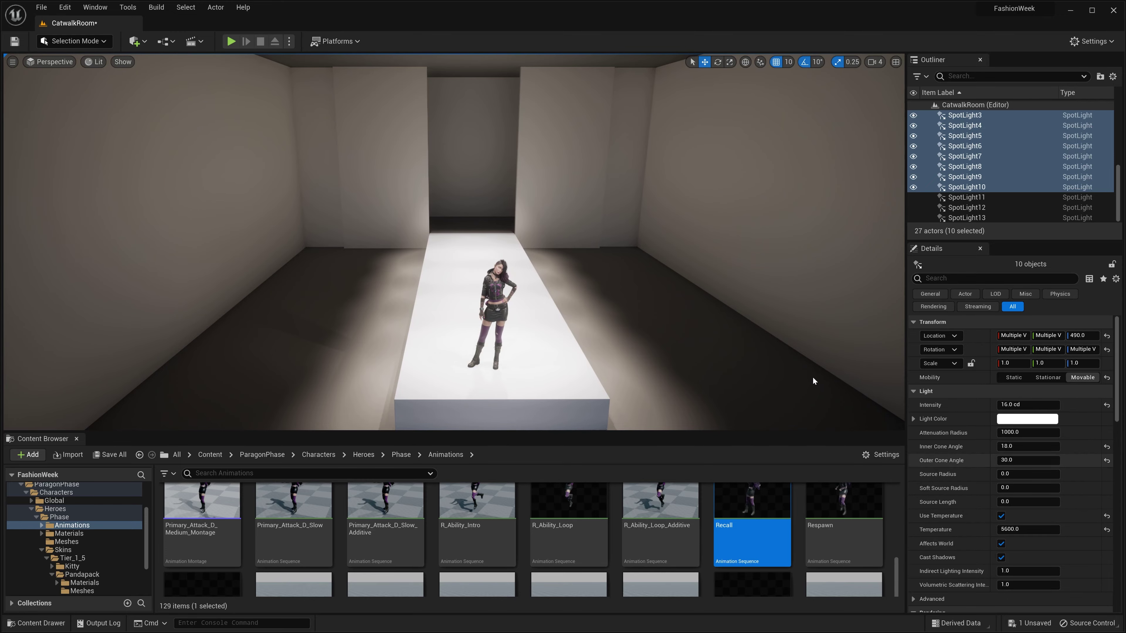
Show the editor icons again and delete the spotlight above and behind the character
right_click_drag(813, 376, 853, 344)
key("g")
key("a")
key("w")
key("d")
left_click(456, 173)
right_click_drag(521, 215, 644, 209)
key("a")
key("s")
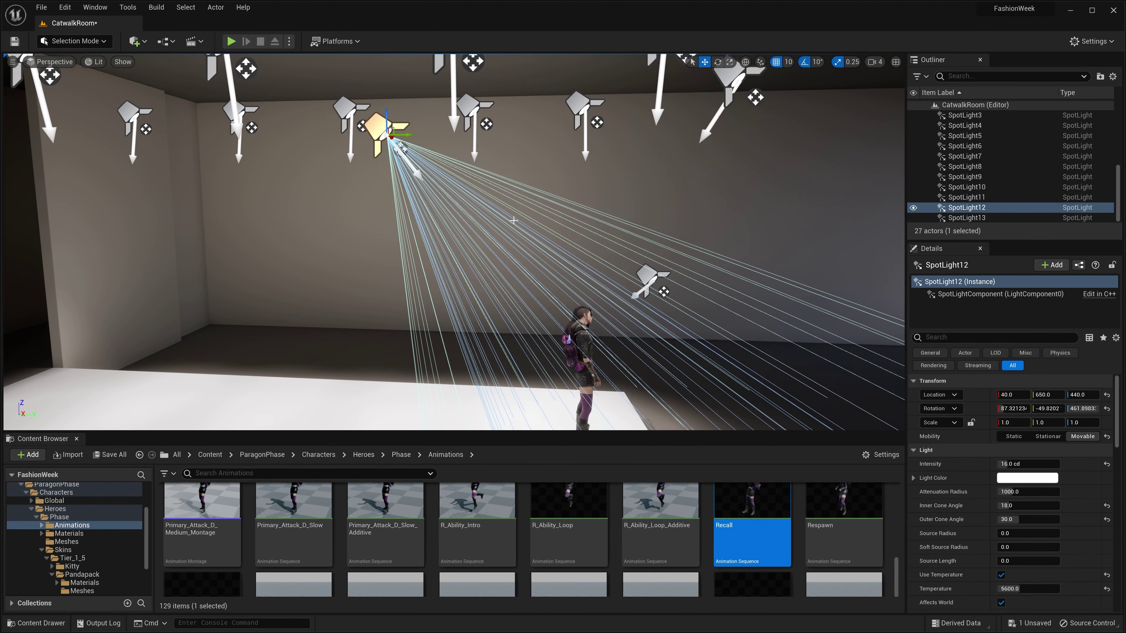
key("Delete")
key("d")
right_click_drag(643, 210, 485, 255)
key("w")
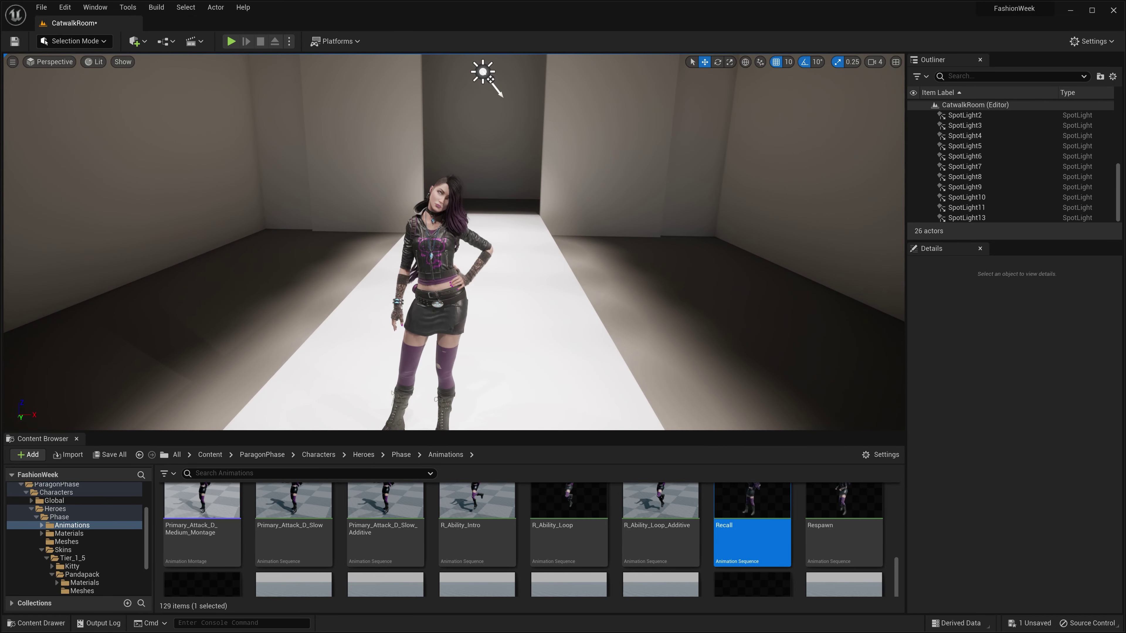
Select SpotLight through SpotLight10 and switch Affects World off and back on to compare the lighting
left_click(965, 116)
scroll(968, 118, "up", 2)
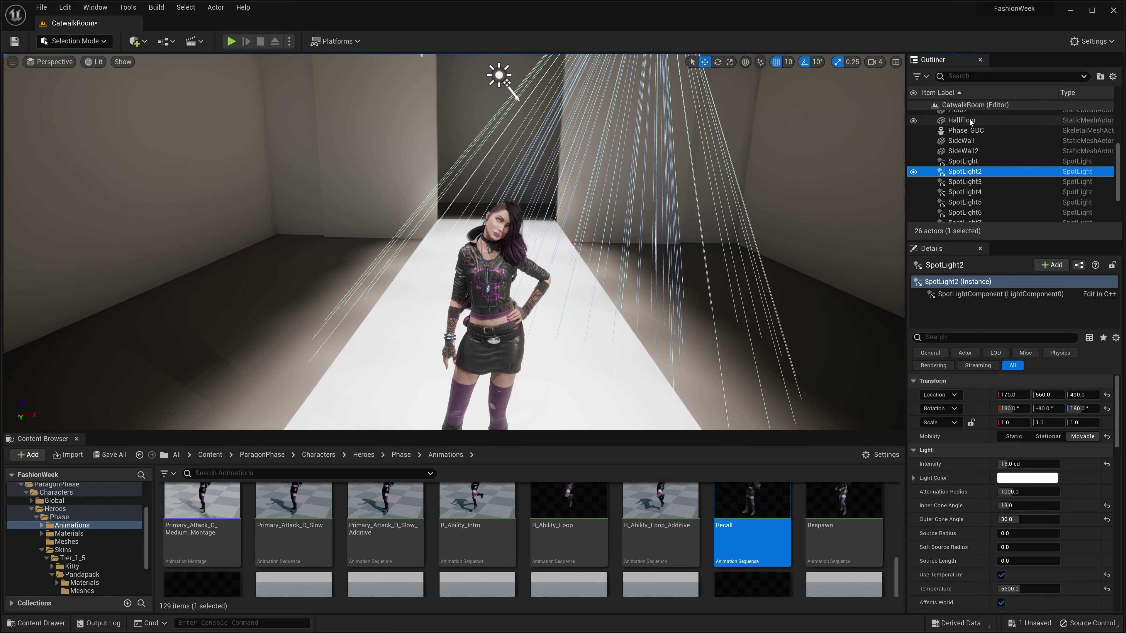
key("Up")
scroll(986, 188, "down", 3)
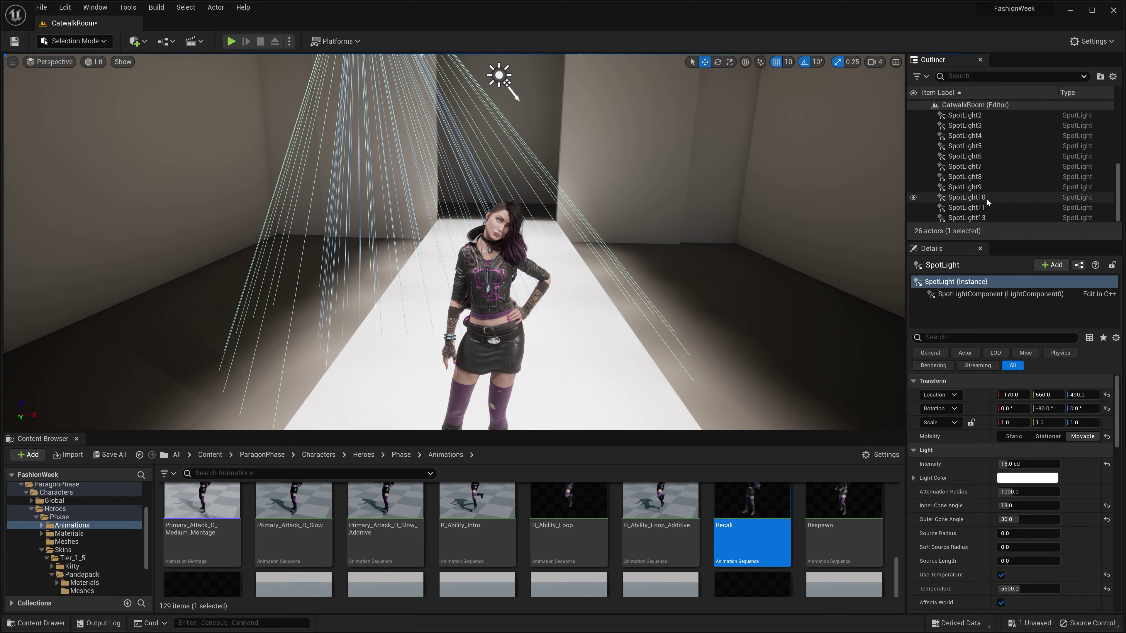
left_click(987, 198, "shift")
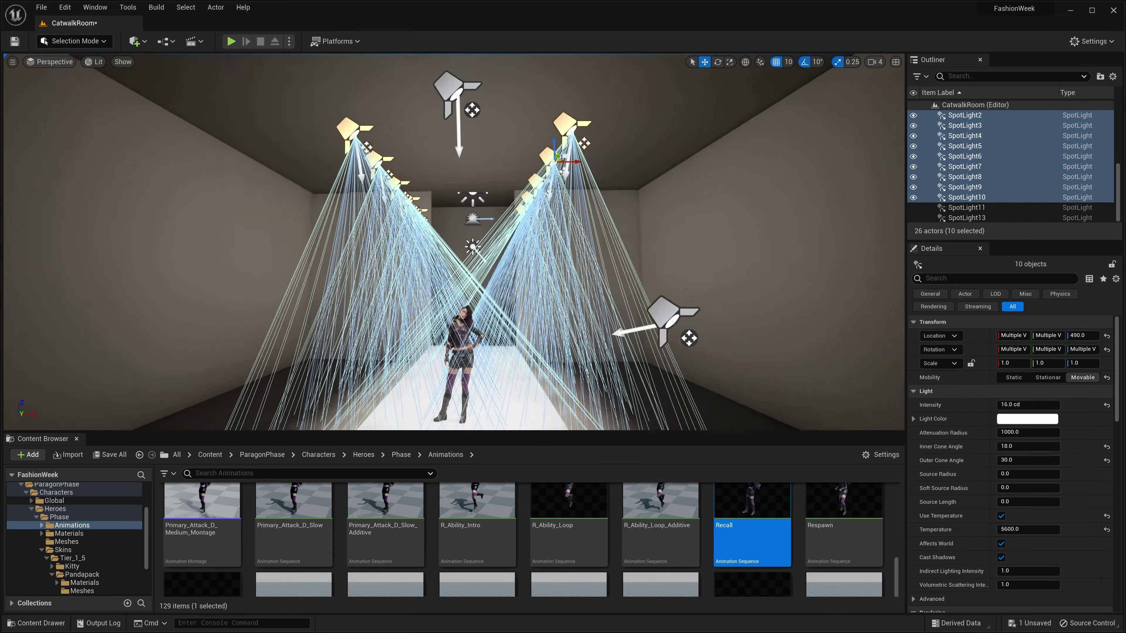
right_click_drag(620, 266, 656, 299)
left_click(1001, 544)
left_click(1000, 543)
Delete the low side spotlight beside the catwalk and select the front centre spotlight
right_click_drag(446, 80, 394, 111)
left_click(409, 73)
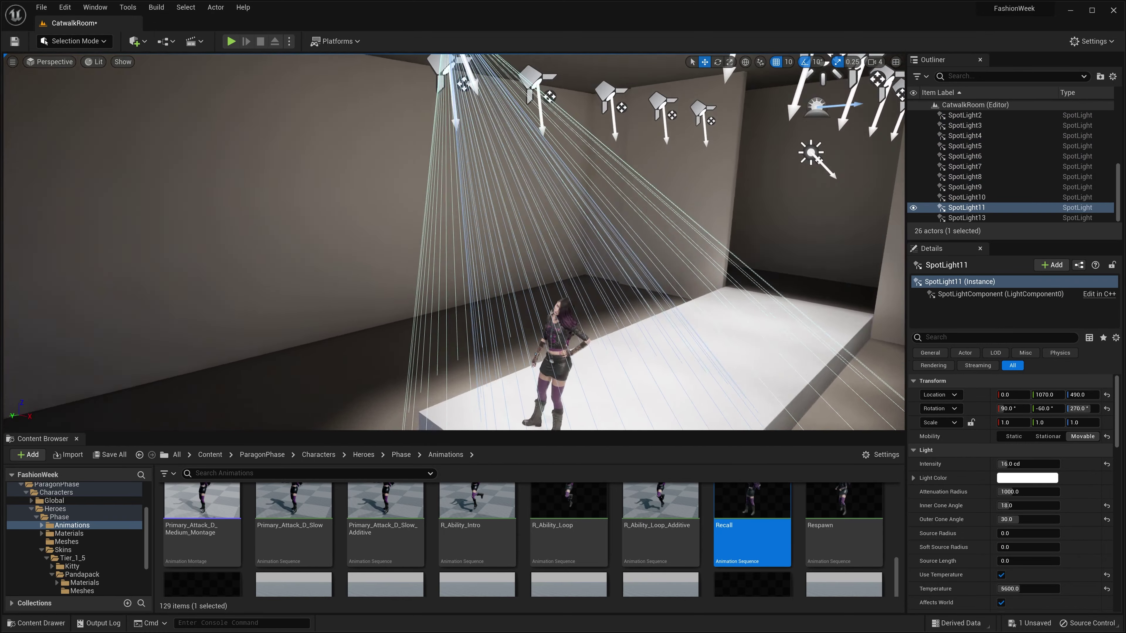
right_click_drag(576, 248, 665, 257)
left_click(702, 264)
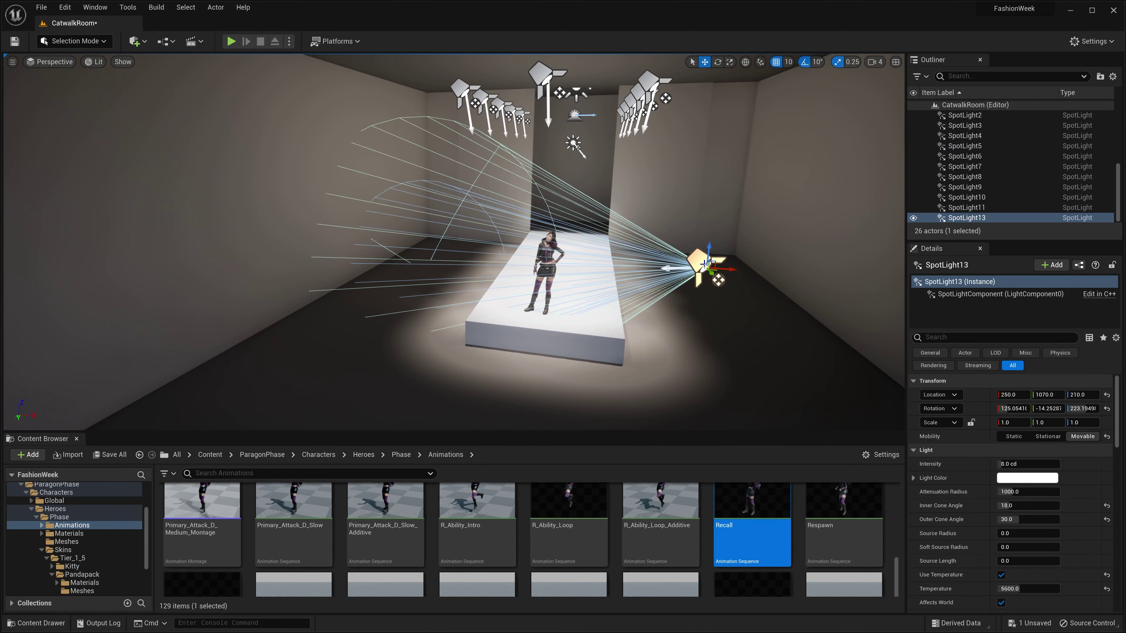
key("Delete")
left_click(1088, 218)
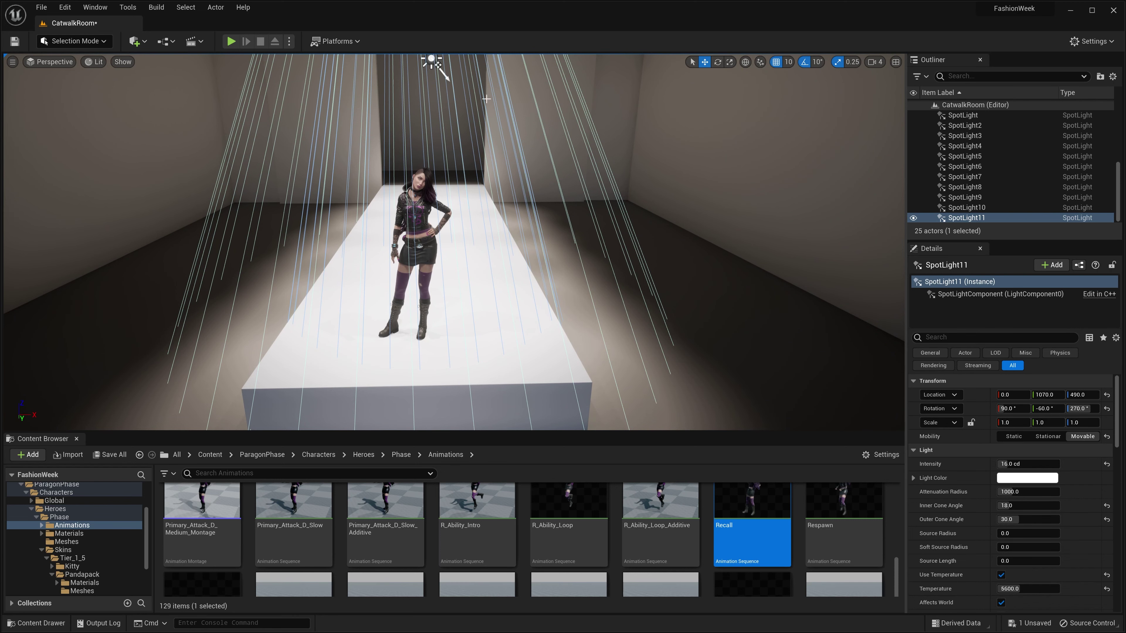
right_click_drag(556, 177, 476, 164)
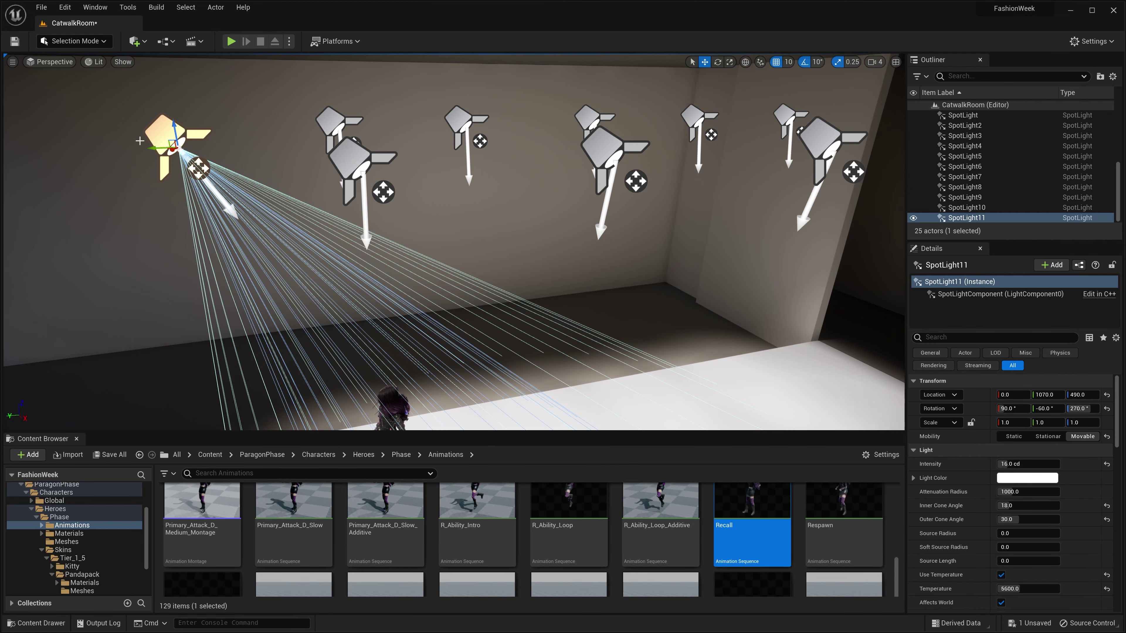
Select SpotLight through SpotLight10 and move them into a new Outliner folder named WalkLight
left_click(984, 207)
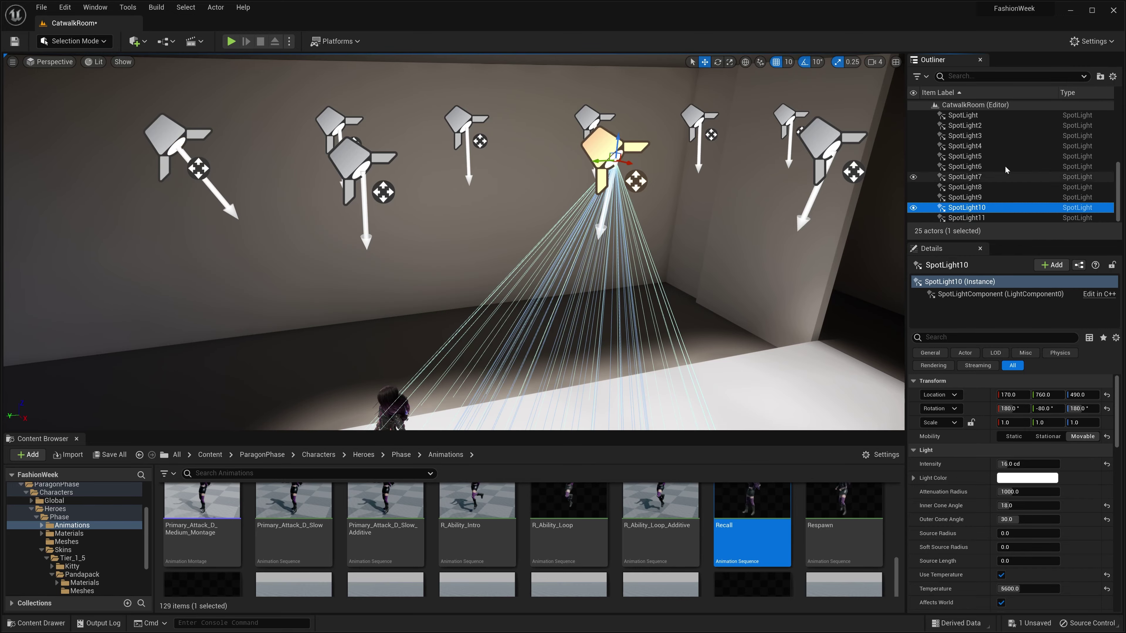
scroll(978, 187, "up", 2)
left_click(977, 165, "shift")
right_click_drag(431, 150, 499, 169)
right_click(966, 117)
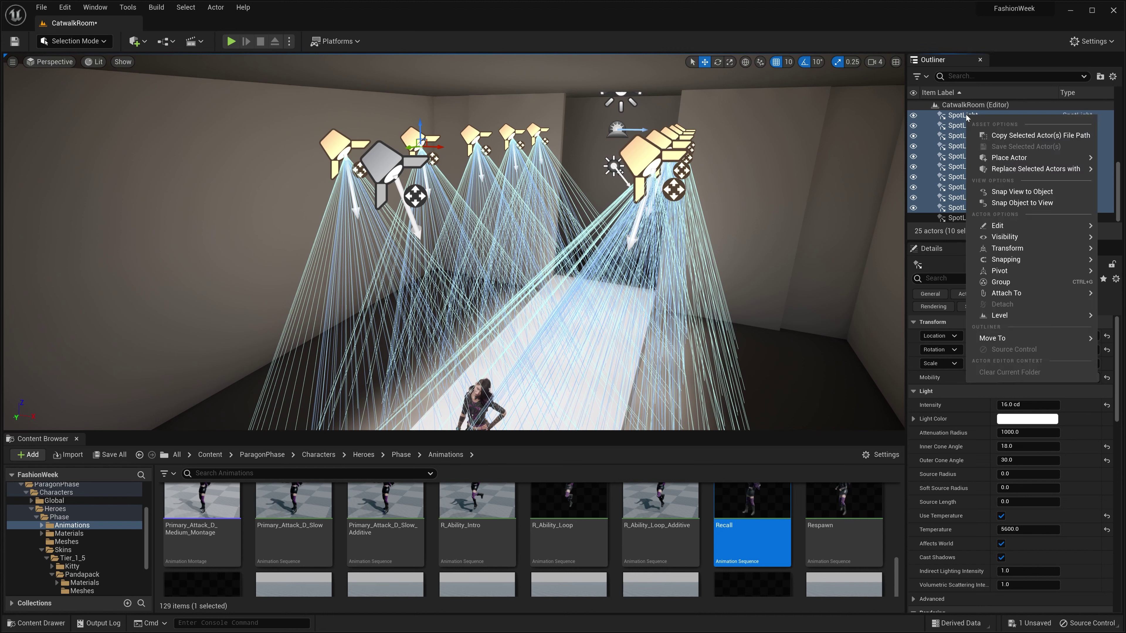
mouse_move(999, 339)
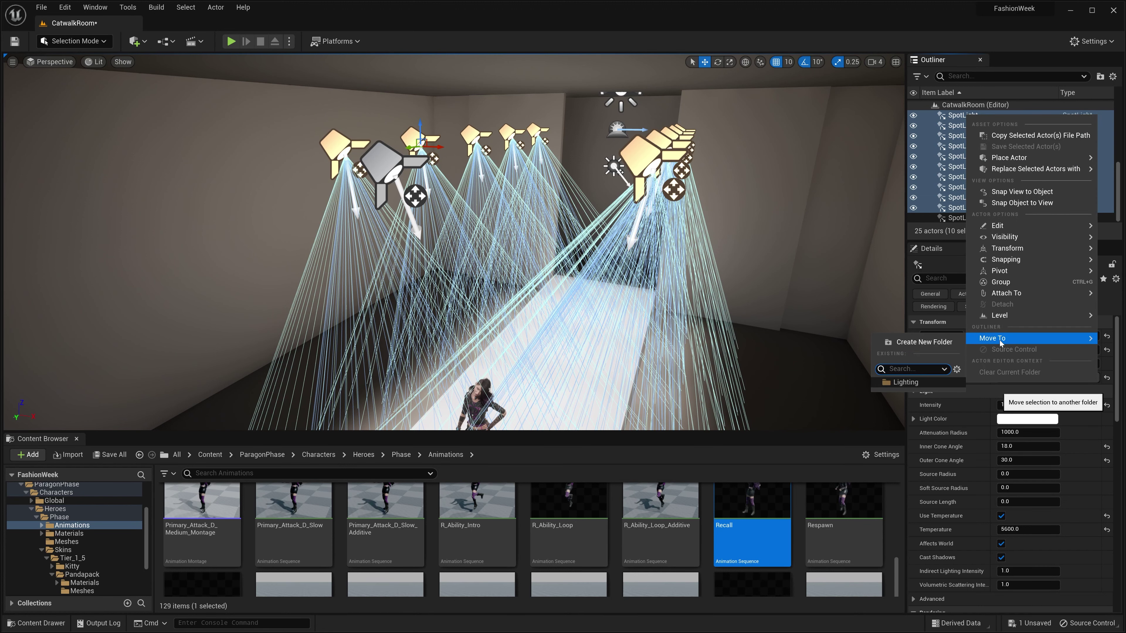
left_click(943, 345)
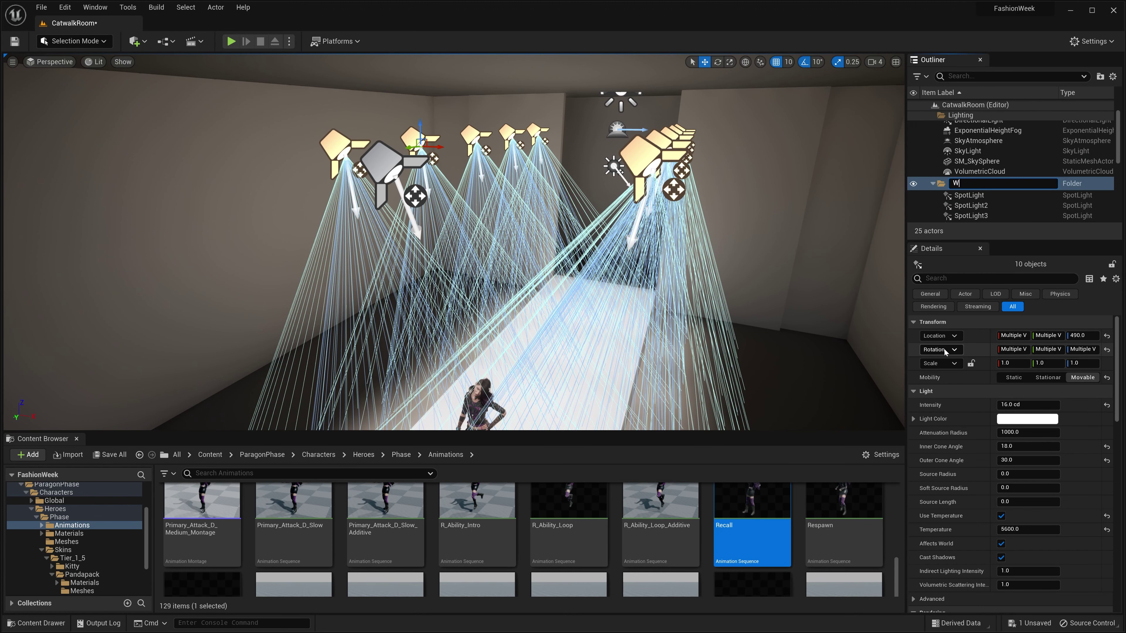
type("WalkLight")
key("Return")
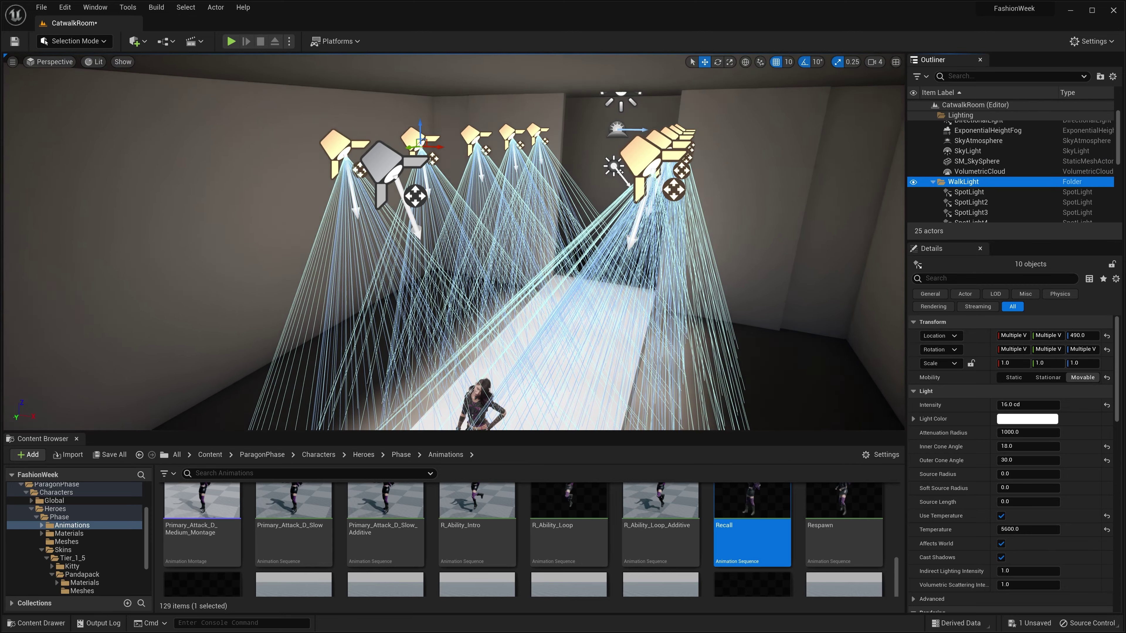
Select the ten spotlights in the WalkLight folder and lower their intensity, trying 12 cd and settling on 8 cd
key("f")
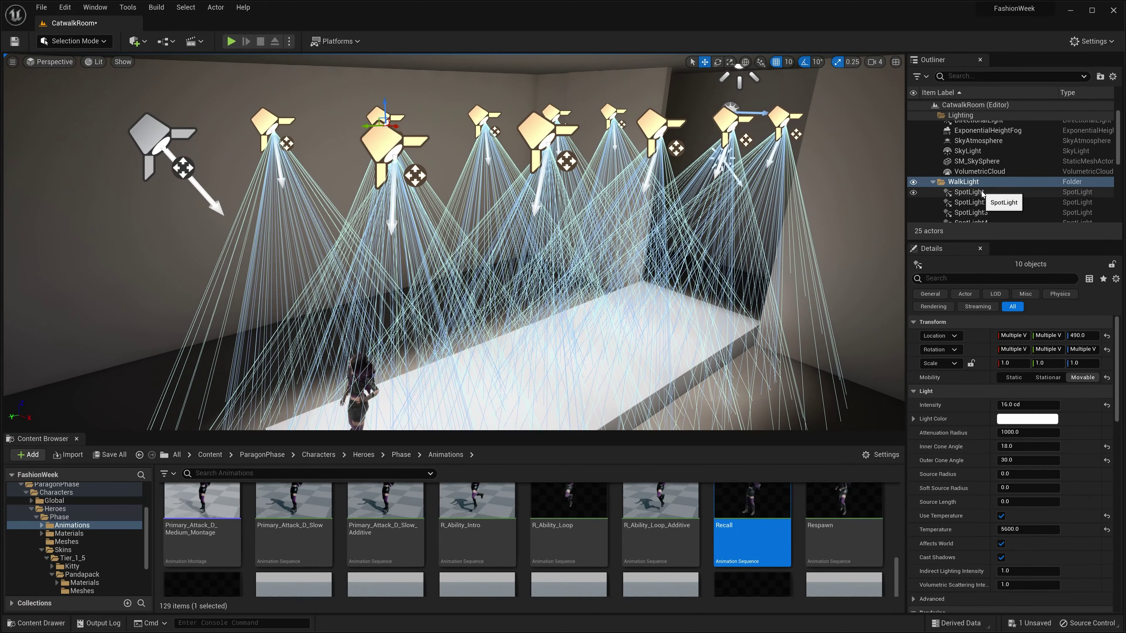
left_click(982, 195)
scroll(988, 200, "down", 5)
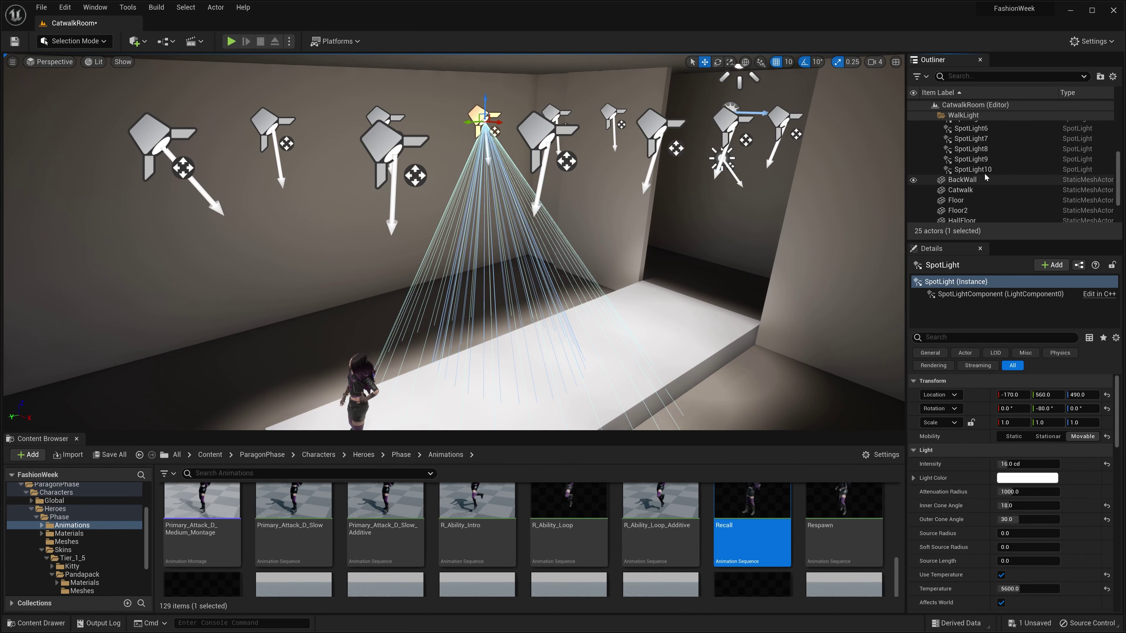
left_click(984, 172, "shift")
left_click(1019, 404)
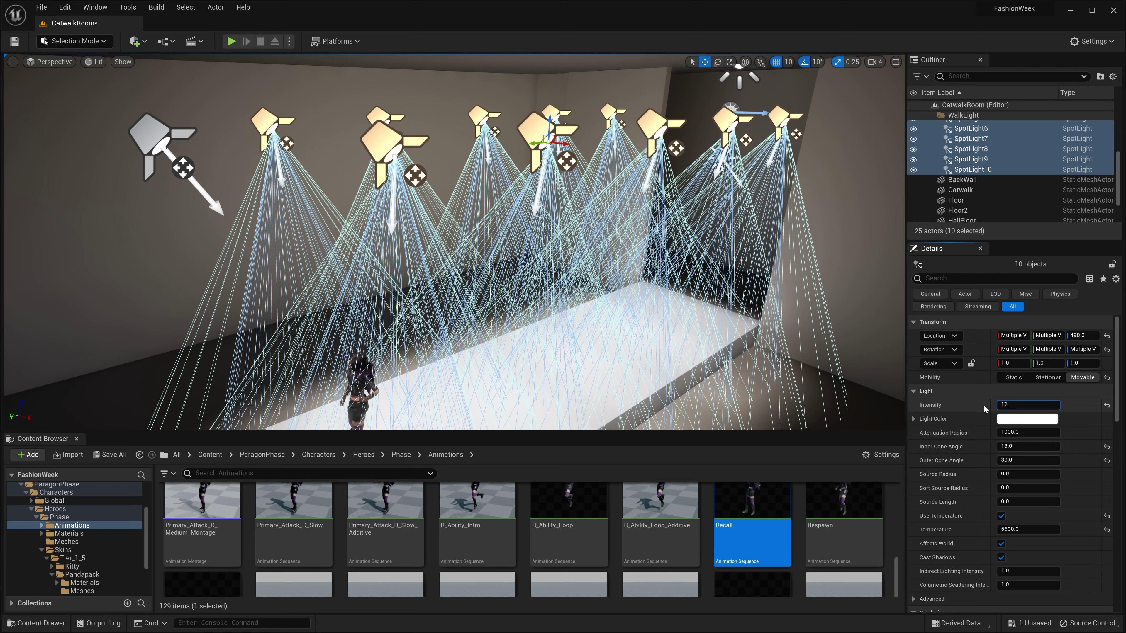
type("12")
key("Return")
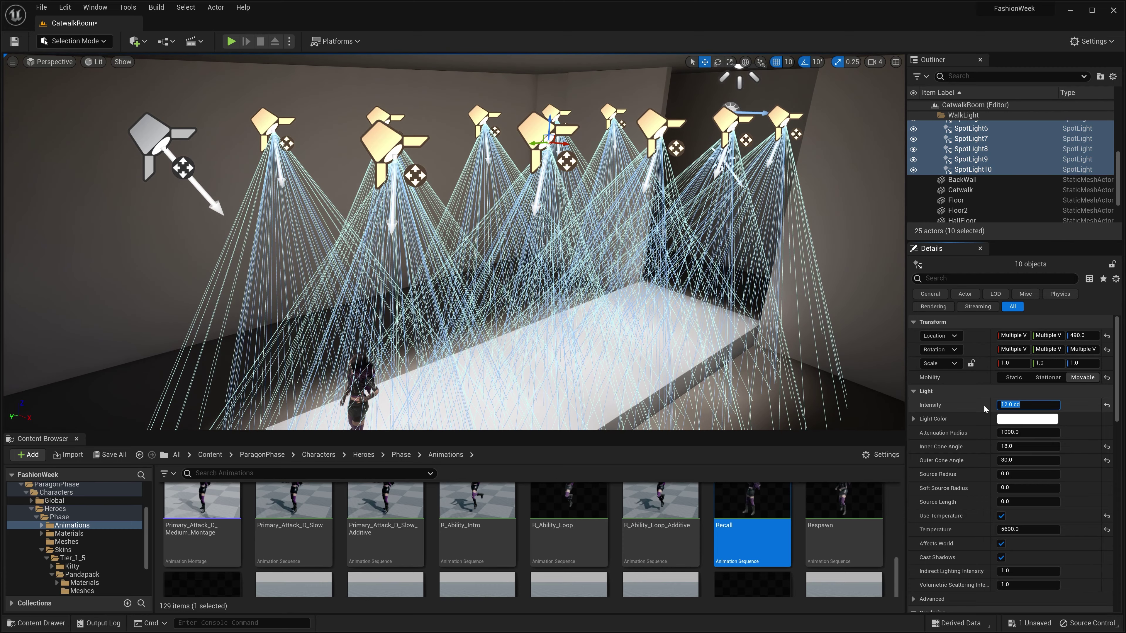
type("8")
key("Return")
Hide the editor icons to check the catwalk lighting and set the ten overhead spotlights' outer cone angle to 35
right_click_drag(550, 236, 523, 231)
key("g")
right_click_drag(461, 331, 461, 330)
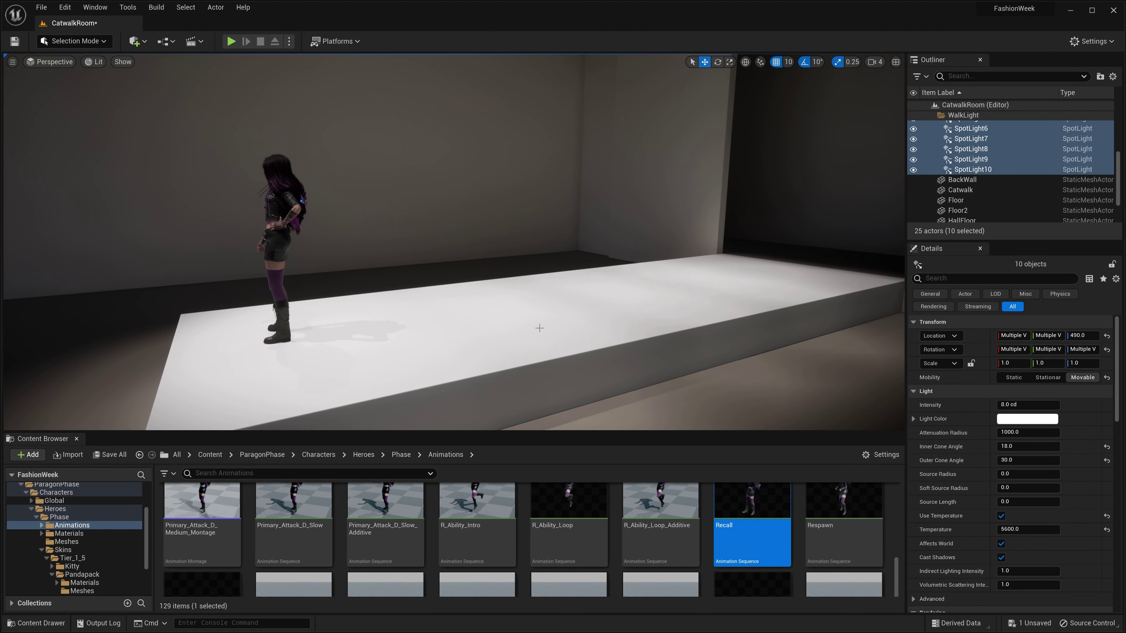
right_click_drag(578, 305, 656, 306)
right_click_drag(577, 306, 665, 306)
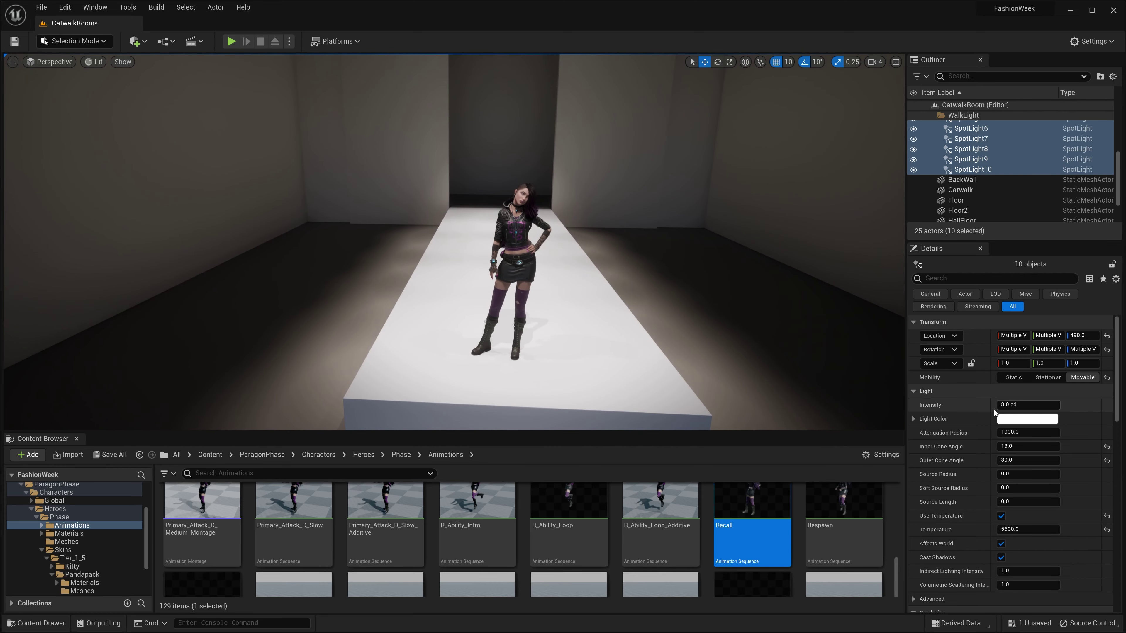
left_click(1015, 460)
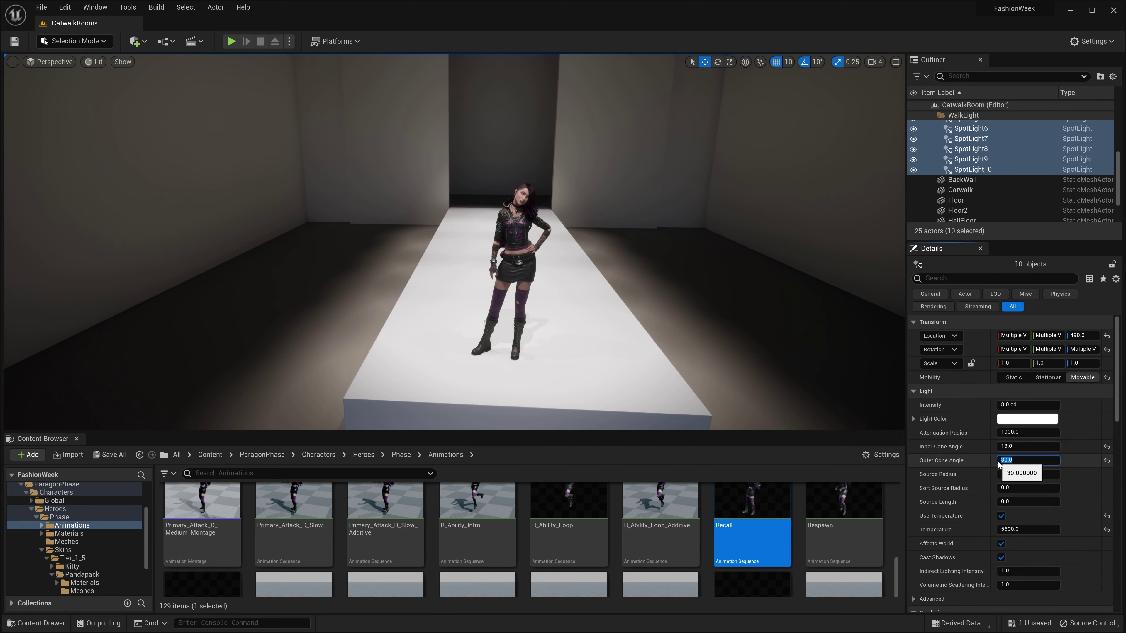
type("35")
key("Return")
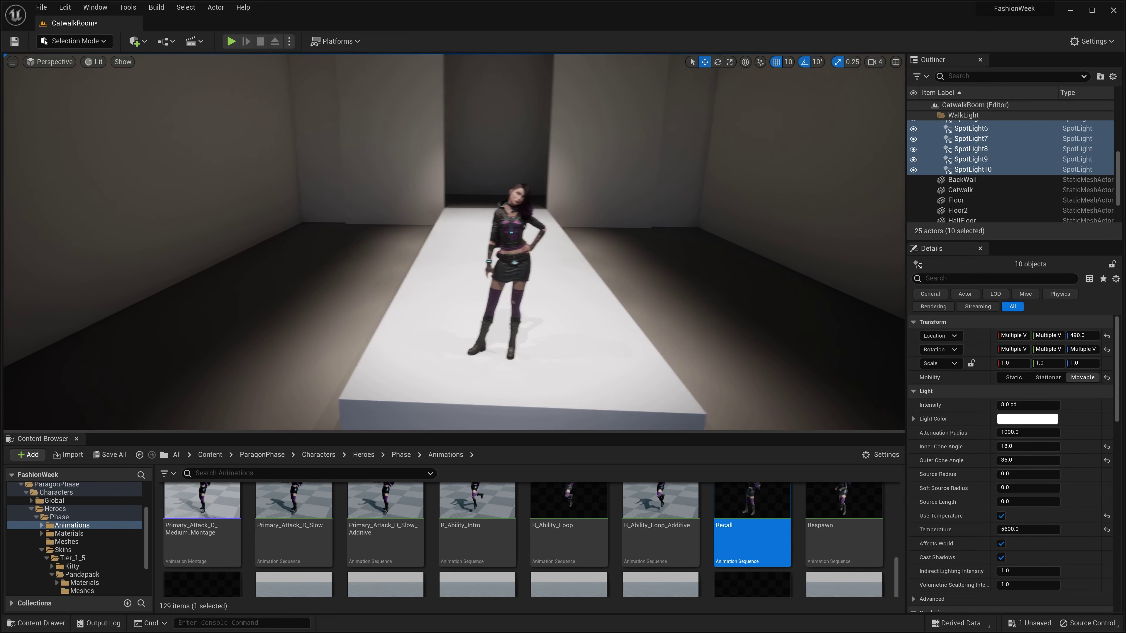
Show the editor icons again, select the front centre spotlight and try an intensity of 18 cd
right_click_drag(754, 241, 717, 219)
key("g")
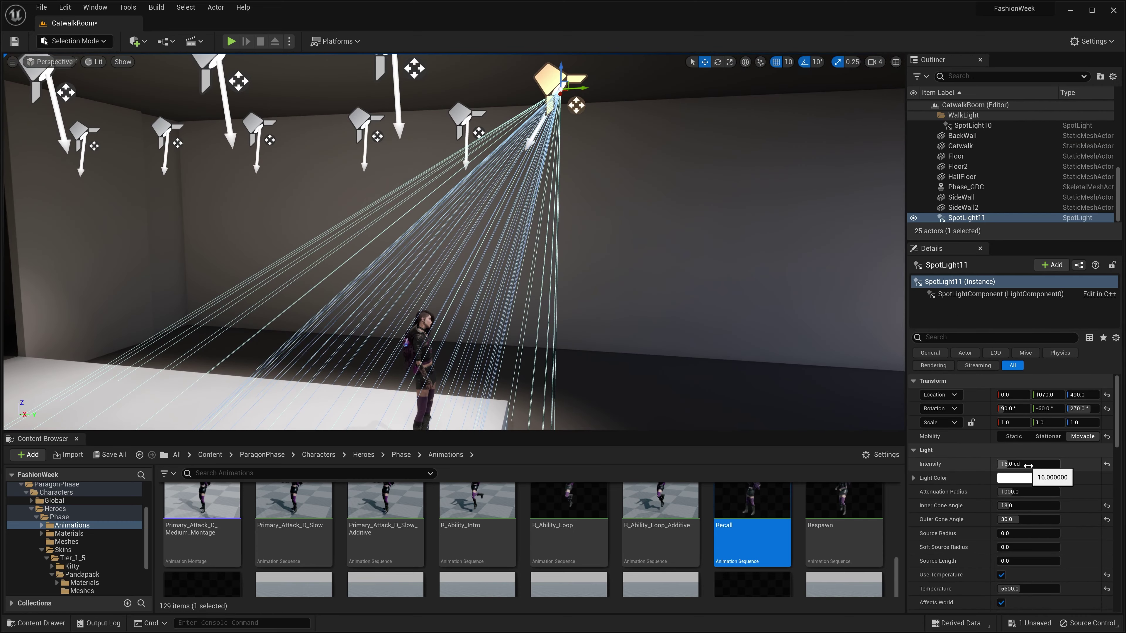
left_click(1028, 463)
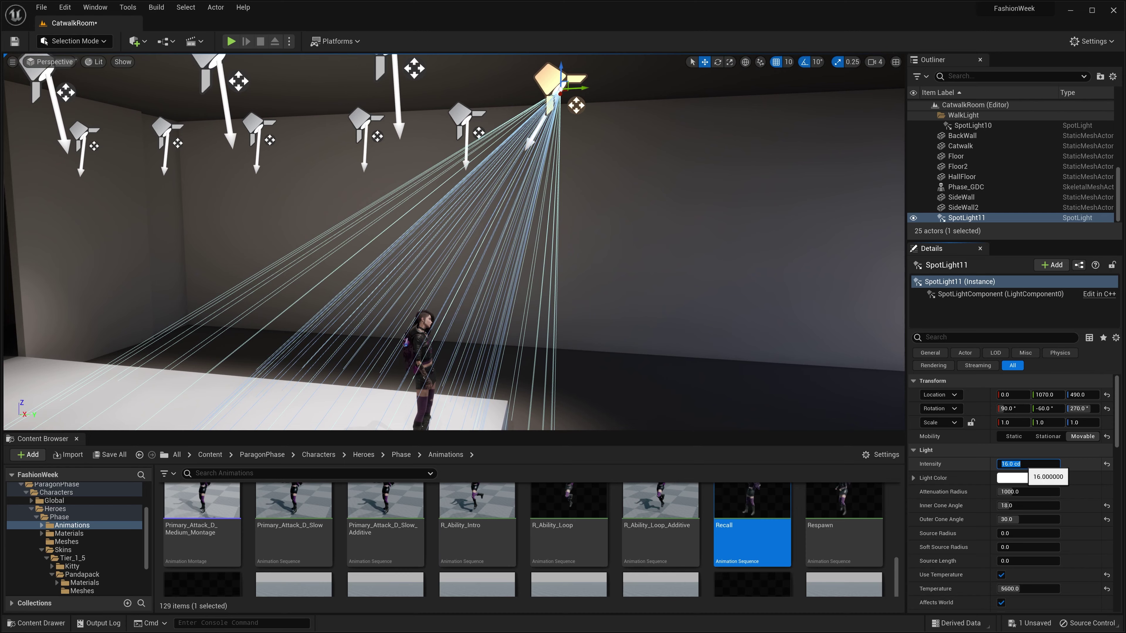
type("18")
key("Return")
Inspect the lighting on the character's face and outfit close up and from in front of the catwalk
right_click_drag(454, 242, 426, 267)
key("w")
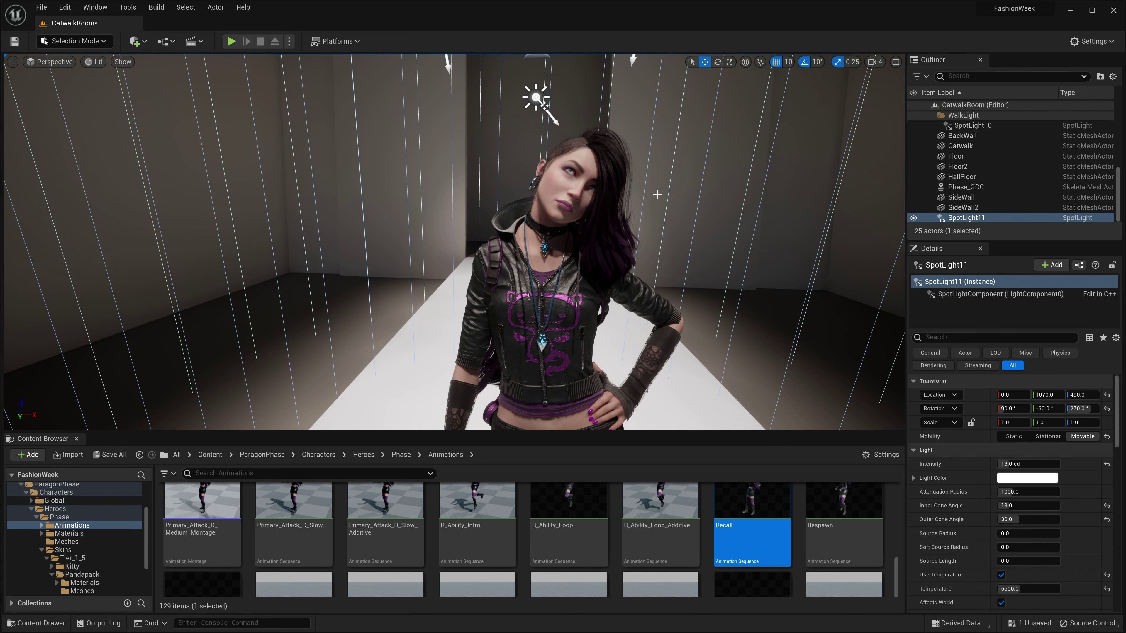
right_click_drag(657, 194, 667, 203)
right_click_drag(636, 242, 620, 222)
key("s")
key("d")
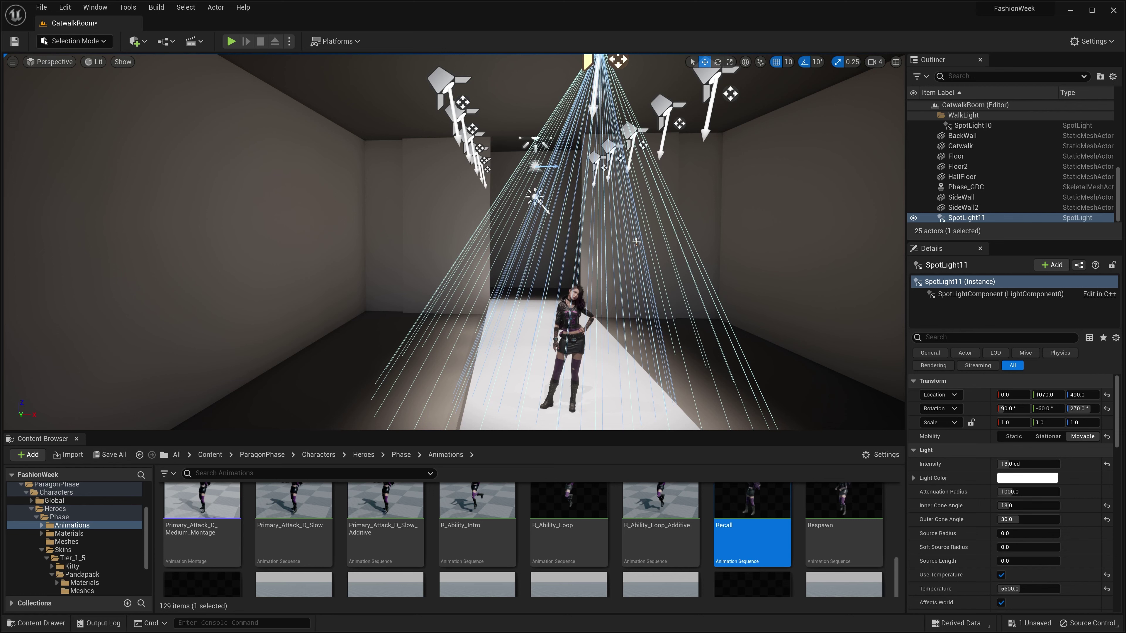
key("a")
Duplicate the front centre spotlight to X 0, Y 1240, Z 60 in front of the catwalk, tilted up about 10°
right_click_drag(516, 154, 653, 137)
left_click_drag(438, 83, 577, 381, "alt")
key("e")
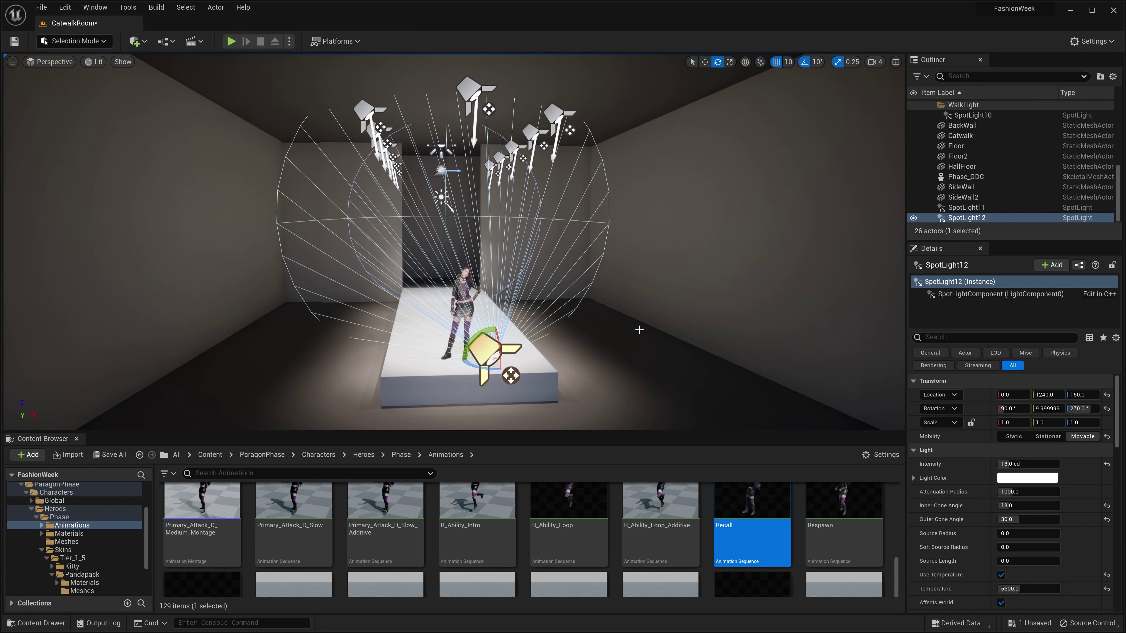
key("w")
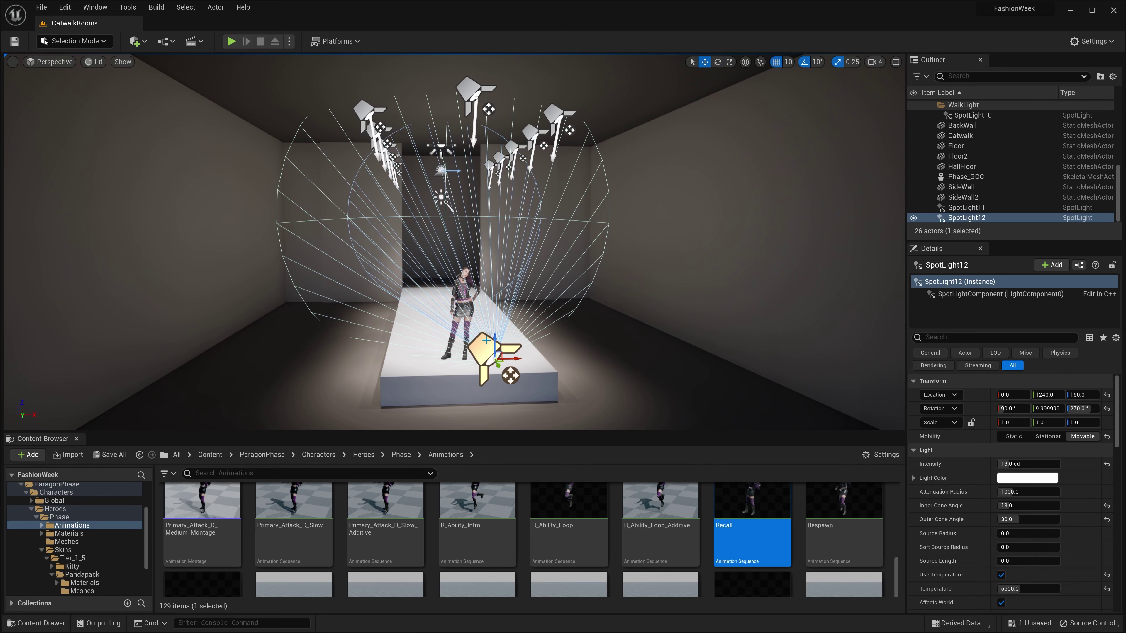
left_click_drag(497, 344, 498, 420)
Move the duplicated spotlight sideways to X -150 and turn it towards the character with a Z rotation of 290°
right_click_drag(563, 347, 543, 372)
key("s")
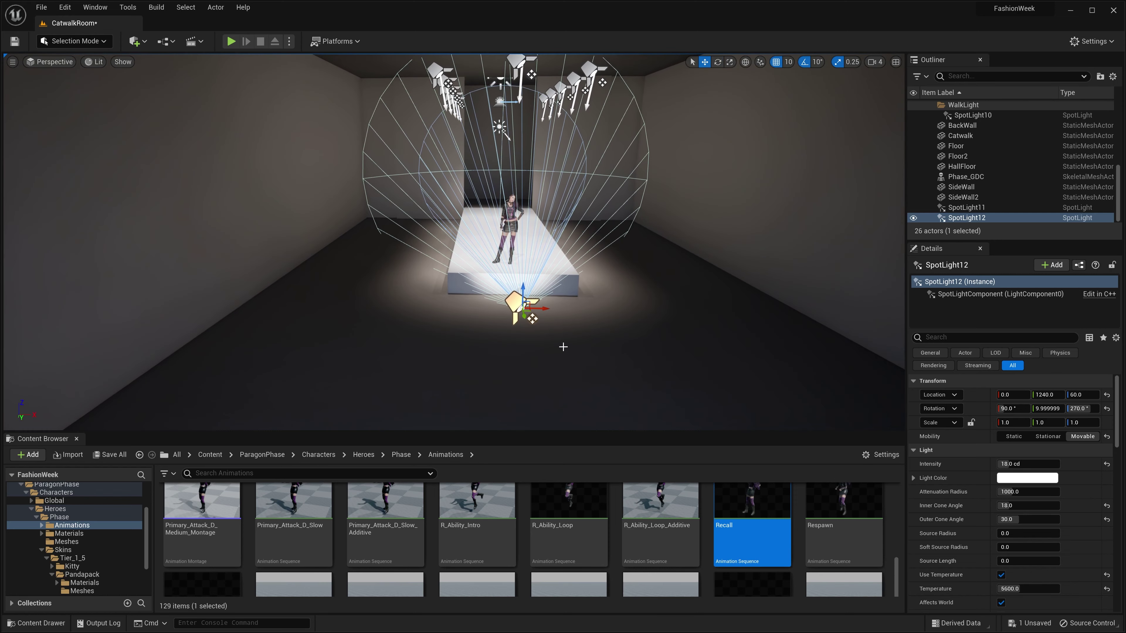
left_click_drag(543, 309, 448, 316)
key("e")
key("w")
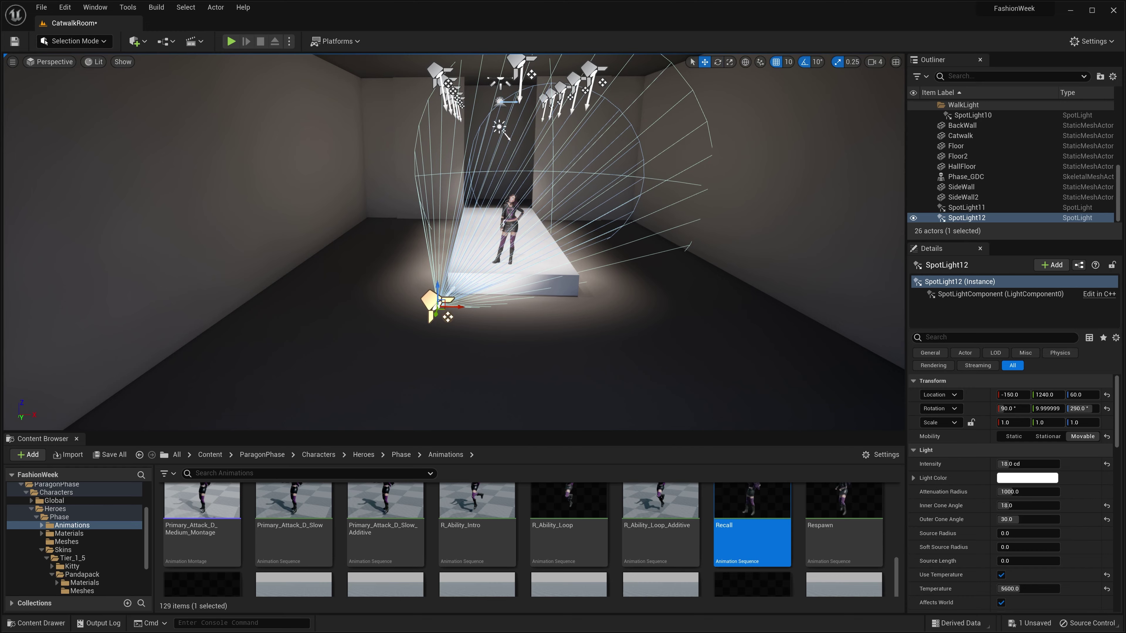
Raise the low side spotlight to Z 130, switch the transform coordinate space and tilt the light up to about 20°
scroll(443, 312, "up", 3)
key("w")
right_click_drag(530, 342, 510, 357)
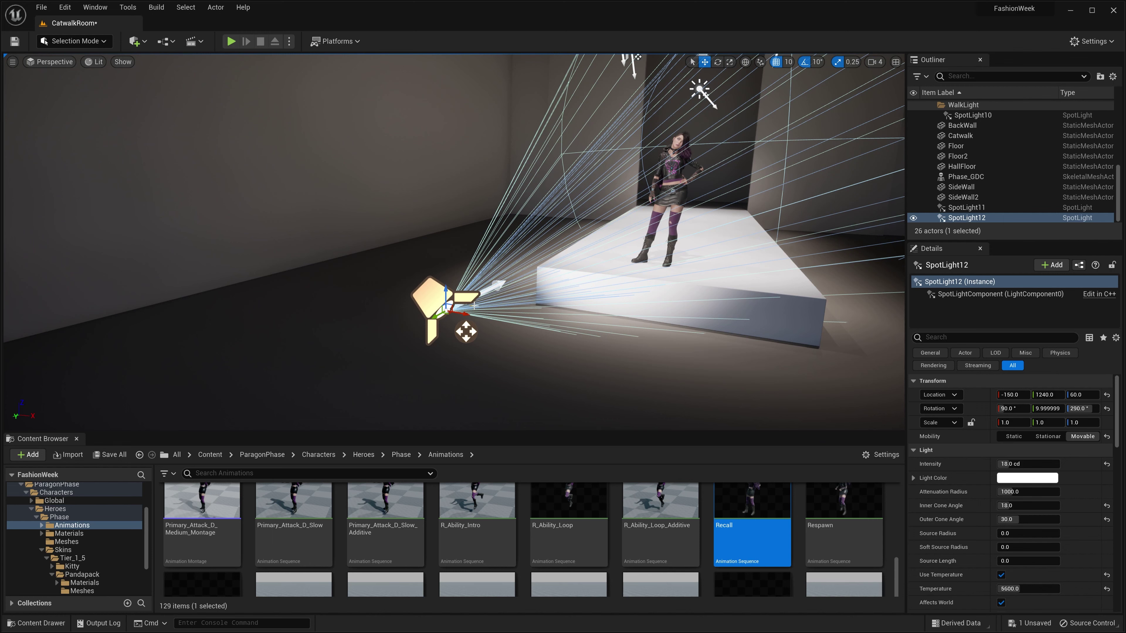
left_click_drag(445, 286, 427, 201)
key("e")
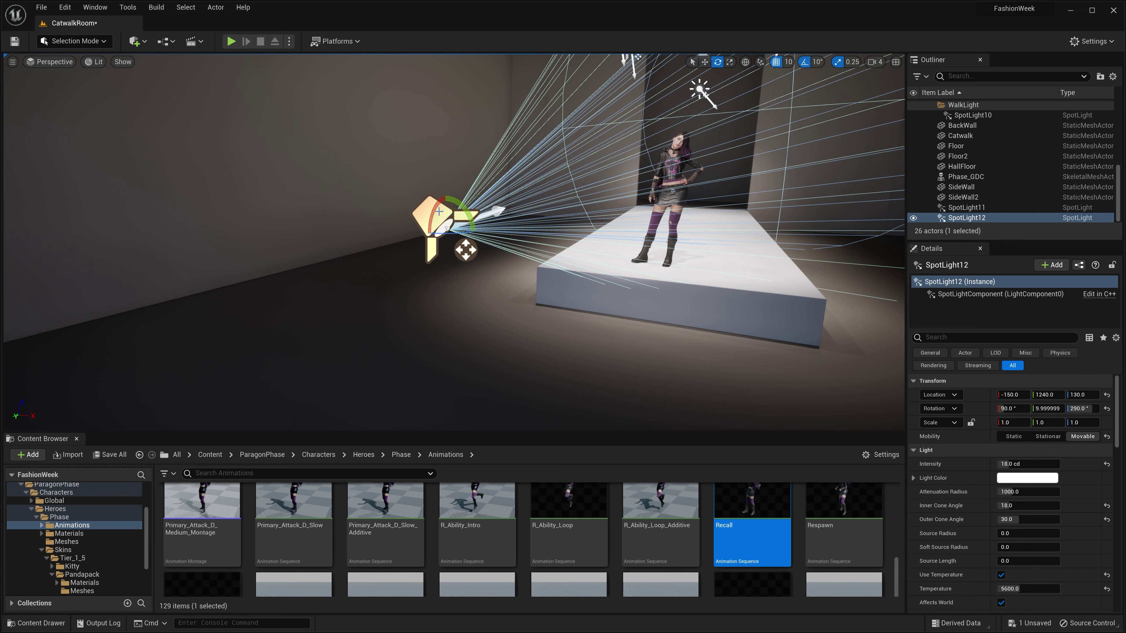
left_click(746, 63)
left_click_drag(463, 212, 459, 195)
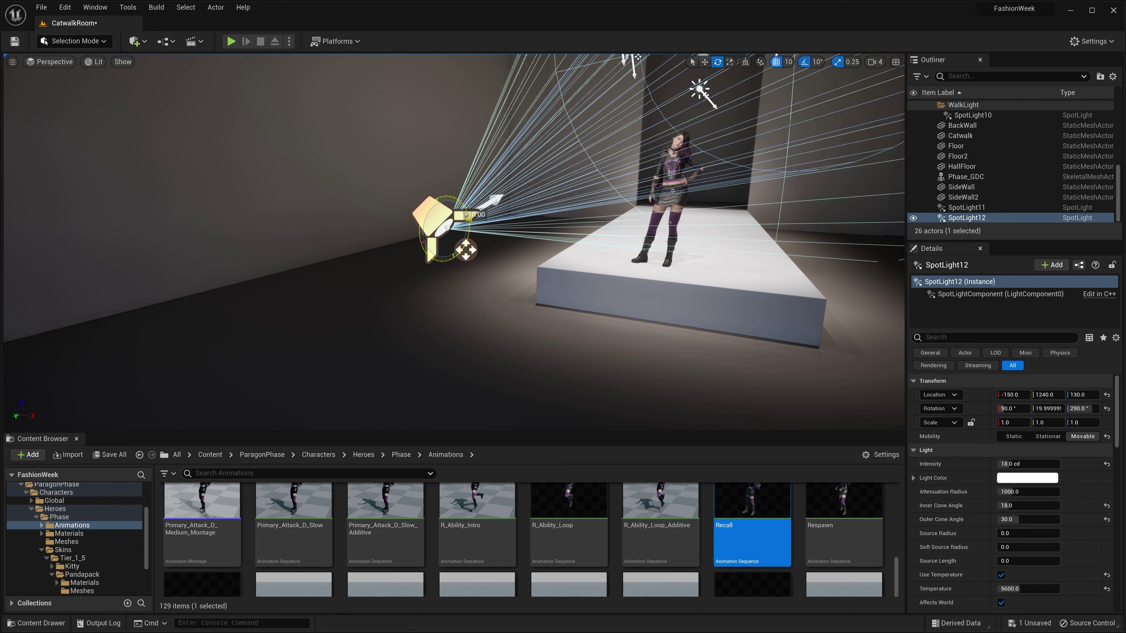
Move the low side spotlight closer to the catwalk at Y 1160 and turn it to a Z rotation of 310°
key("w")
right_click_drag(443, 263, 339, 263)
key("ctrl+grave")
left_click_drag(322, 261, 380, 236)
key("e")
left_click_drag(392, 238, 364, 238)
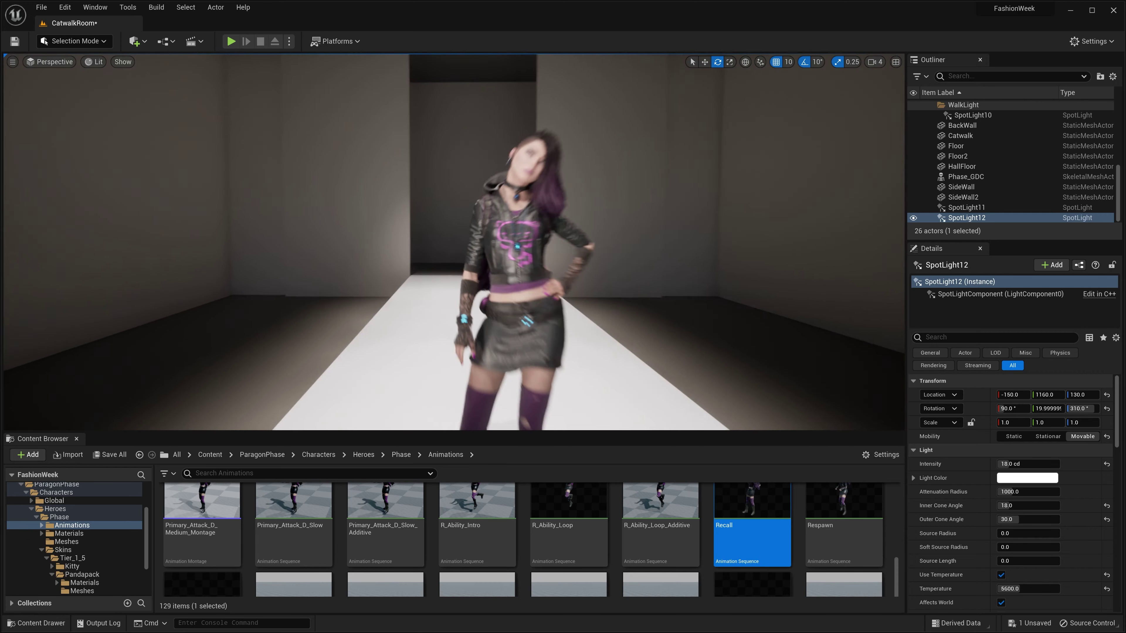
Check the character with the editor icons hidden, show them again and try an intensity of 12 cd on the low side spotlight
scroll(454, 242, "up", 6)
left_click_drag(454, 242, 444, 279)
right_click_drag(610, 227, 515, 222)
key("s")
key("g")
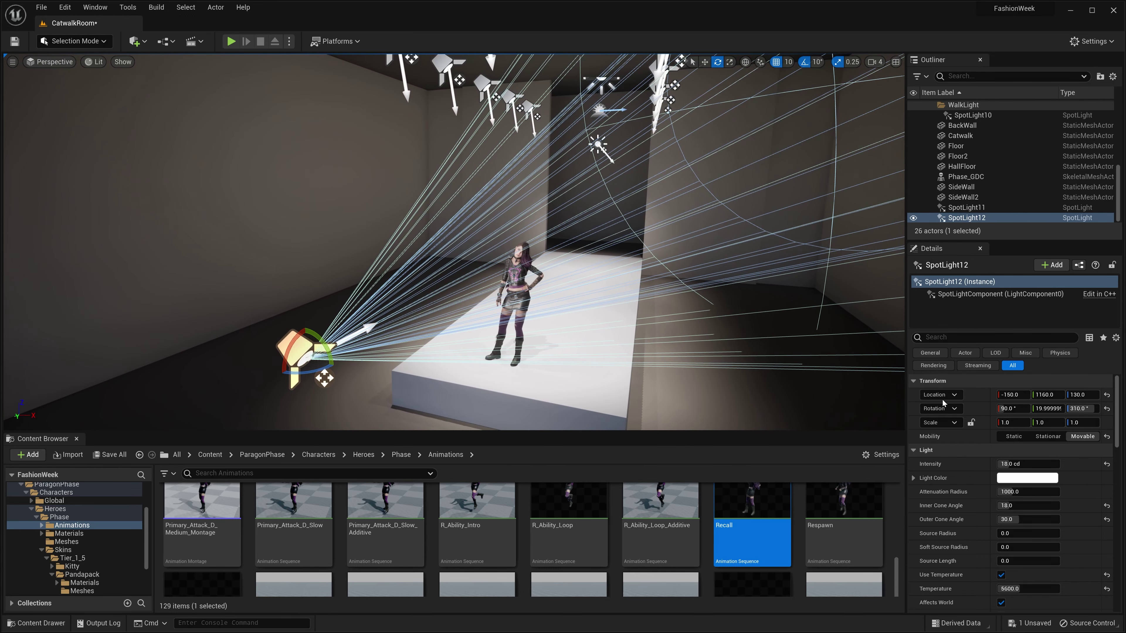
left_click(1019, 464)
type("12")
key("Return")
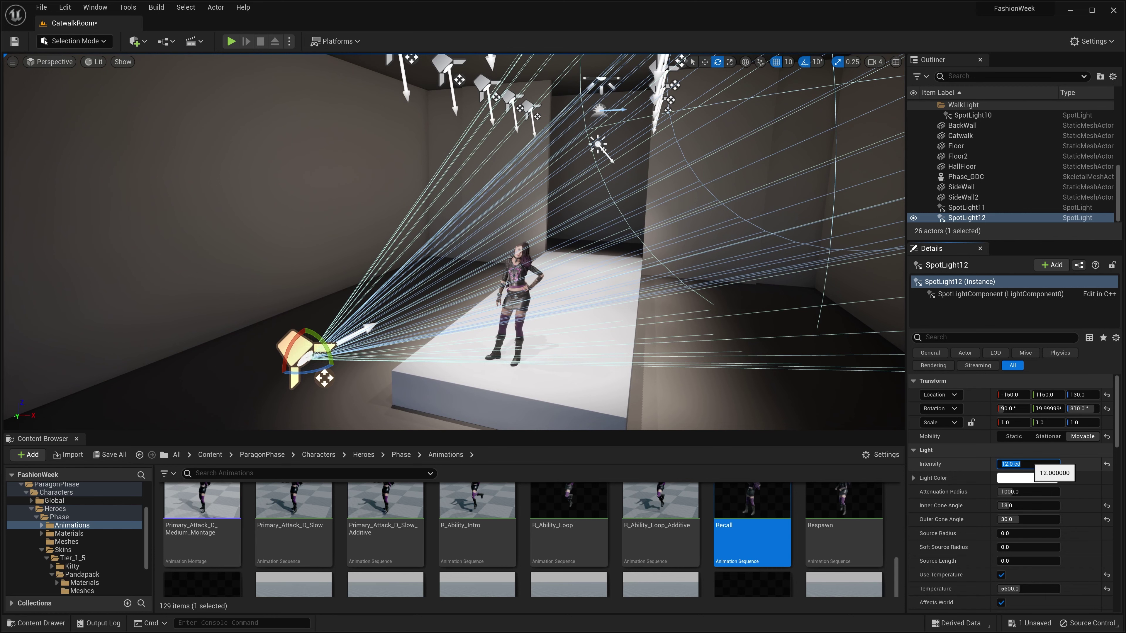
Select the front centre spotlight above the character and try an intensity of 16 cd
right_click_drag(721, 343, 737, 303)
left_click(433, 129)
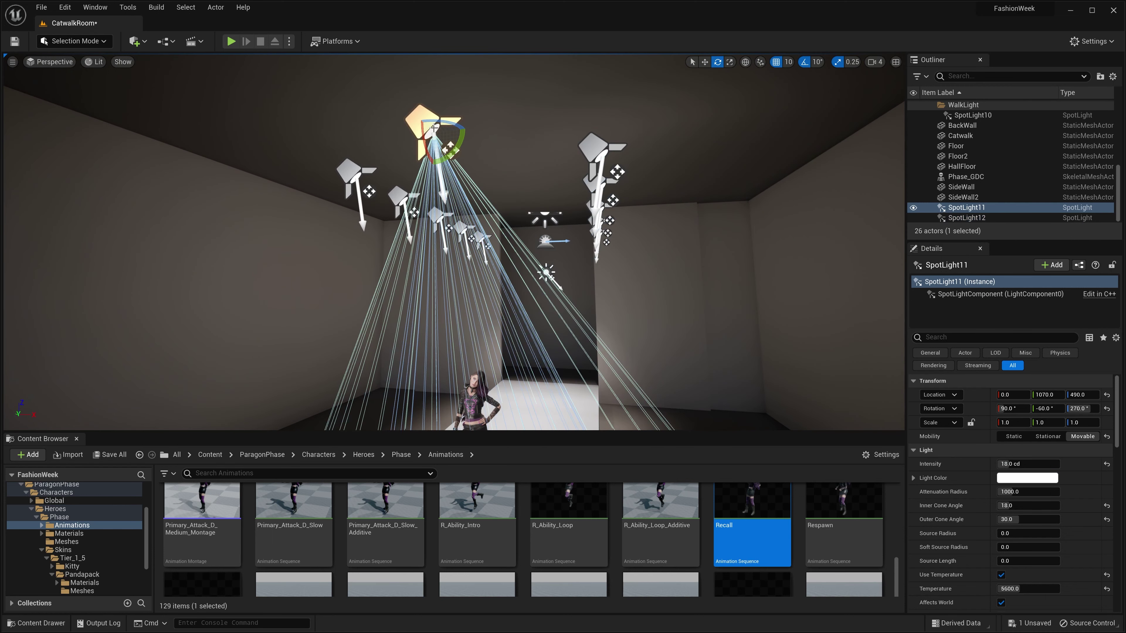
left_click(1043, 464)
type("16")
key("Return")
Check the light on the character's face close up and set the front centre spotlight's intensity to 12 cd
right_click_drag(649, 367, 656, 406)
right_click_drag(491, 317, 445, 304)
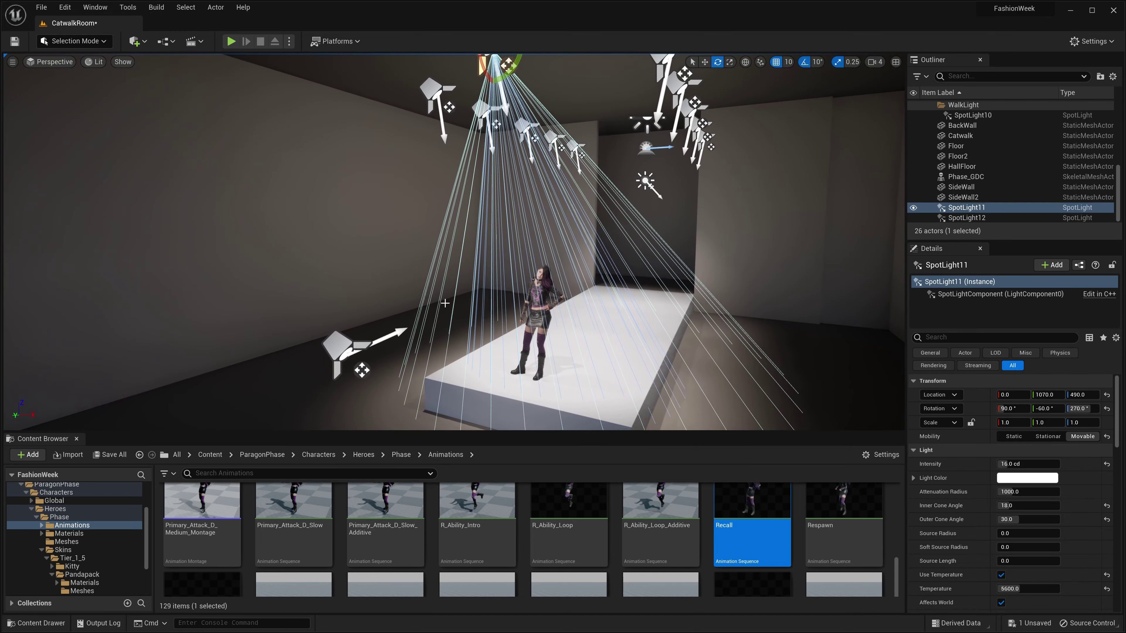
key("w")
right_click_drag(628, 245, 664, 254)
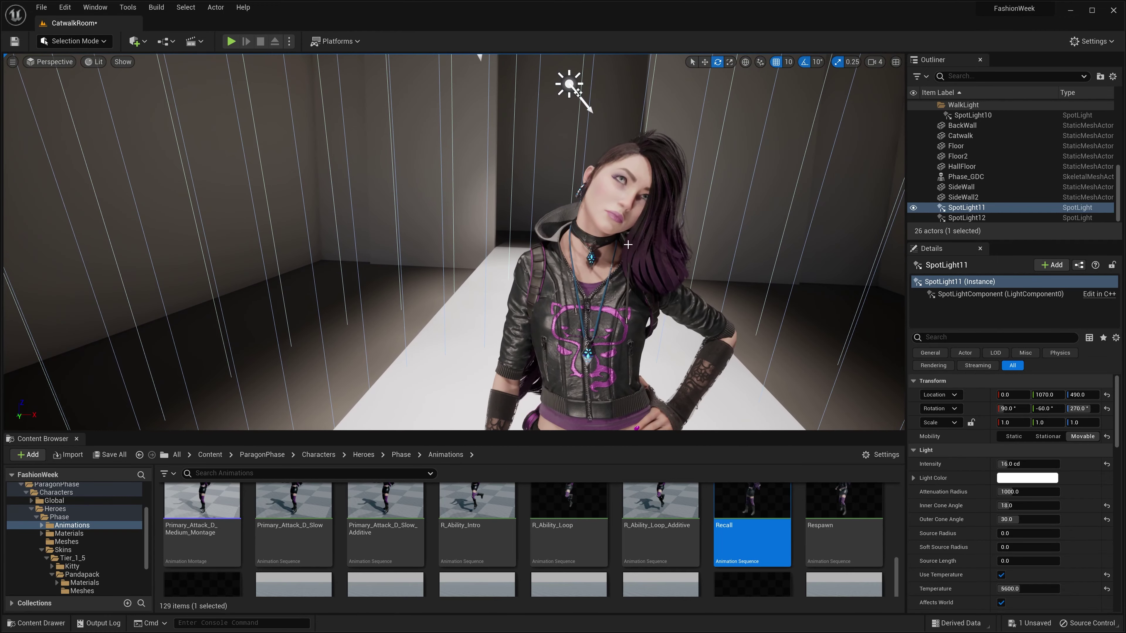
left_click(1020, 464)
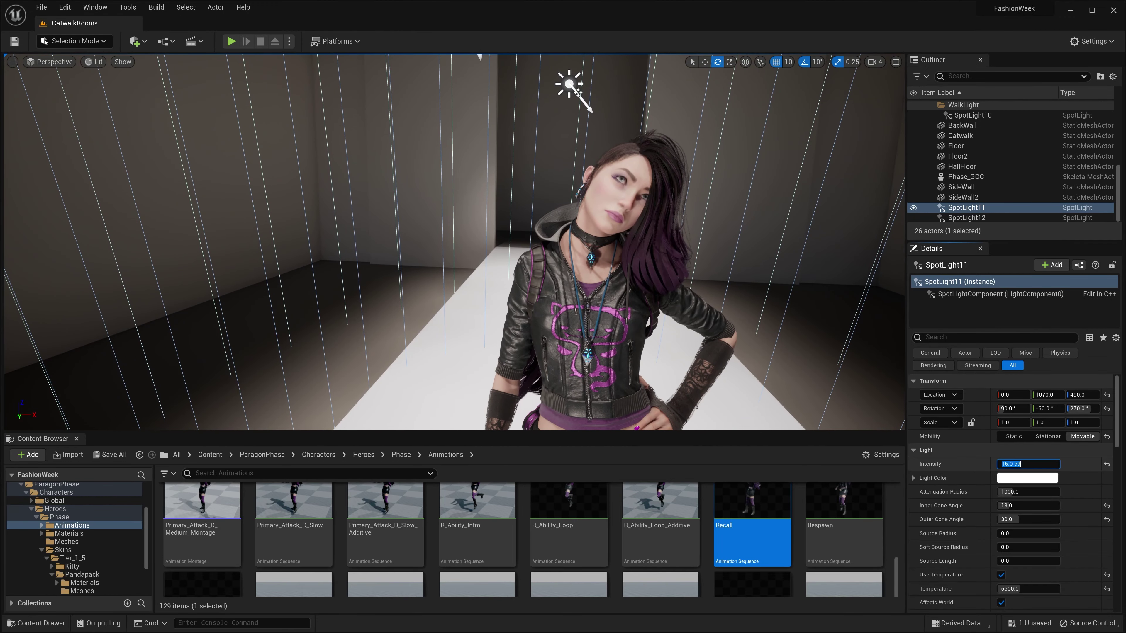
type("12")
key("Return")
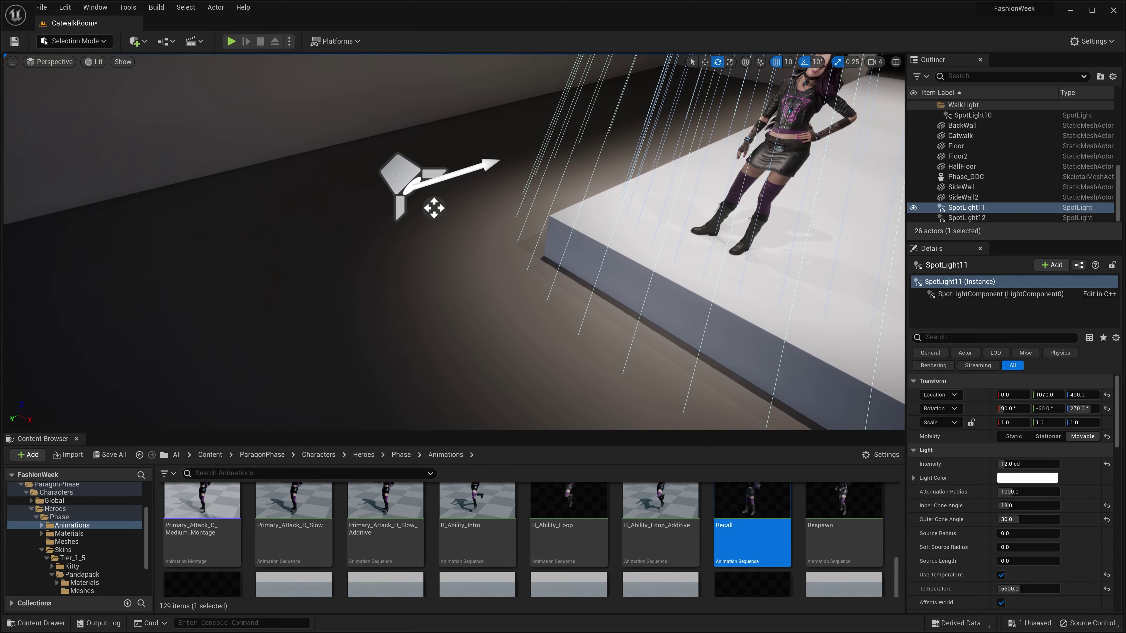
Select the low side spotlight beside the catwalk and try intensities of 8 cd and 10 cd on it
left_click(434, 209)
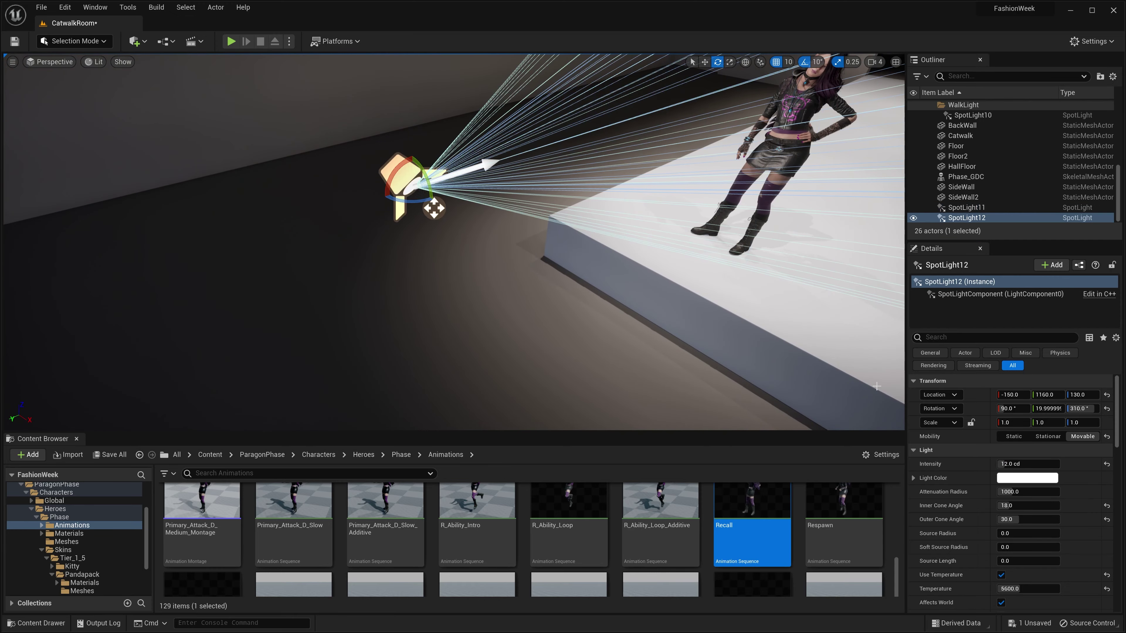
left_click(1019, 464)
type("8")
key("Return")
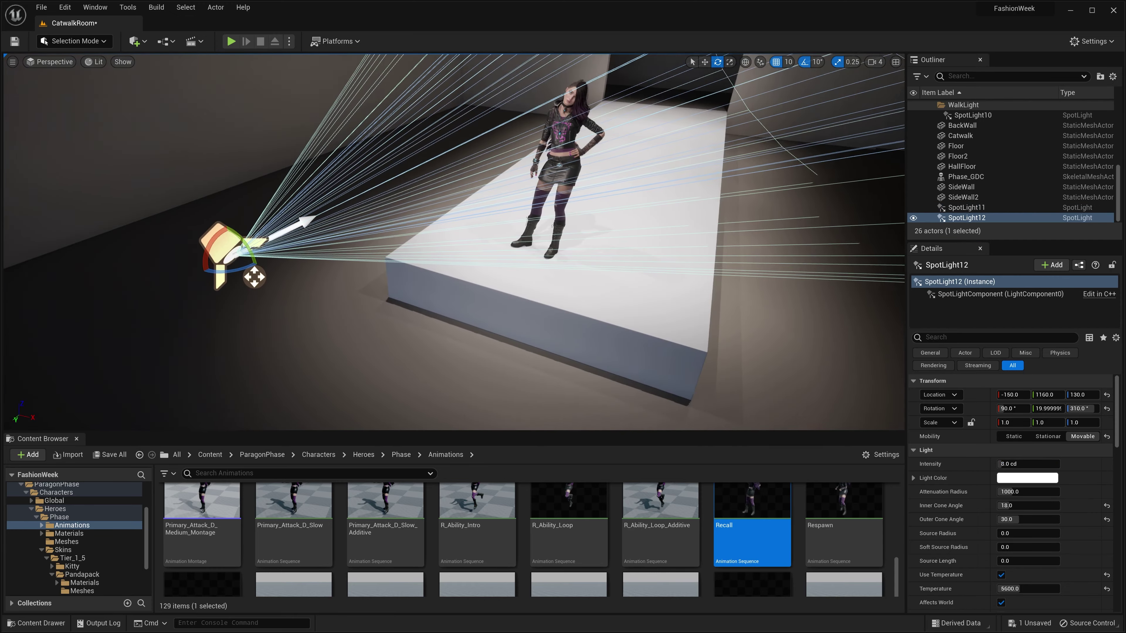
right_click_drag(453, 243, 466, 213)
left_click(1035, 463)
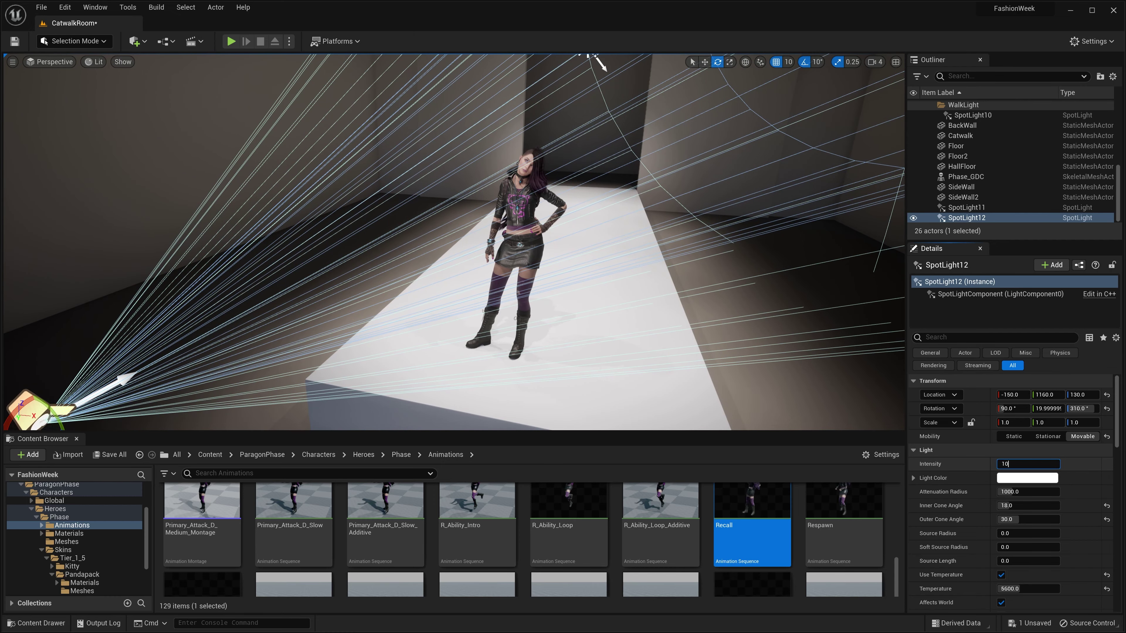
type("10")
key("Return")
Narrow the low side spotlight's inner cone angle to about 6.8 and its outer cone angle to about 28.19
left_click_drag(1014, 522, 987, 507)
right_click_drag(423, 236, 389, 222)
key("a")
key("d")
right_click_drag(302, 69, 323, 69)
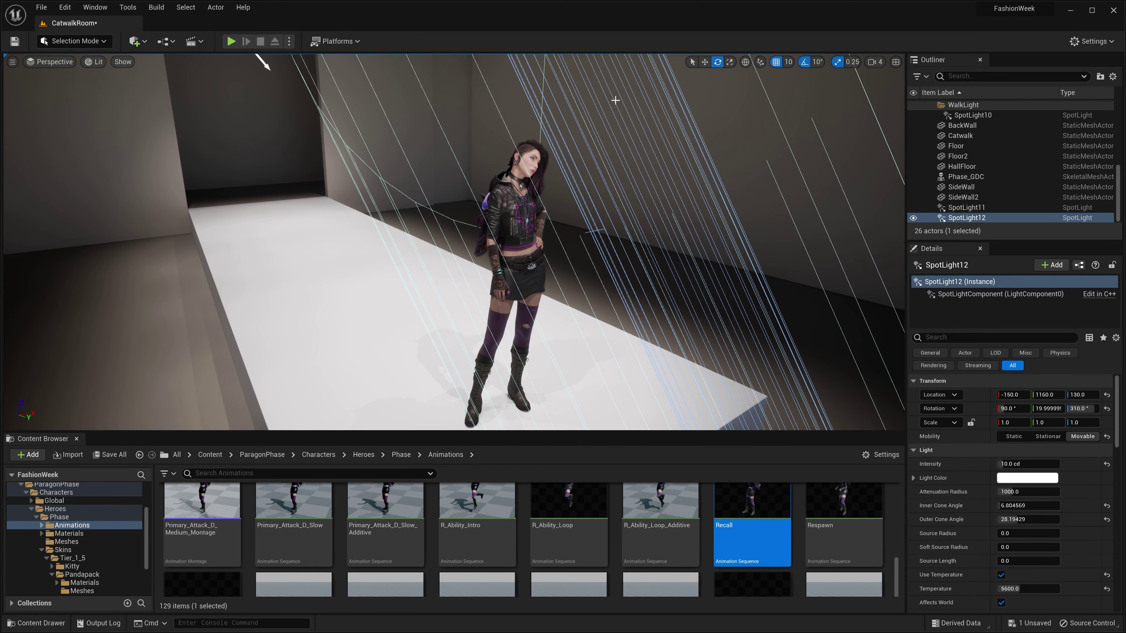
Move the low side spotlight to X -210, Y 1080, Z 120 with a Z rotation of 320° and check the character with editor icons hidden
key("f")
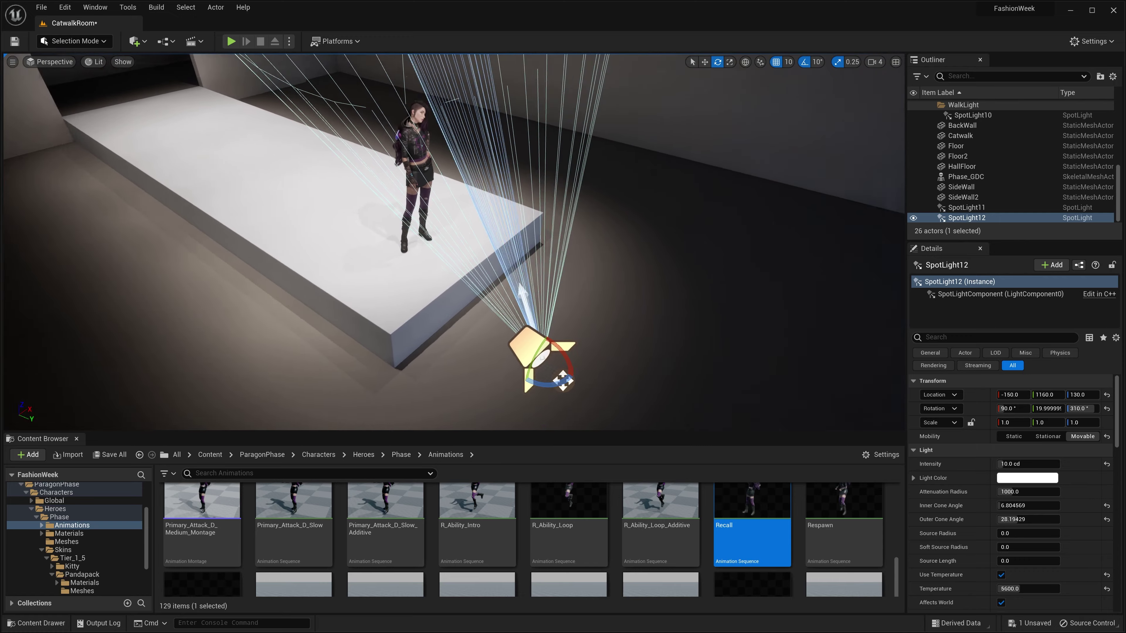
key("w")
left_click_drag(547, 360, 429, 361)
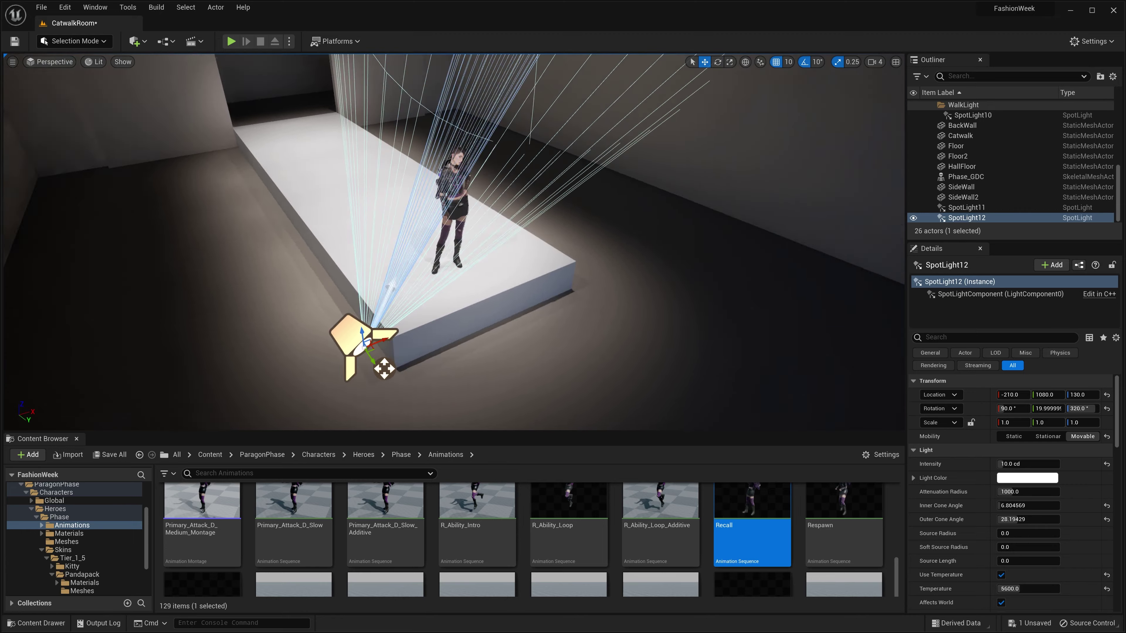
right_click_drag(429, 310, 523, 283)
left_click_drag(197, 281, 203, 305)
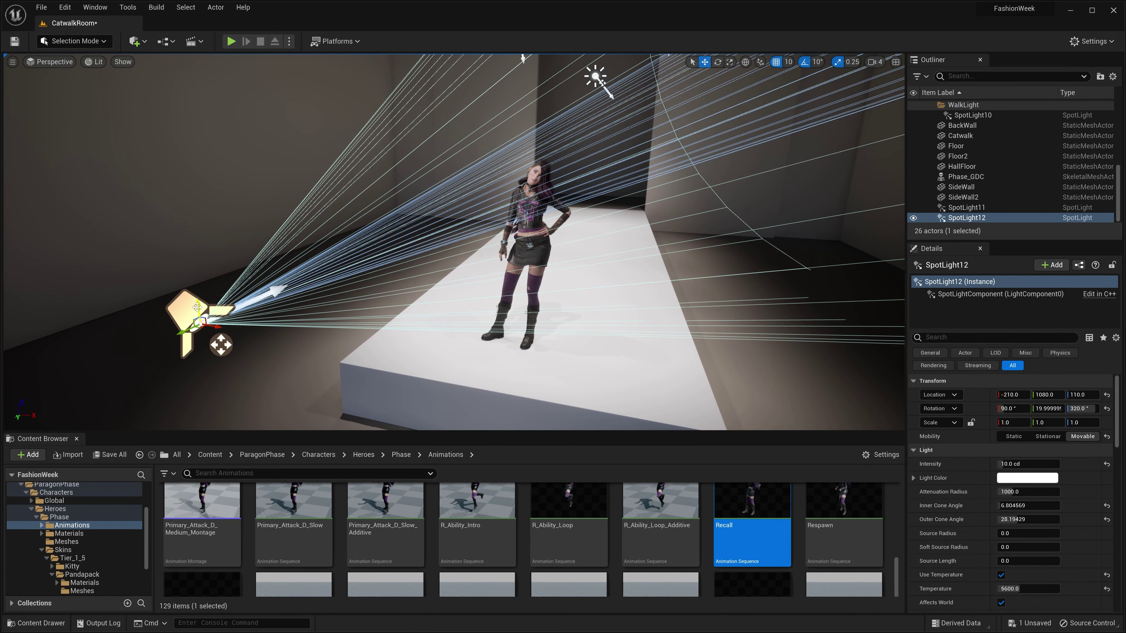
left_click_drag(334, 296, 333, 289)
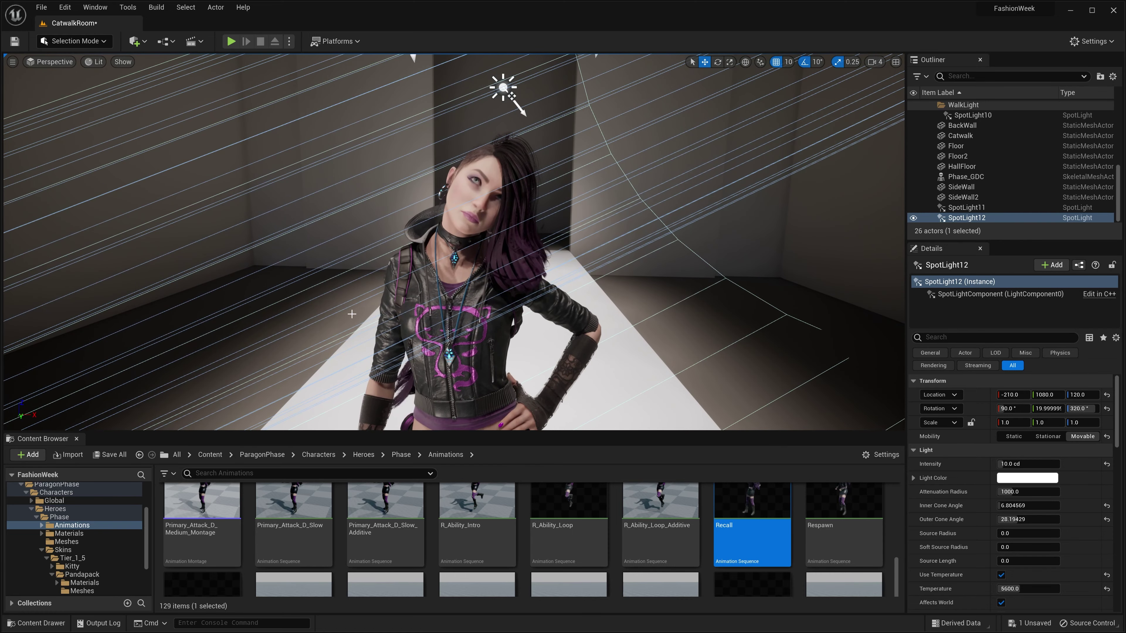
key("g")
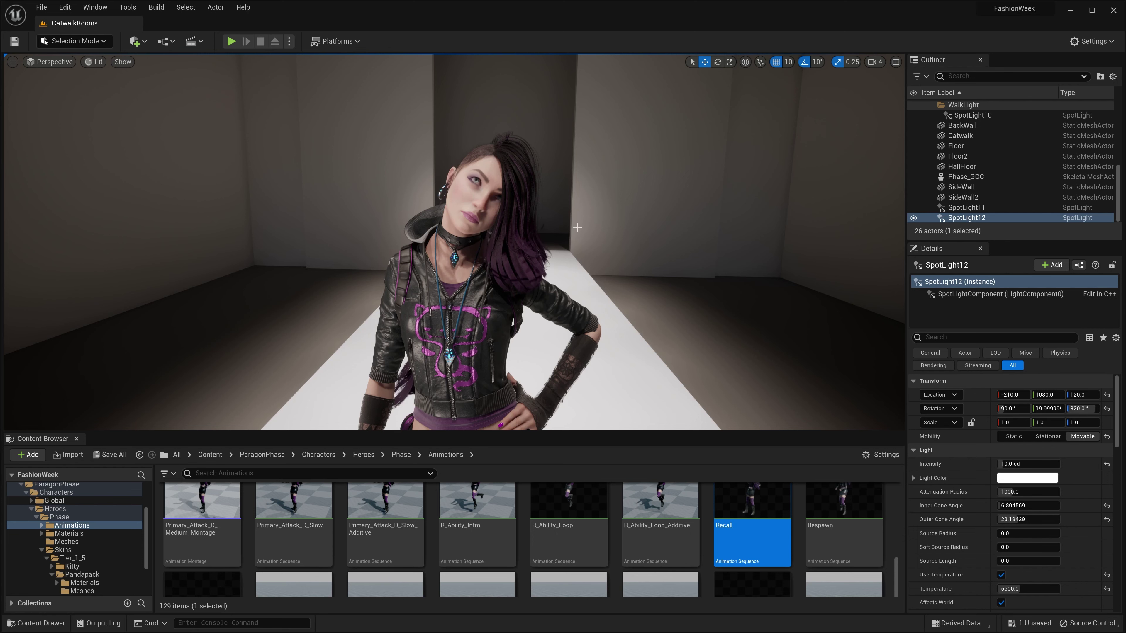
key("s")
right_click_drag(527, 258, 474, 277)
key("g")
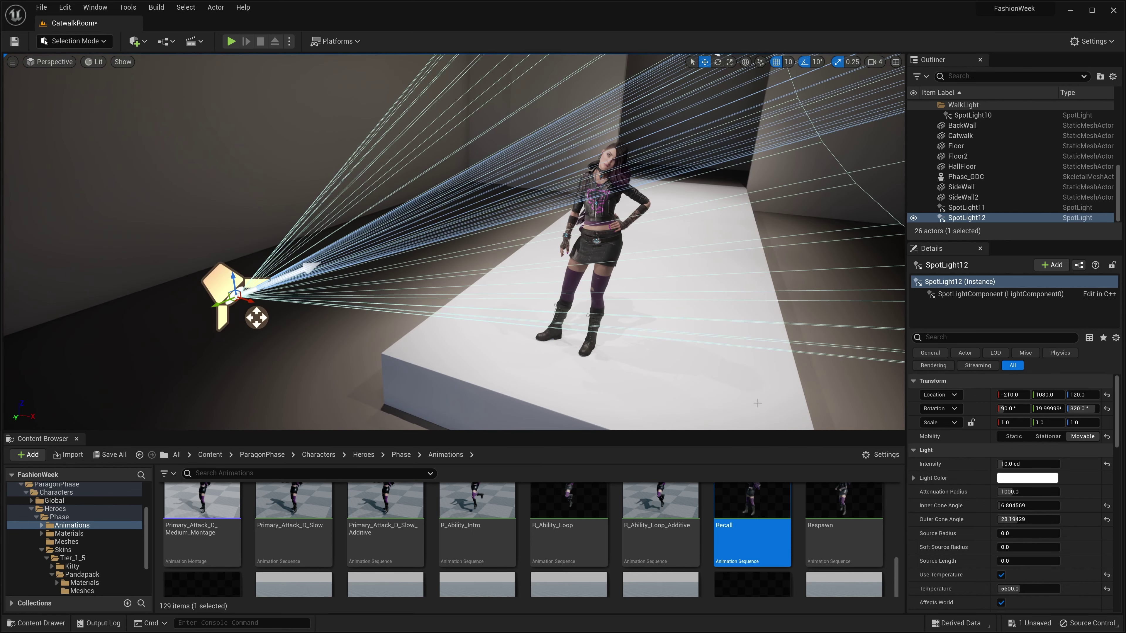
Try 12 cd and 16 cd on the low side spotlight, and settle its intensity at 14 cd
left_click(1020, 464)
type("1")
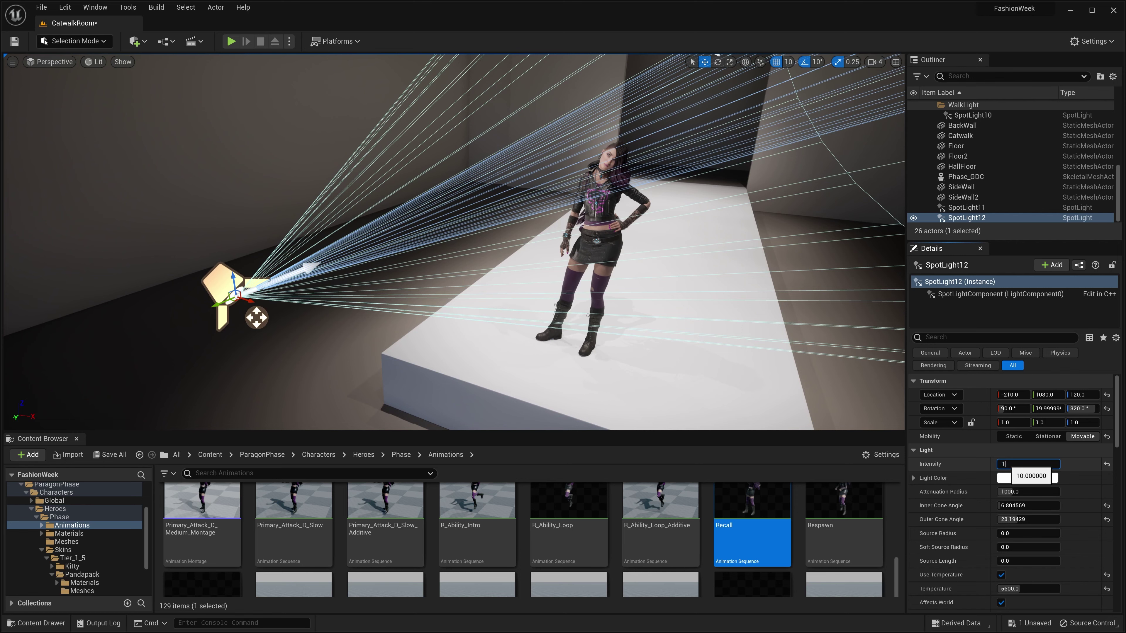
type("2")
key("Return")
type("16.0 cd")
key("Return")
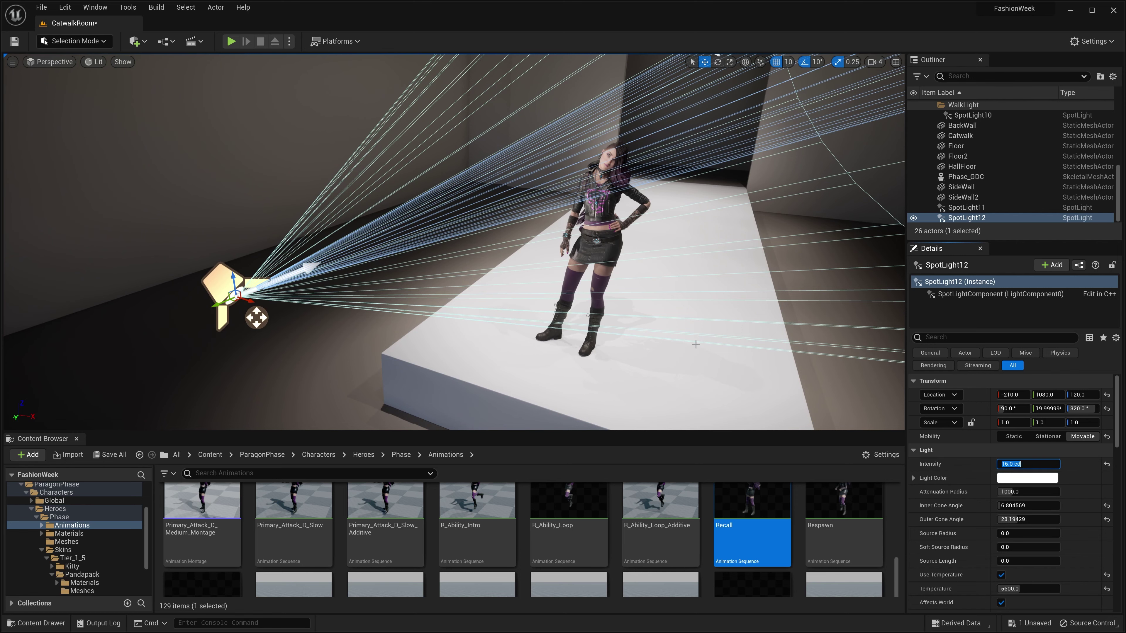
right_click_drag(452, 241, 505, 244)
type("14")
key("Return")
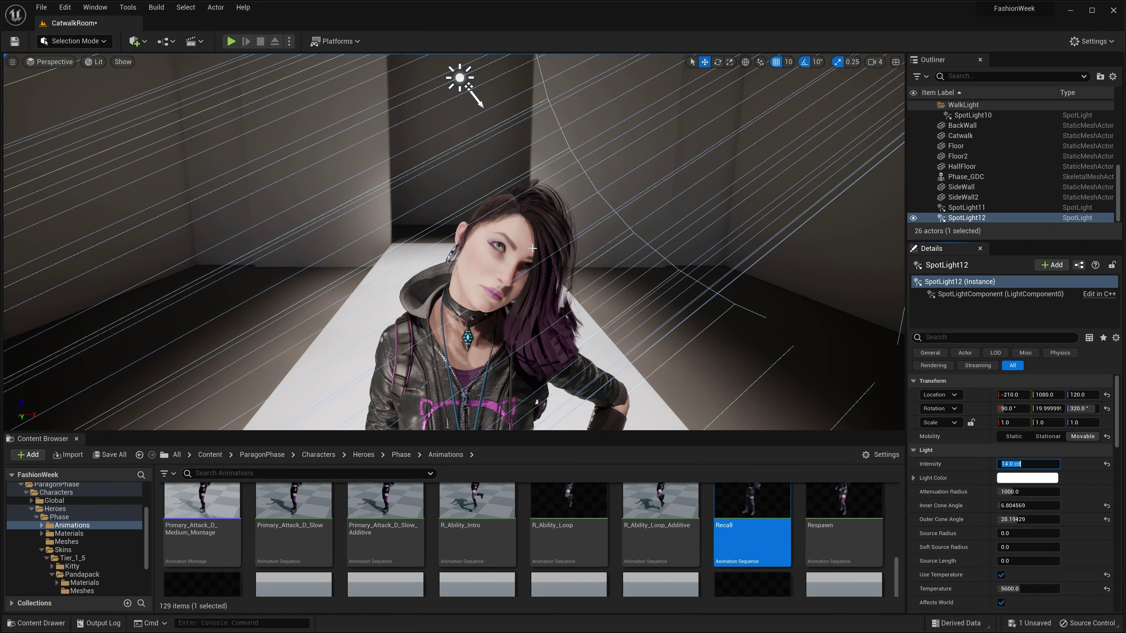
Select the front centre spotlight above the character and set its intensity to 14 cd
right_click_drag(575, 259, 594, 233)
left_click(415, 143)
left_click(1021, 465)
type("14")
key("Return")
right_click_drag(772, 367, 798, 357)
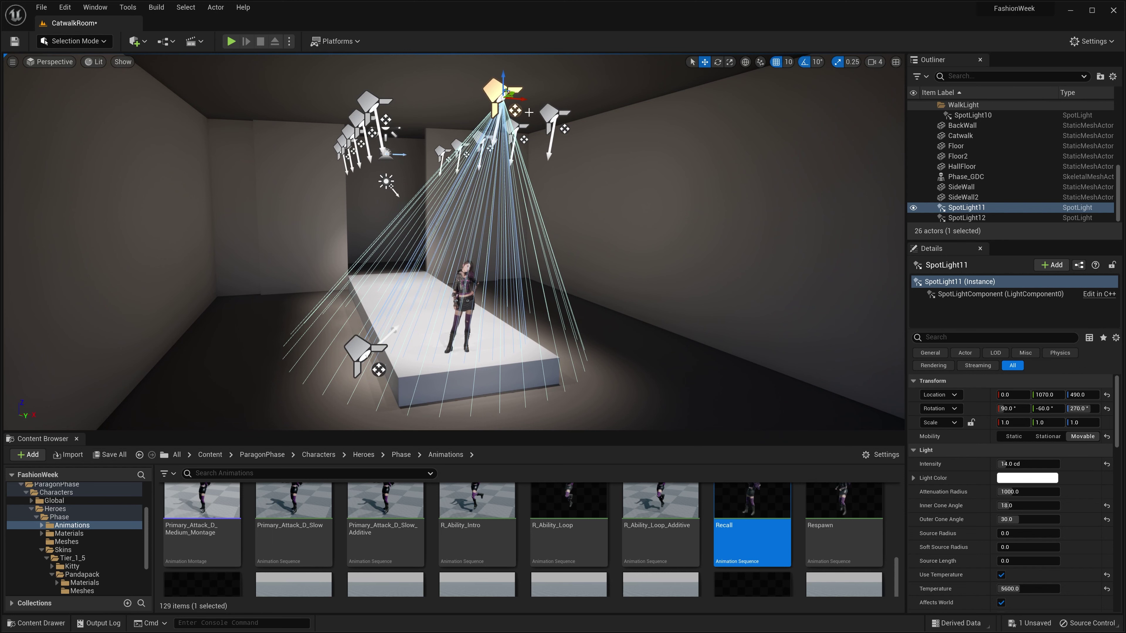
Select the low side spotlight and examine the light on the character close up and from afar with the editor icons hidden
left_click(358, 349)
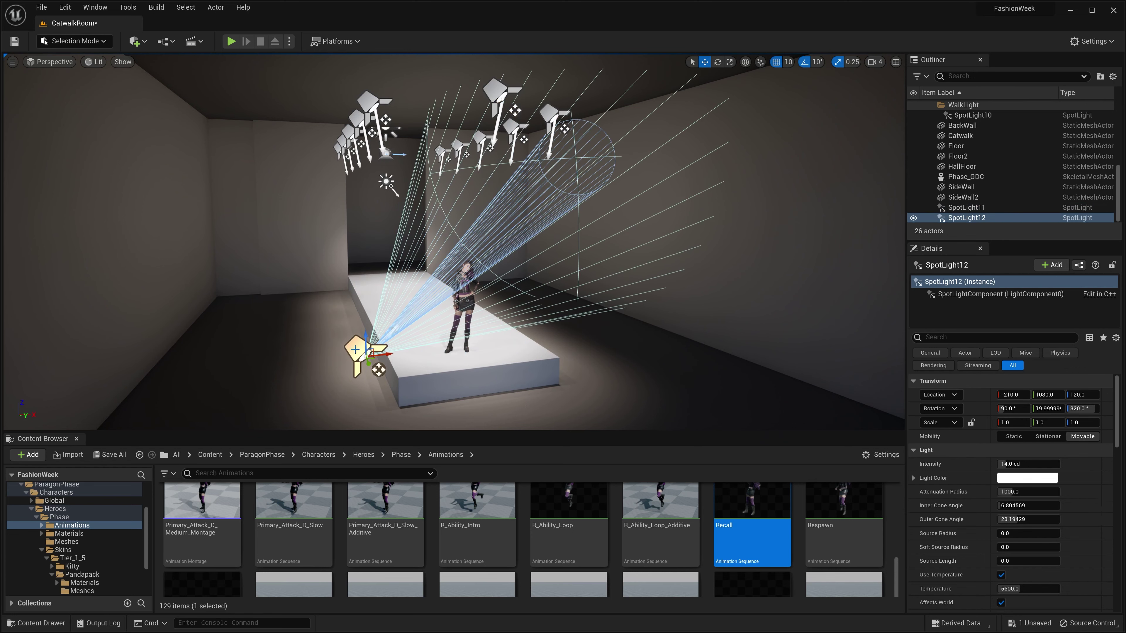
mouse_move(358, 350)
right_mouse_down()
mouse_move(370, 348)
mouse_move(350, 368)
right_mouse_up()
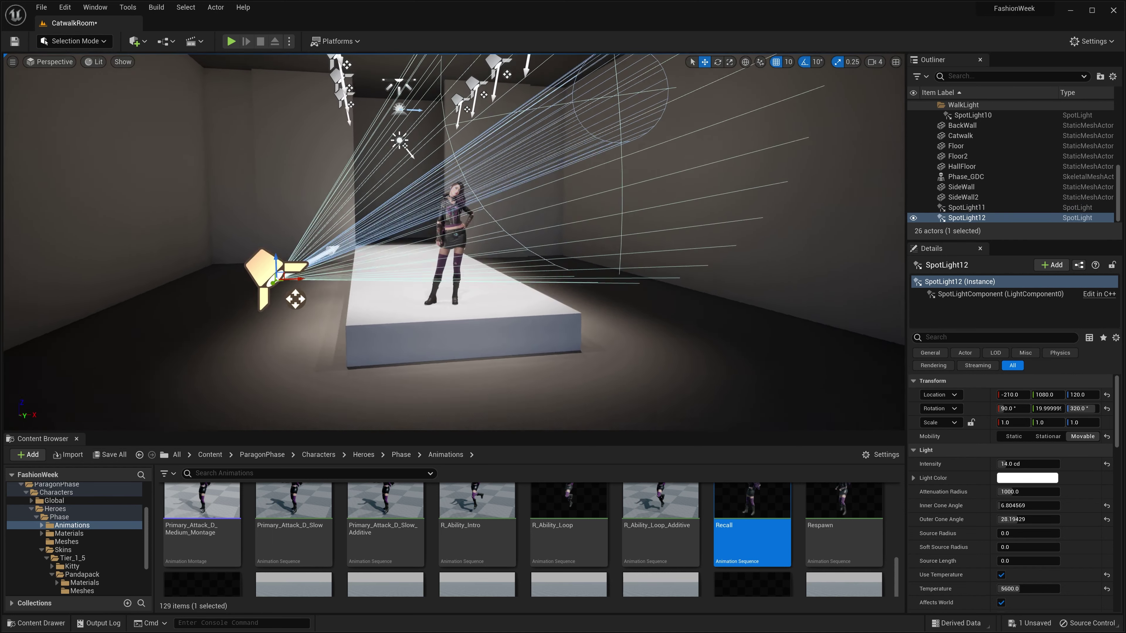
right_click_drag(559, 196, 555, 203)
key("d")
key("w")
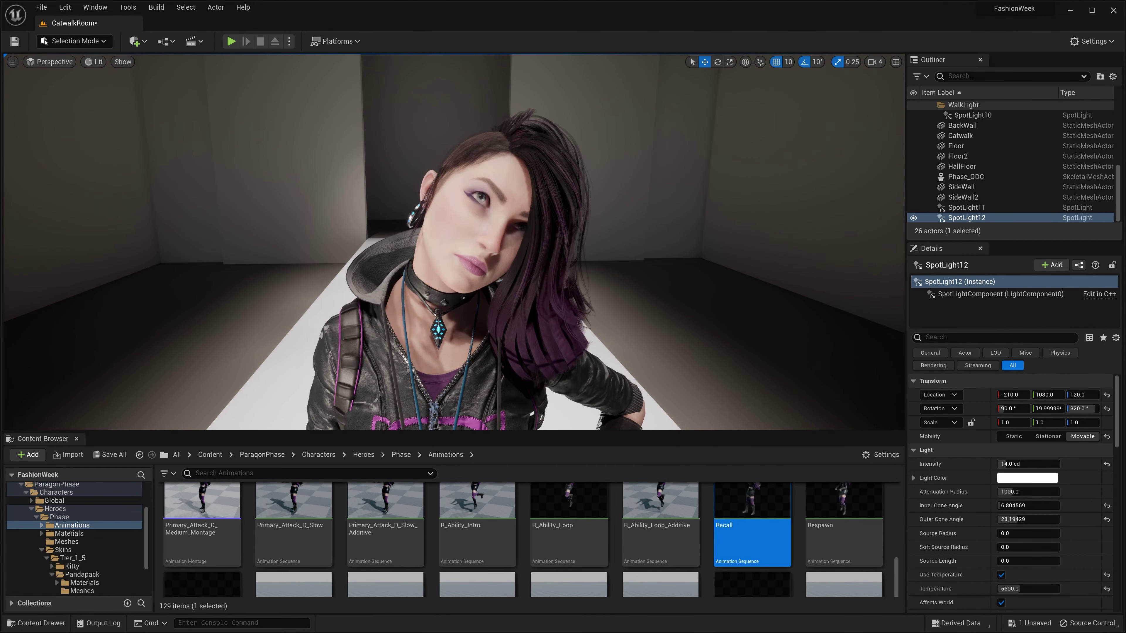
key("s")
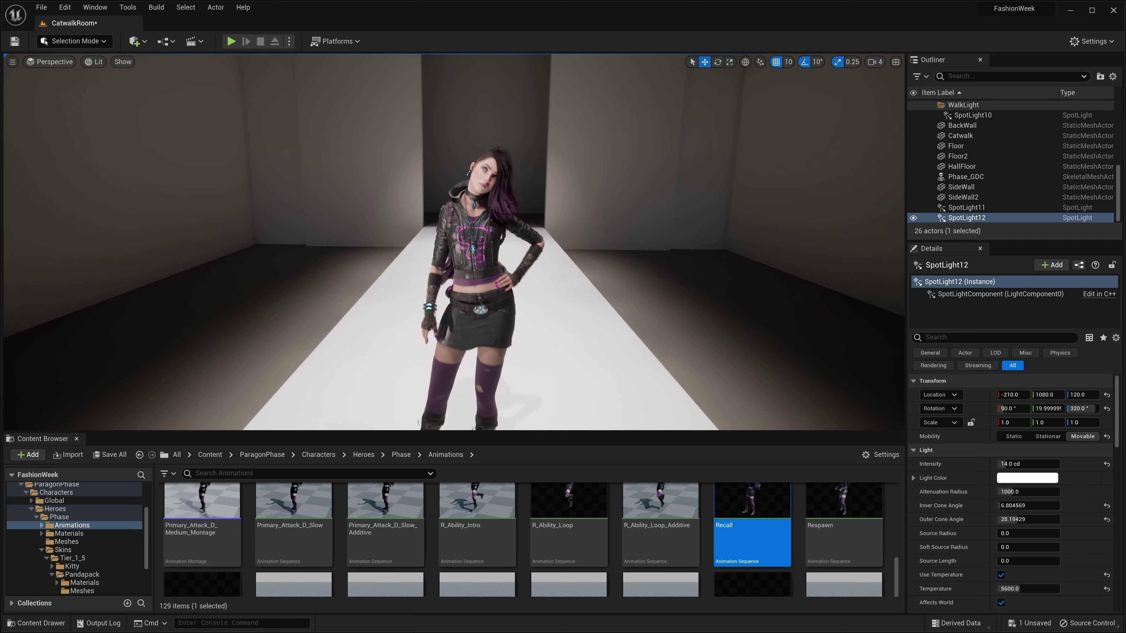
right_click_drag(454, 242, 487, 275)
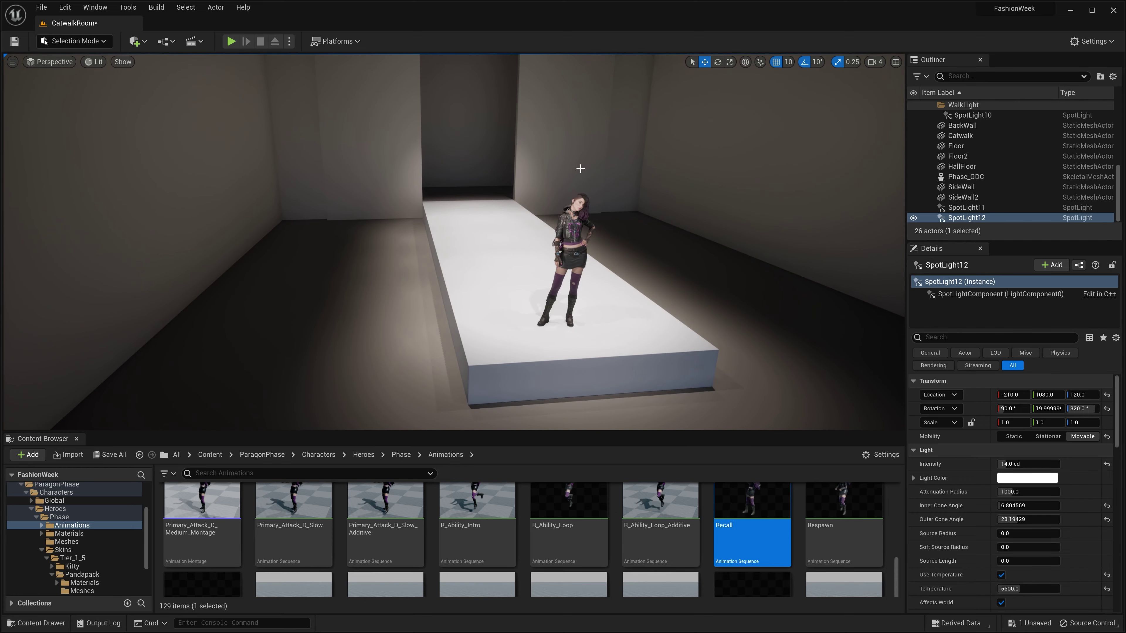
key("g")
Examine the spotlight rig and the lit character from several angles, and cancel the pending autosave
key("a")
right_click_drag(445, 153, 514, 154)
key("d")
right_click_drag(613, 248, 564, 330)
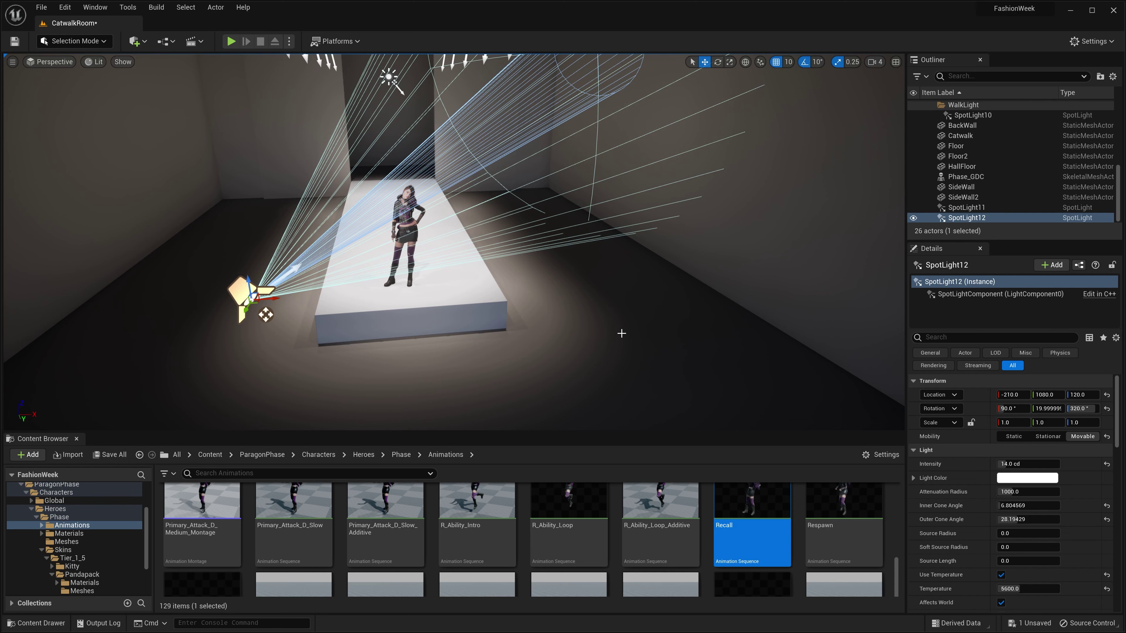
right_click_drag(498, 241, 484, 154)
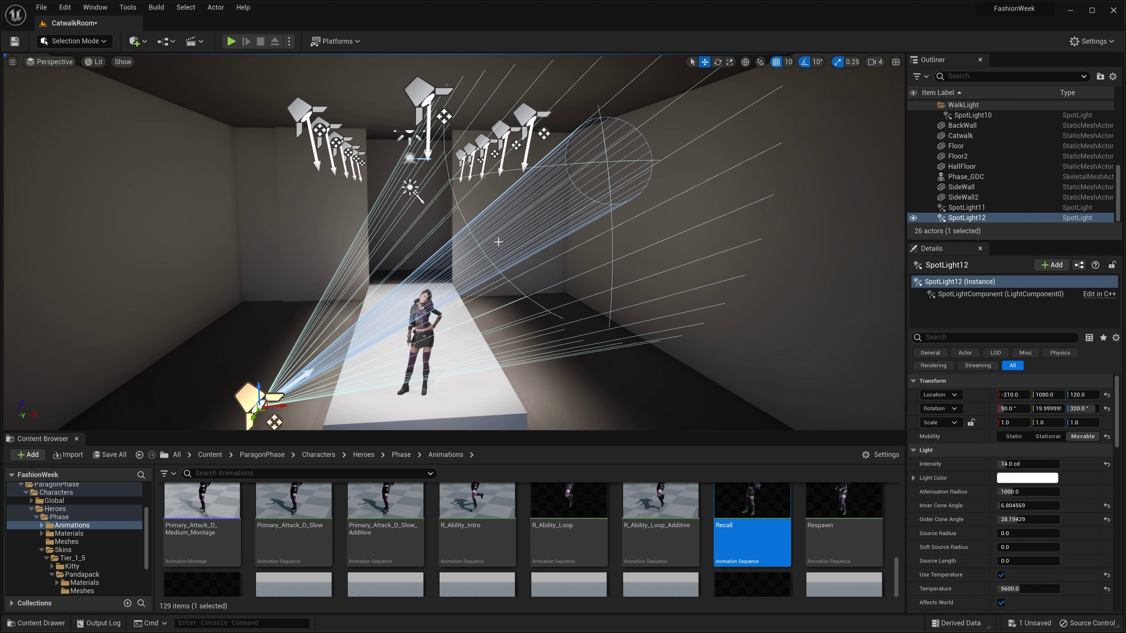
right_click_drag(332, 160, 323, 217)
key("a")
right_click_drag(594, 279, 656, 242)
right_click_drag(710, 335, 711, 320)
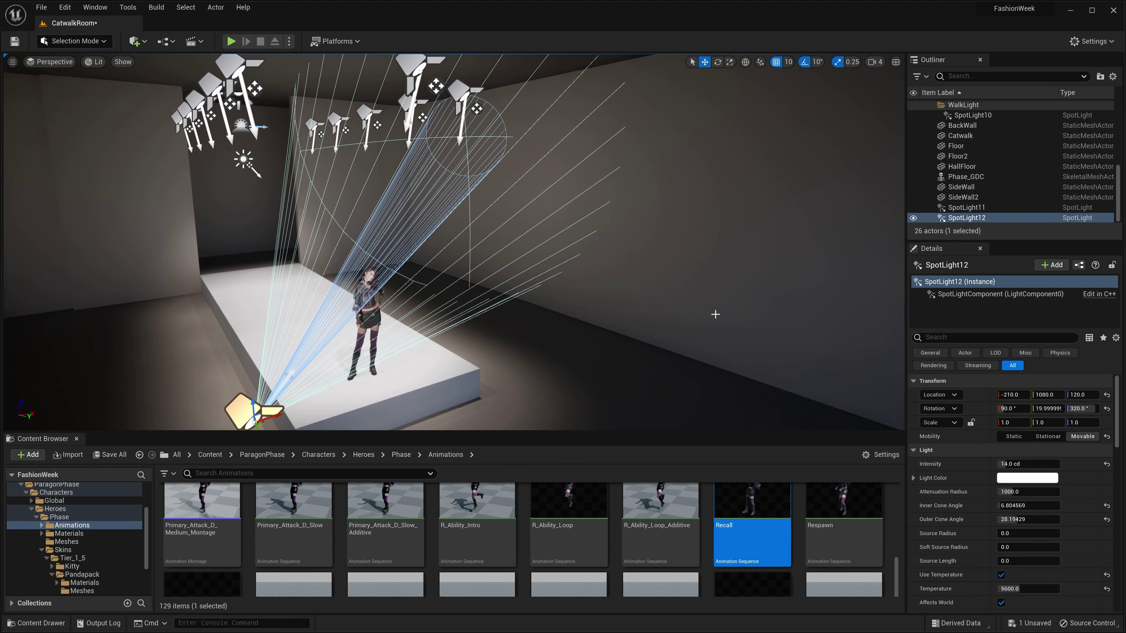
key("d")
key("w")
right_click_drag(651, 274, 573, 301)
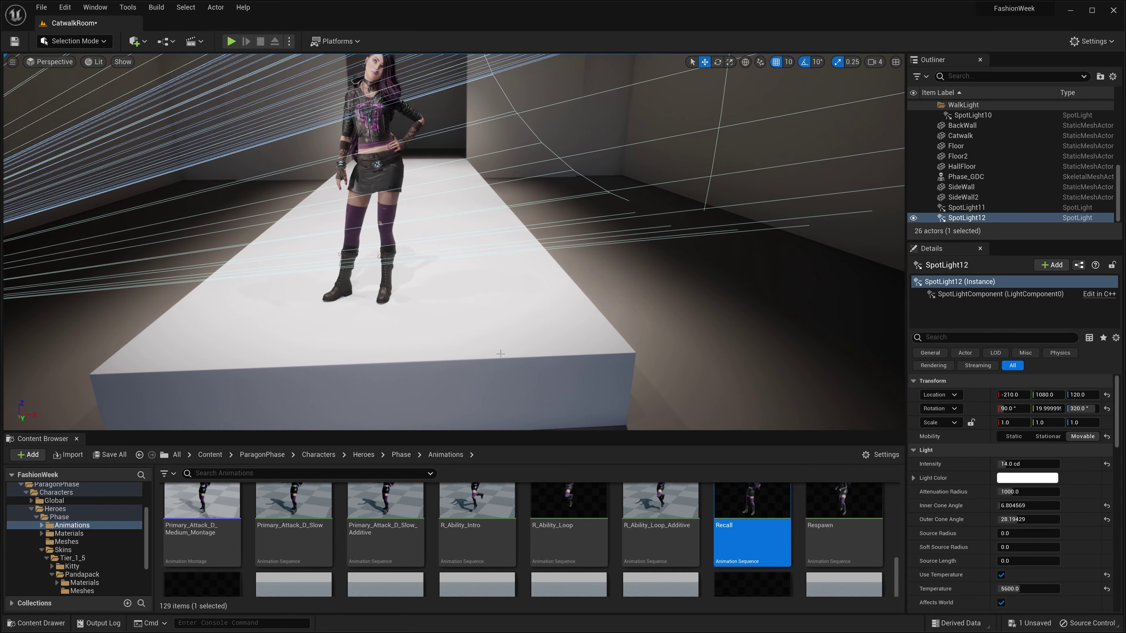
right_click_drag(491, 340, 538, 322)
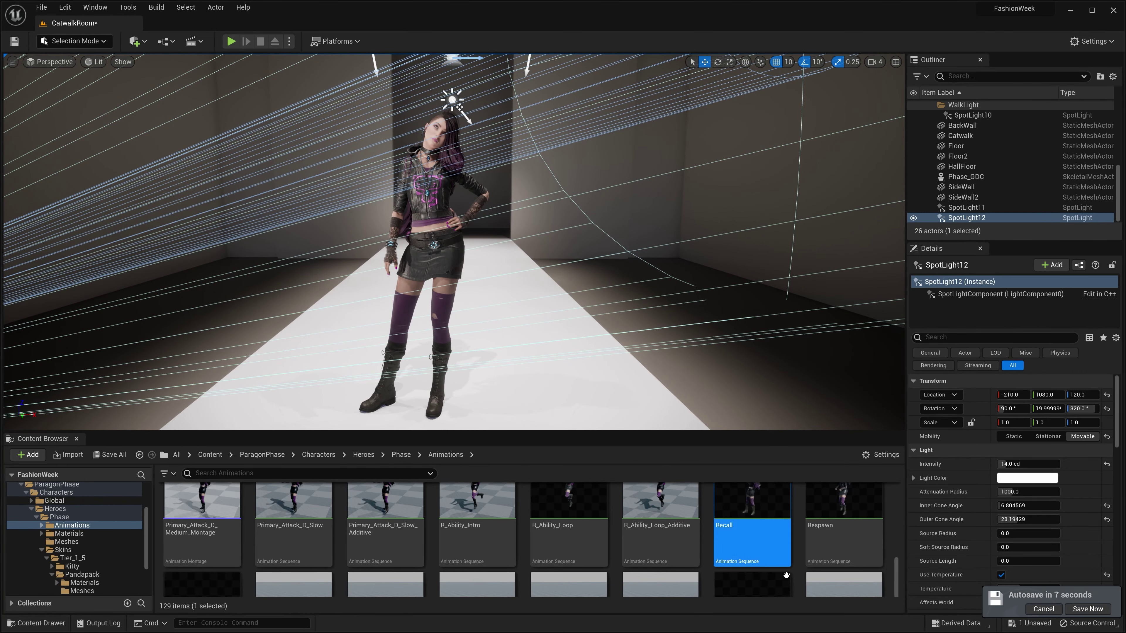
left_click(1036, 611)
right_click_drag(656, 337, 685, 344)
key("s")
key("a")
key("w")
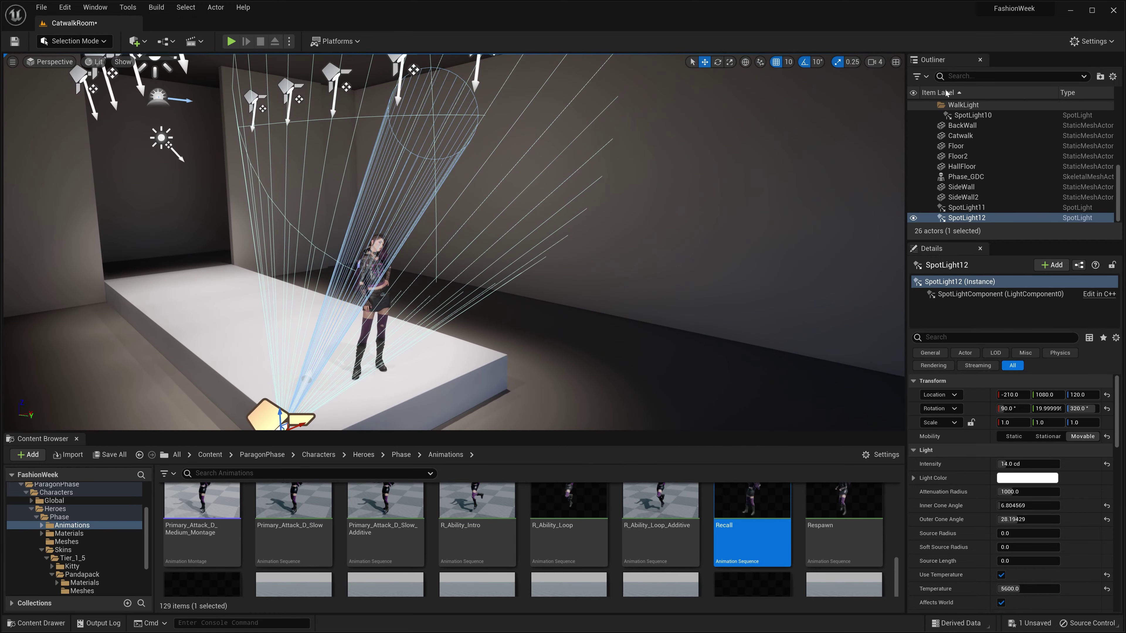
Select the DirectionalLight, view the whole room from outside, and try turning off its Affects World option
scroll(991, 161, "up", 3)
scroll(991, 161, "up", 4)
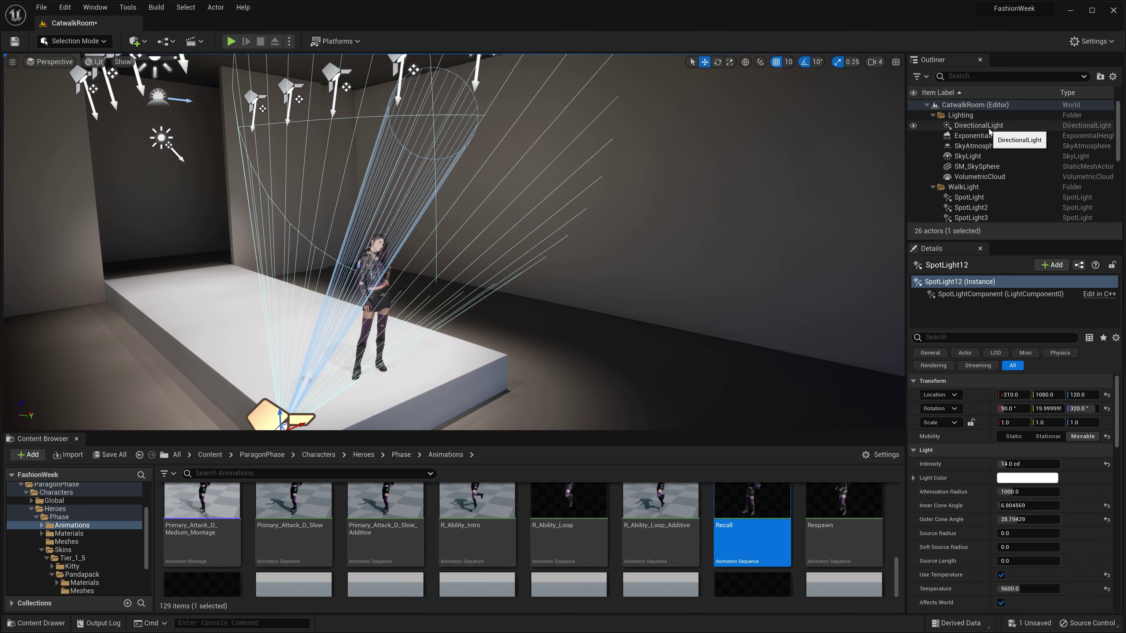
left_click(981, 125)
right_click_drag(484, 250, 484, 226)
key("s")
key("d")
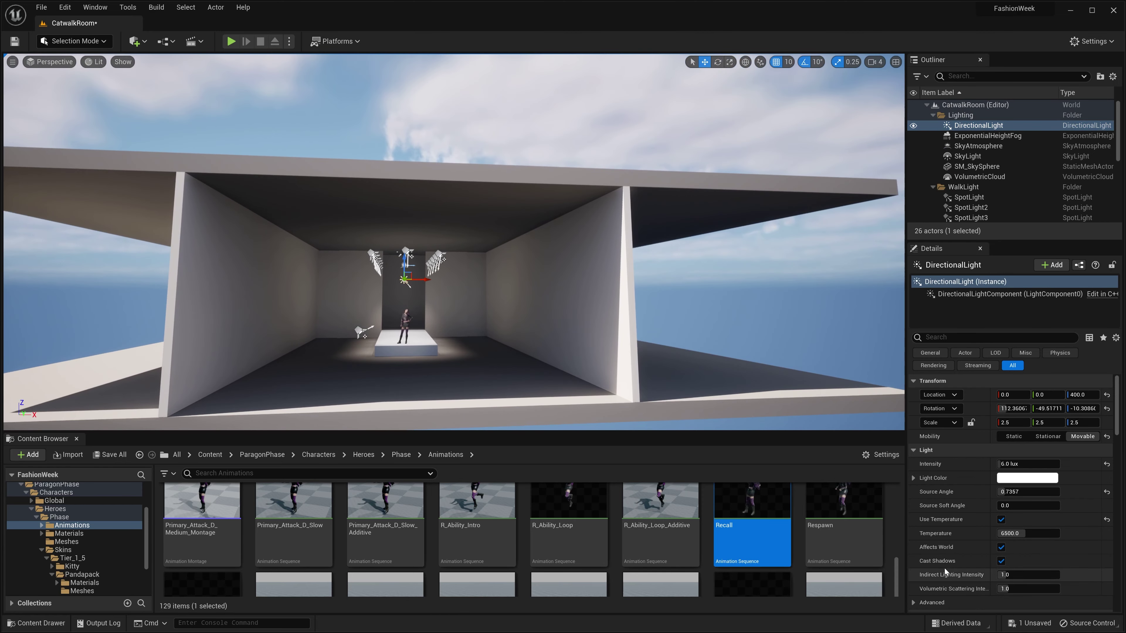
left_click(1000, 548)
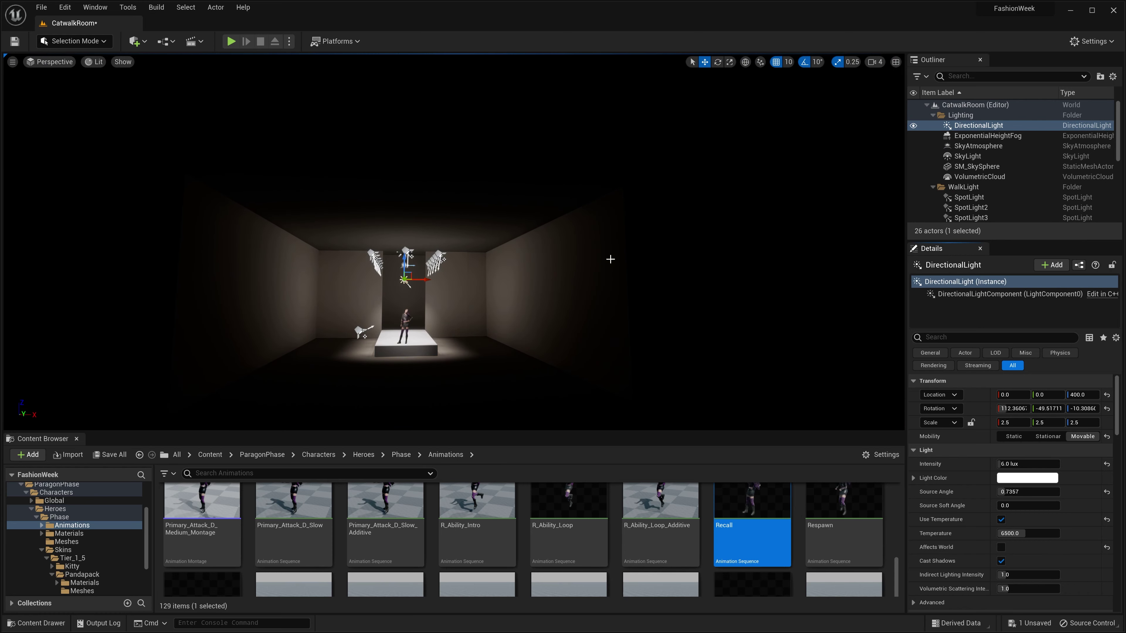
Check the character up close on the catwalk and turn the DirectionalLight's Affects World option back on
key("w")
right_click_drag(452, 248, 459, 282)
key("w")
key("a")
key("s")
key("a")
left_click(1000, 547)
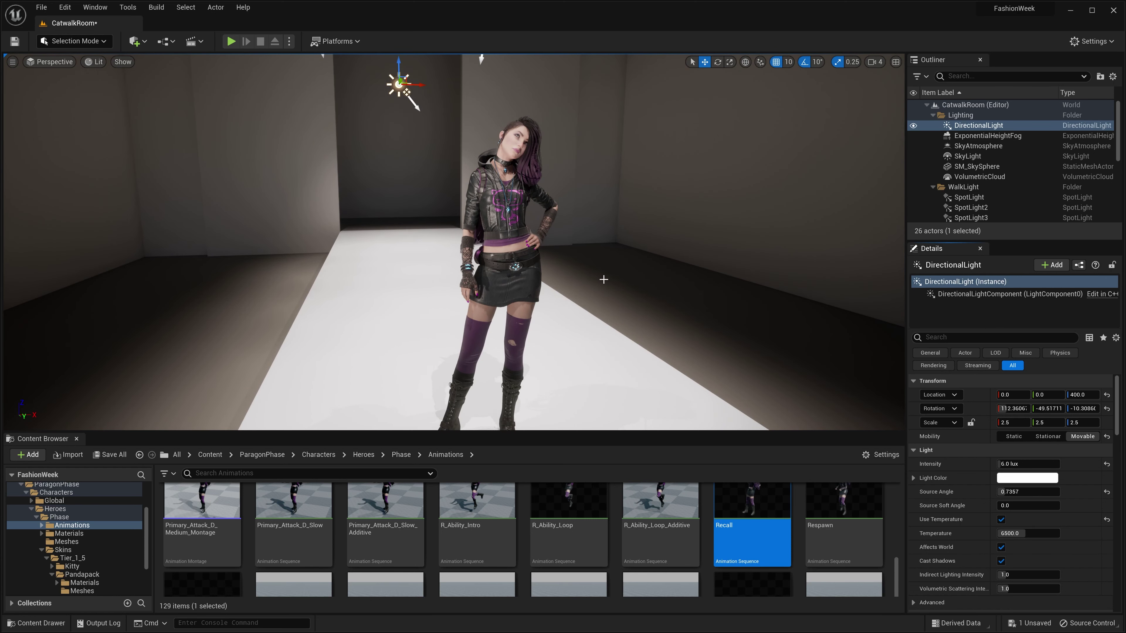
Look at the daylight entering the open side of the room, and turn off Affects World for the SkyLight
right_click_drag(678, 205, 896, 199)
right_click_drag(683, 179, 154, 191)
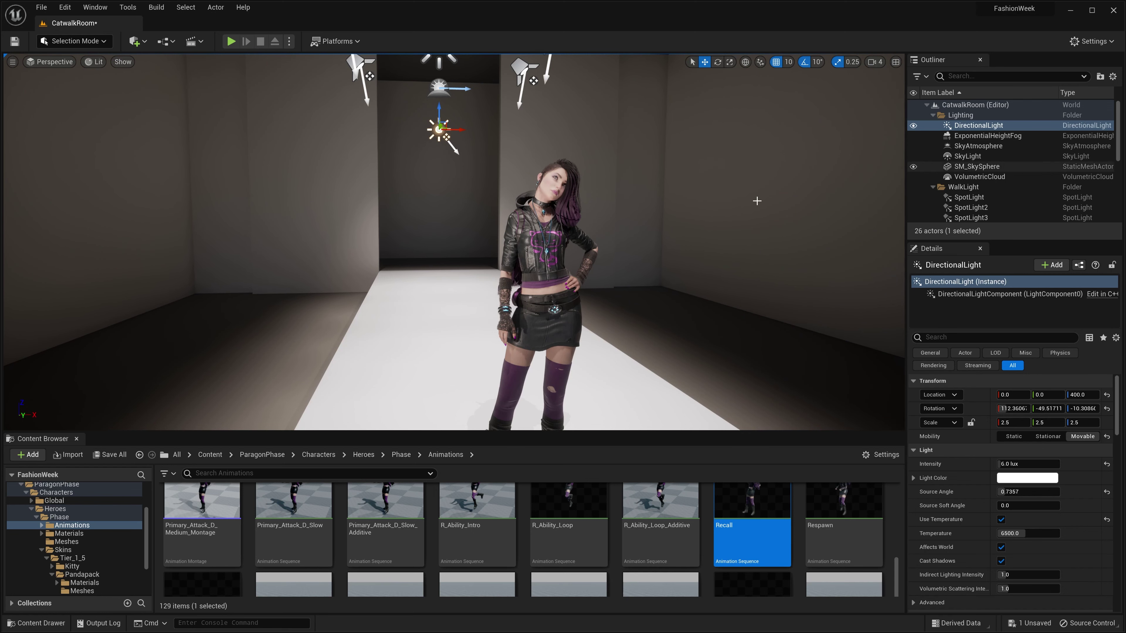
left_click(971, 156)
right_click_drag(763, 264, 842, 266)
right_click_drag(670, 183, 869, 160)
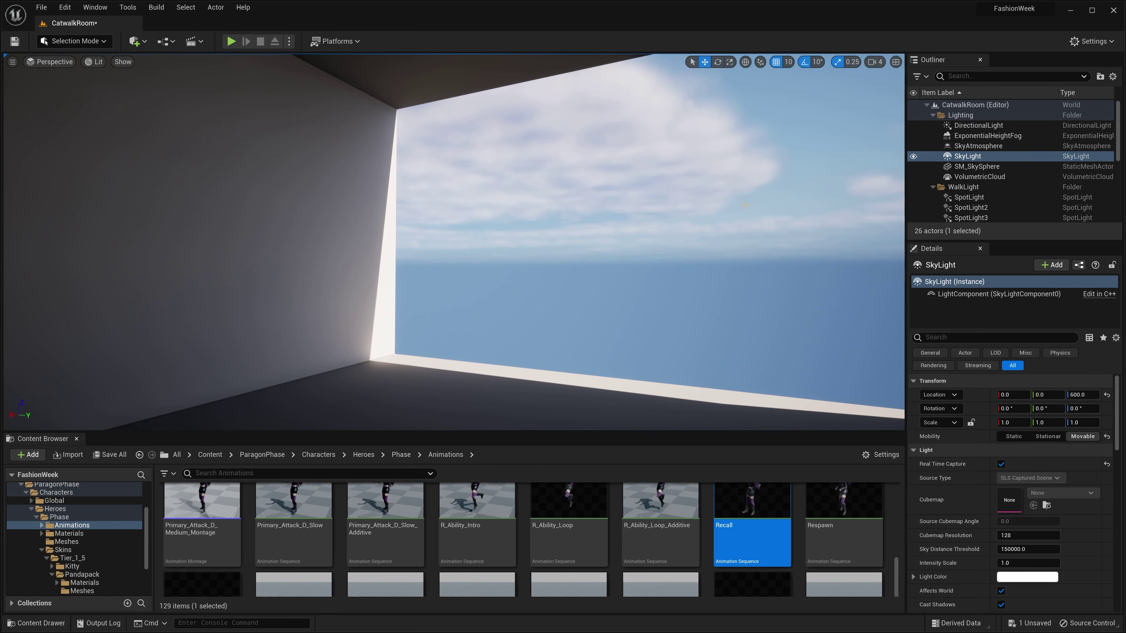
right_click_drag(725, 232, 500, 235)
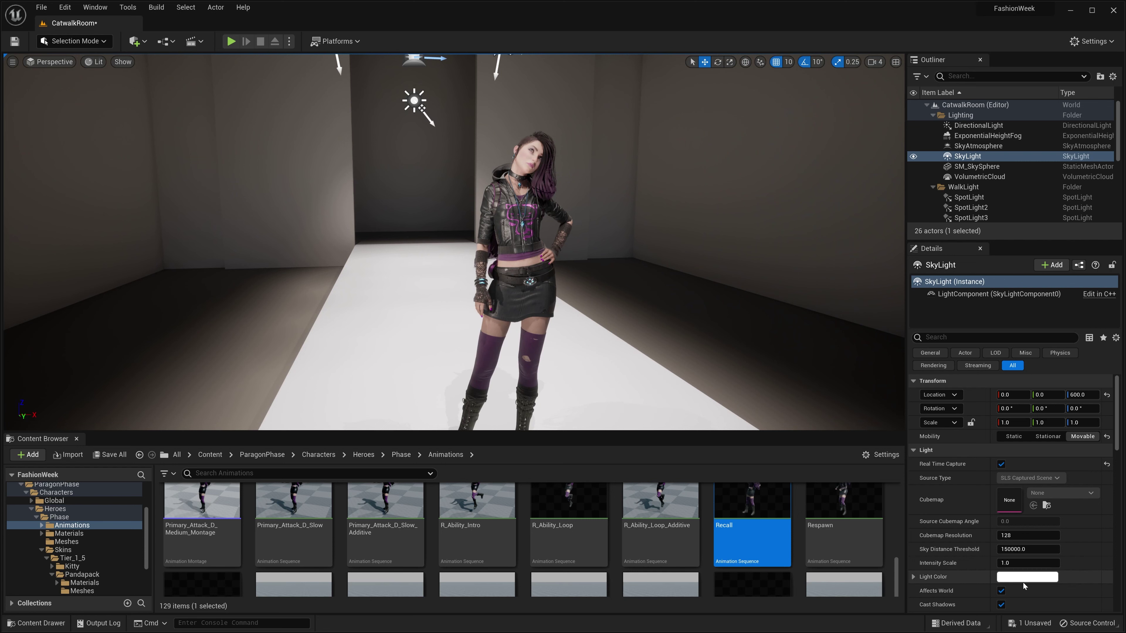
left_click(1001, 591)
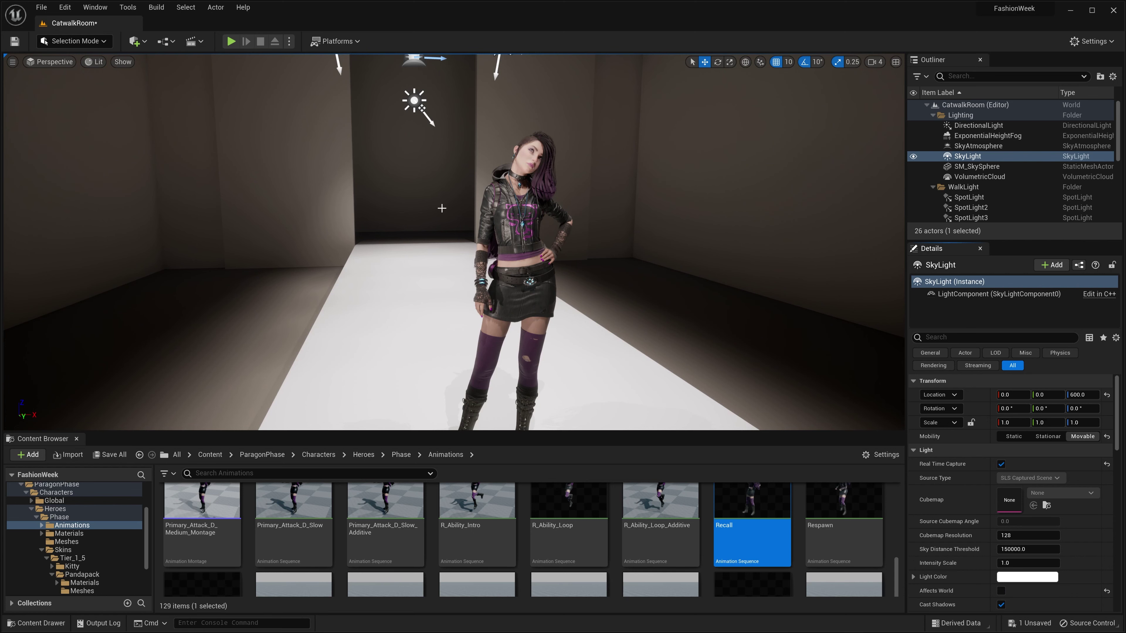
Turn off Affects World for the DirectionalLight and check the character on the catwalk
left_click(978, 125)
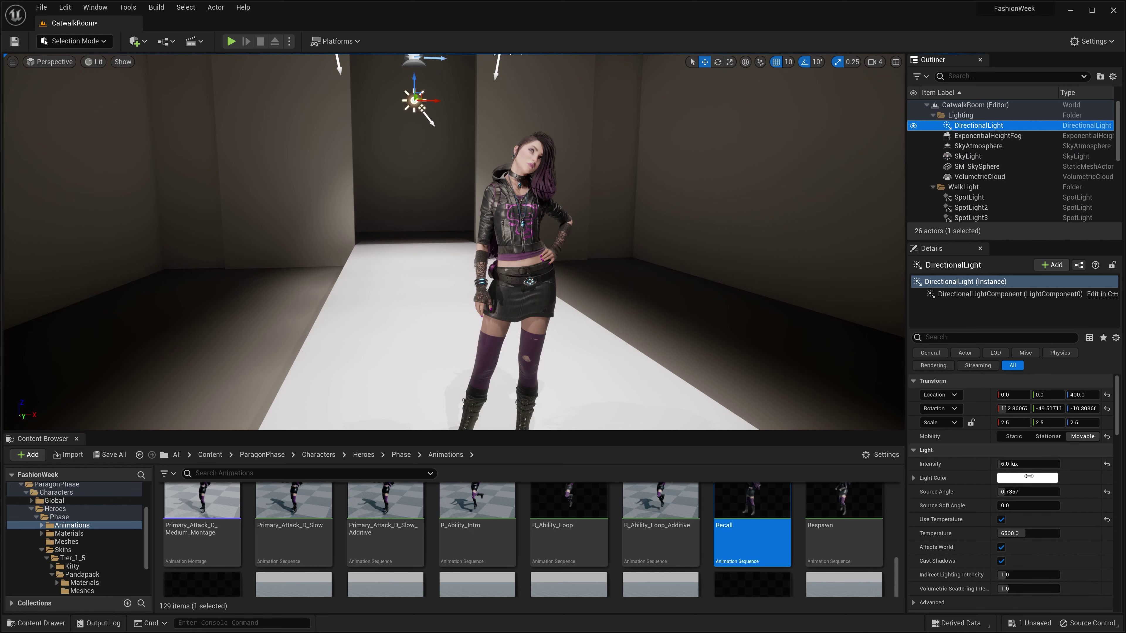
left_click(1002, 549)
right_click_drag(718, 305, 686, 262)
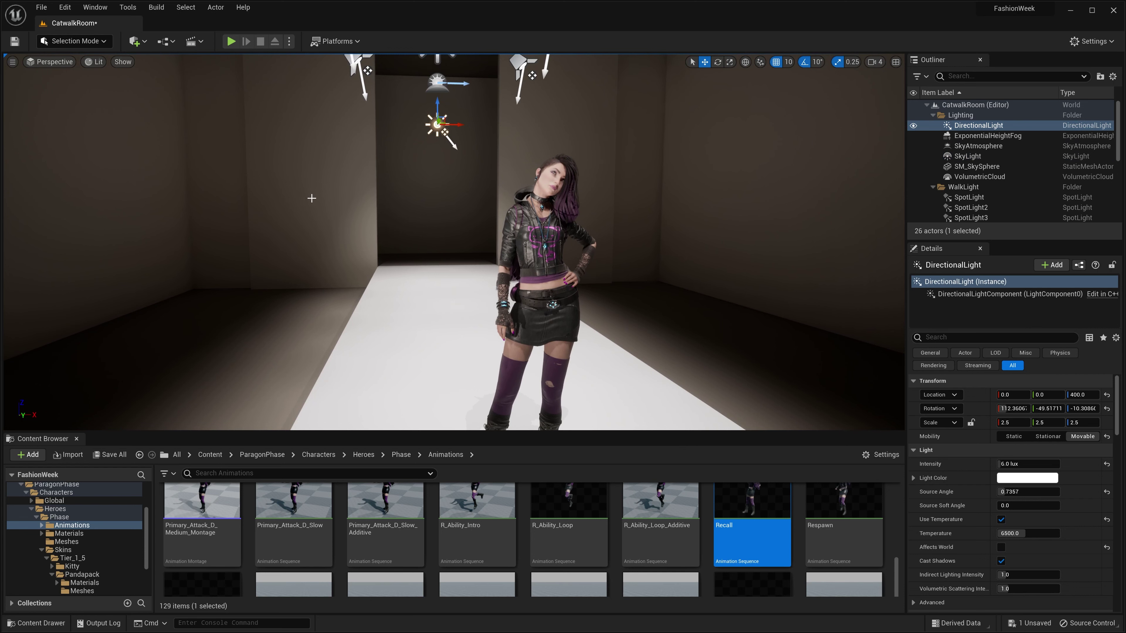
Turn the SkyLight's Affects World option back on and disable its Real Time Capture
left_click(967, 157)
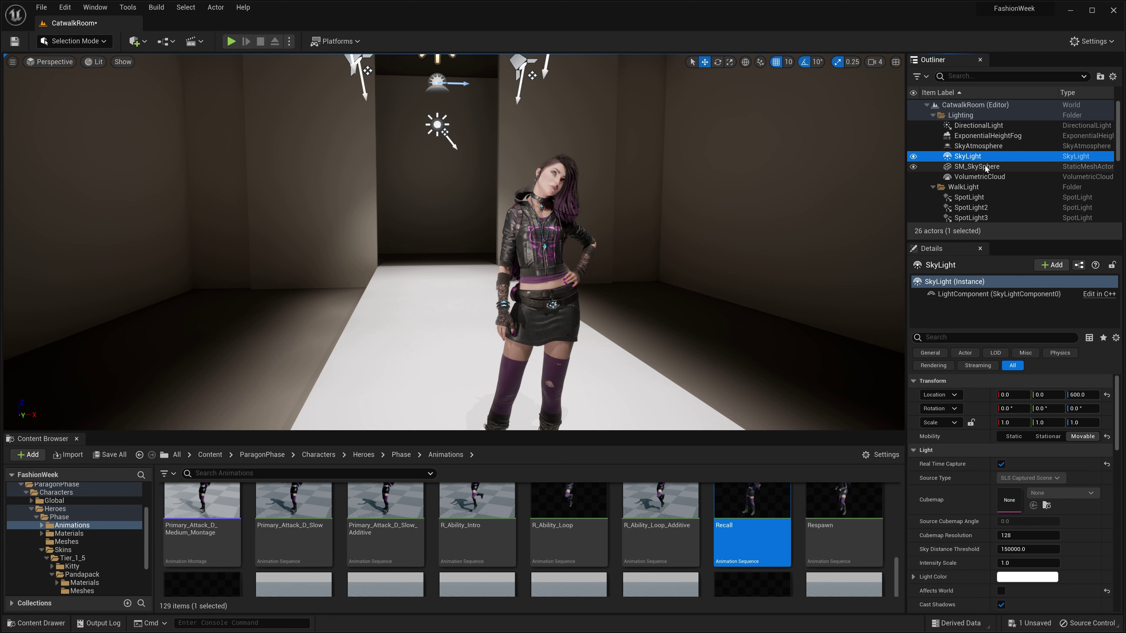
left_click(1001, 591)
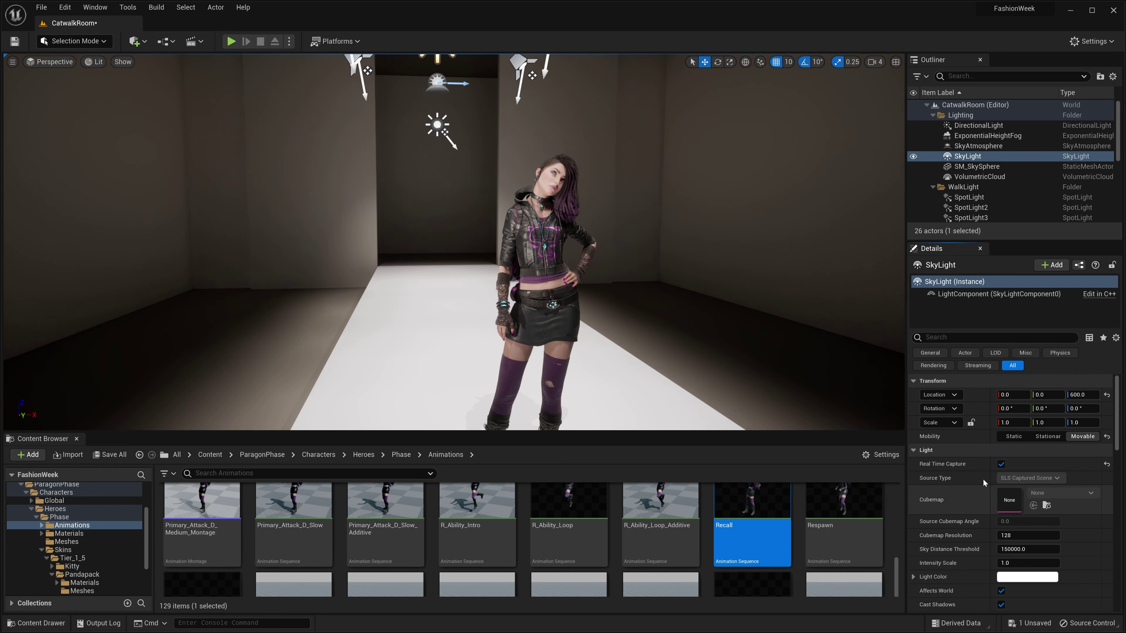
left_click(1002, 465)
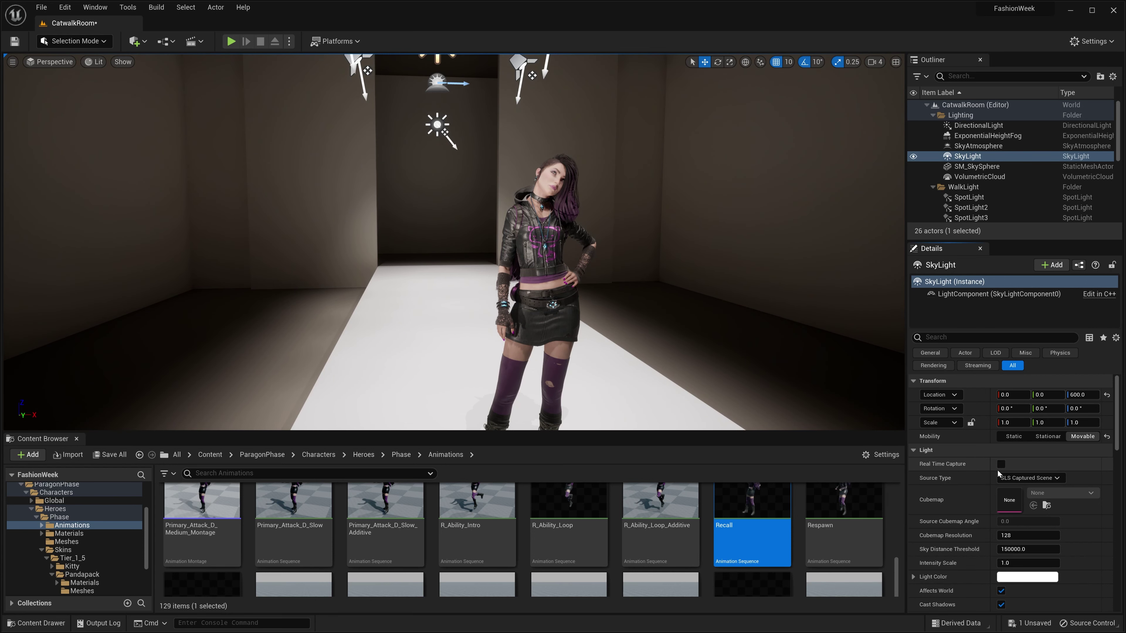
Set the SkyLight's source type to SLS Specified Cubemap and open the choice of cubemap assets
left_click(1057, 479)
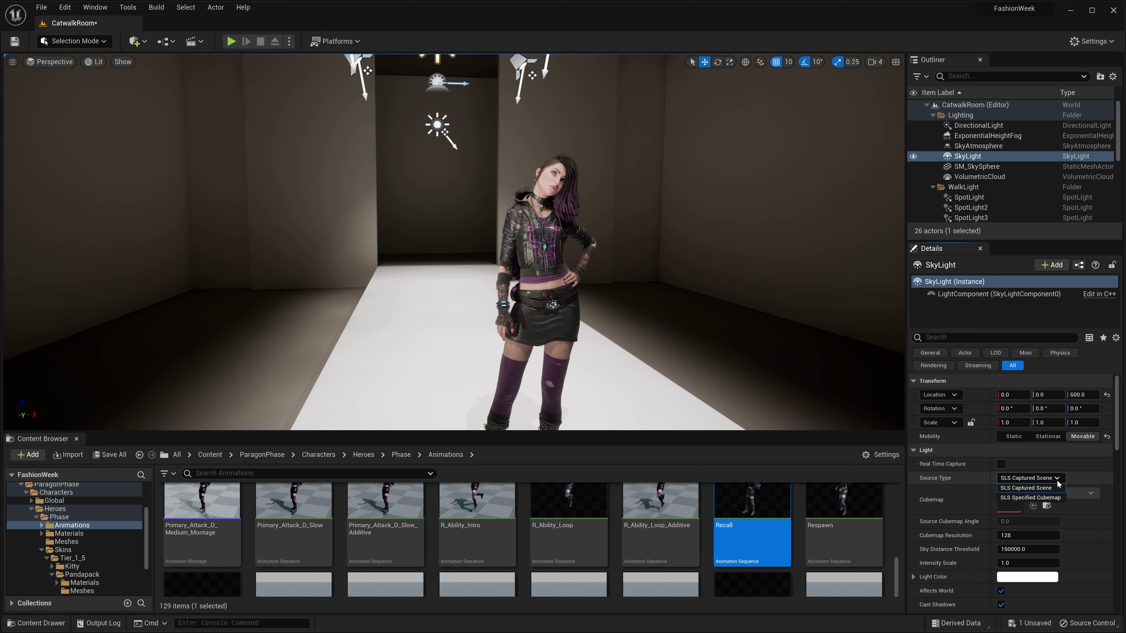
left_click(1056, 498)
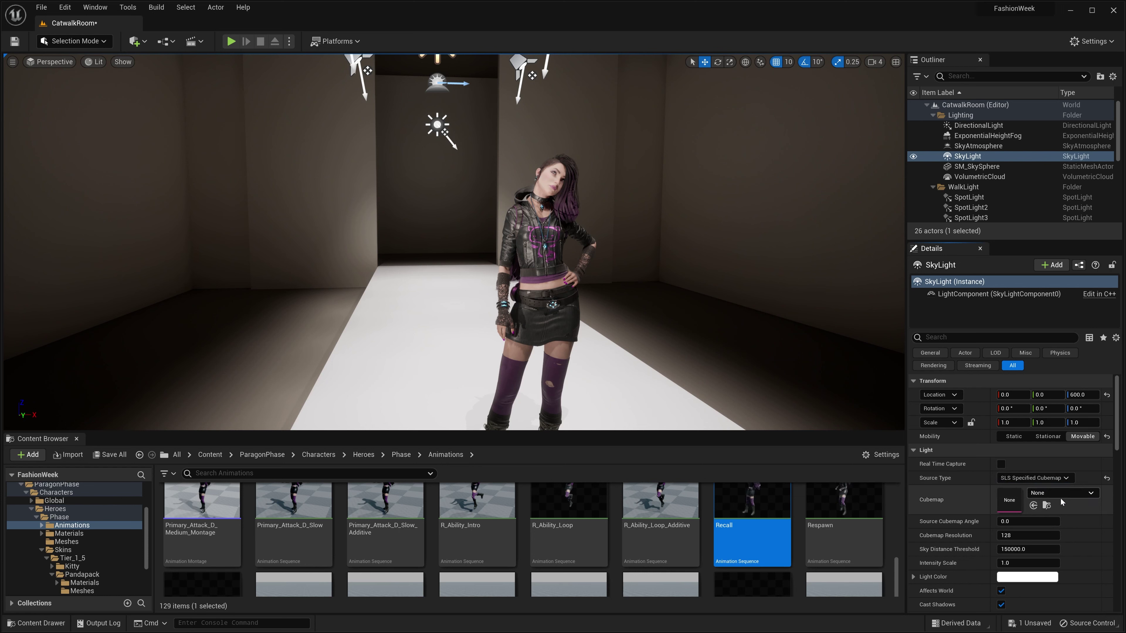
left_click(1058, 496)
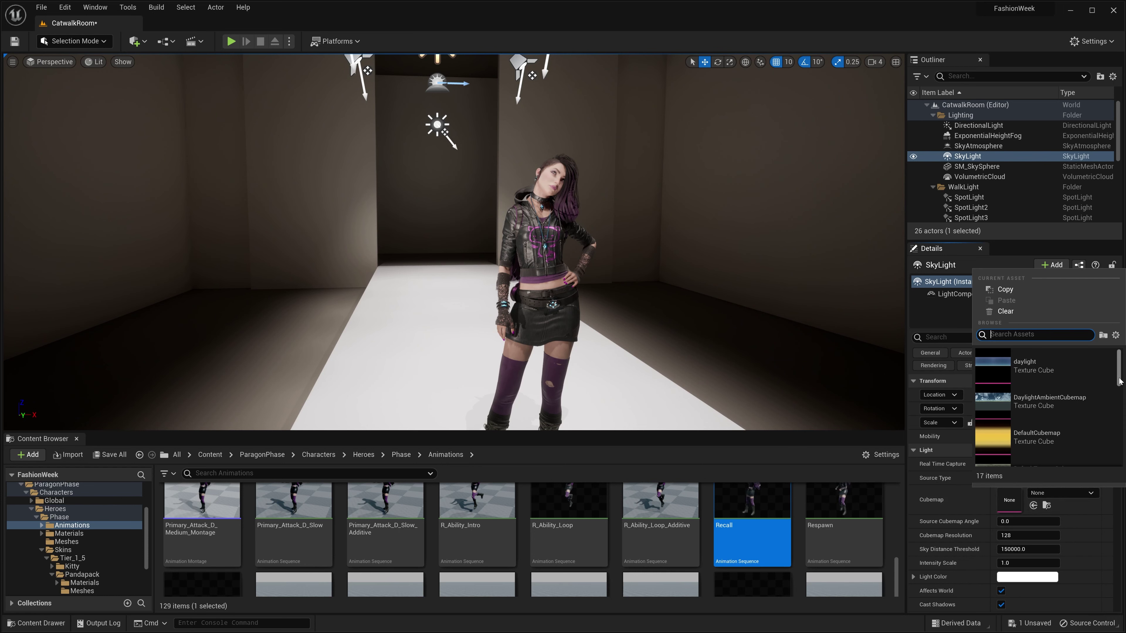
mouse_move(1111, 372)
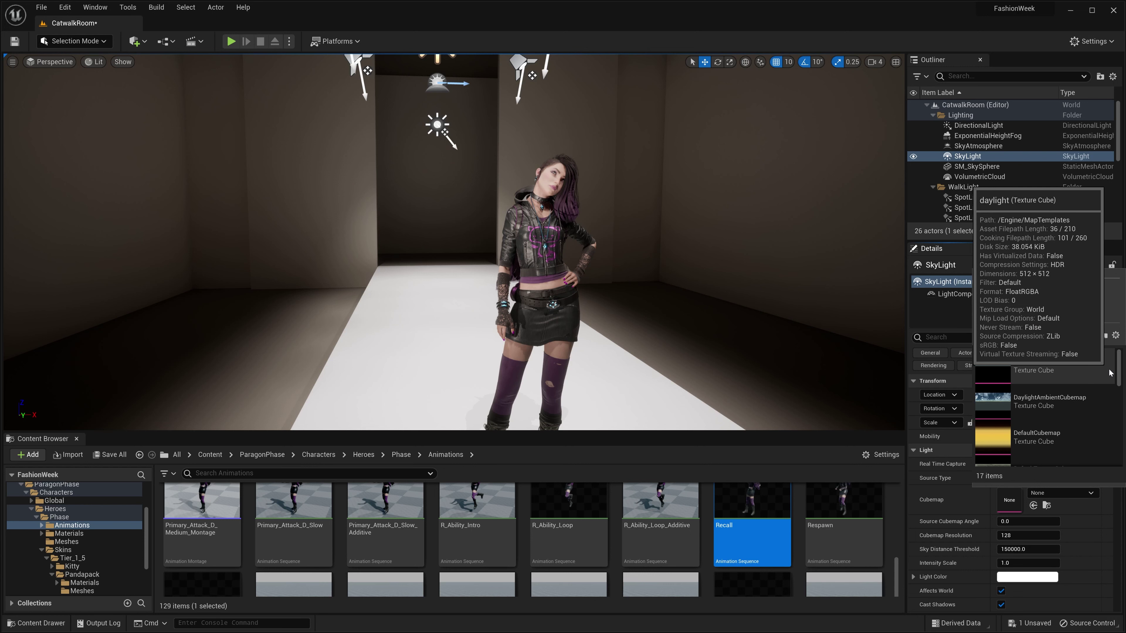